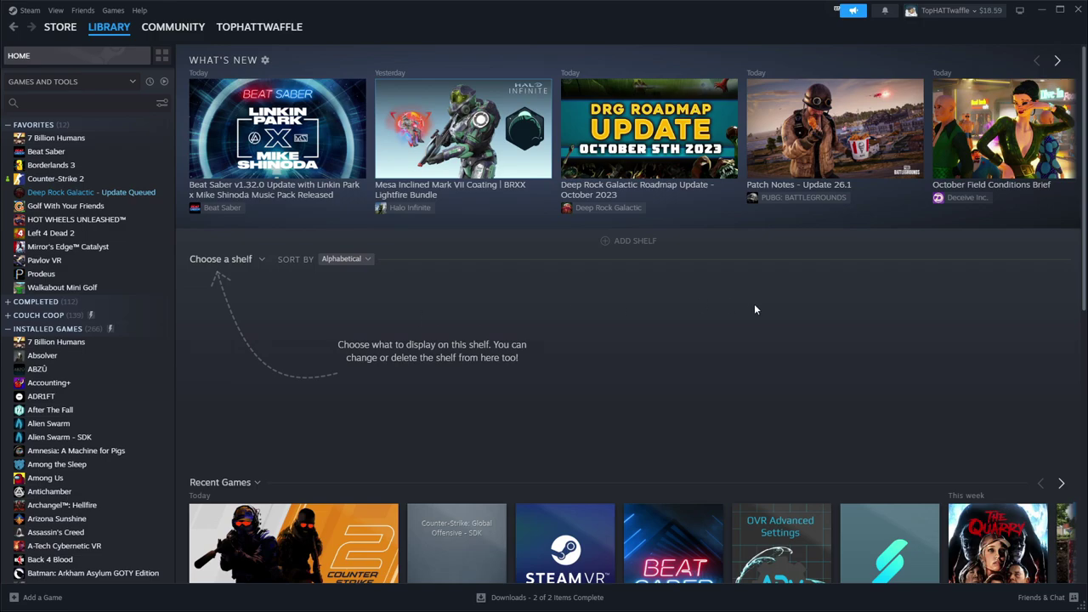
Step: Open the properties of Counter-Strike 2 and check its DLC list for Counter-Strike 2 Workshop Tools
right_click(68, 179)
click(111, 285)
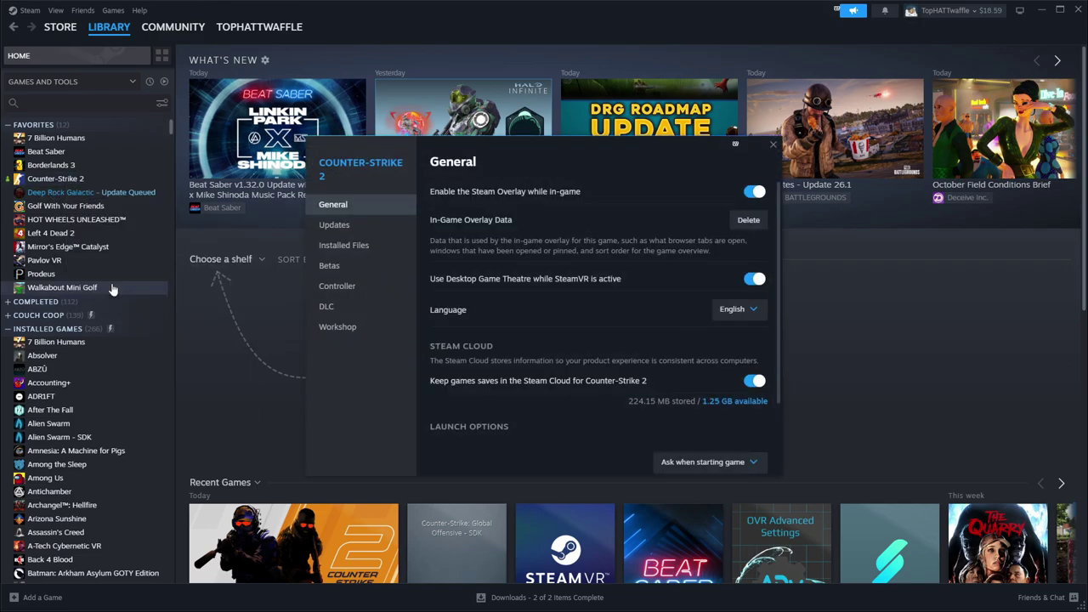
click(332, 313)
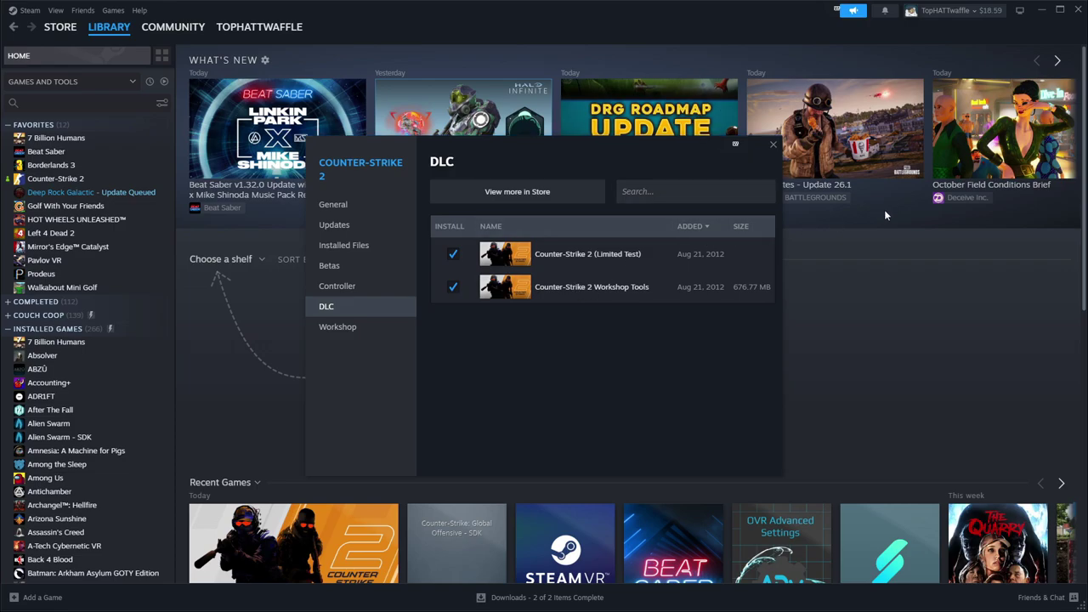
Step: Switch to File Explorer, open the Counter-Strike Global Offensive install folder, and point out all its contents by selecting and deselecting them
drag(1087, 52, 315, 51)
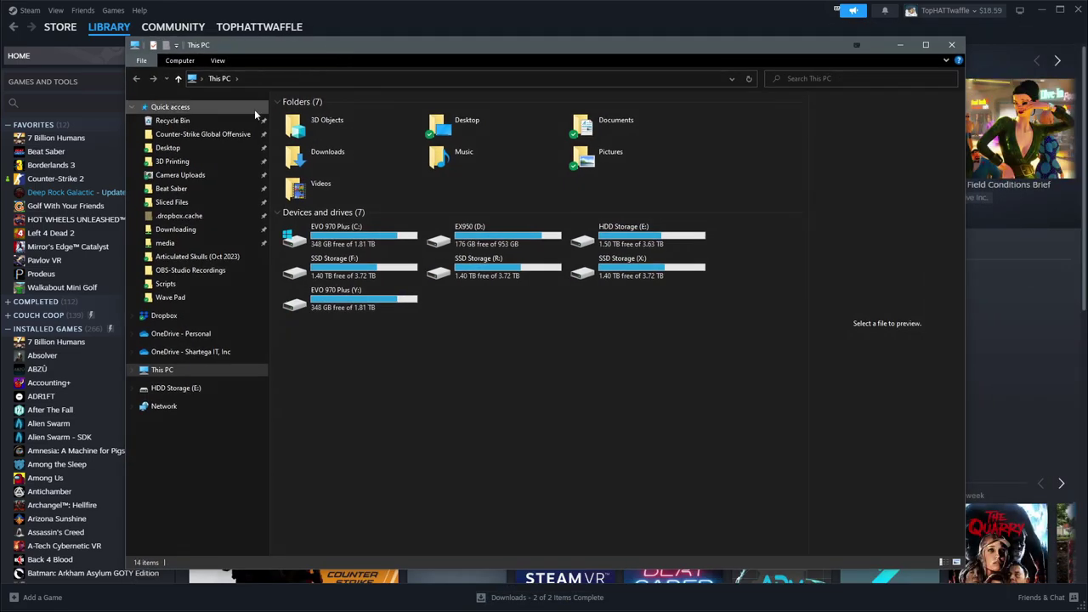
click(177, 136)
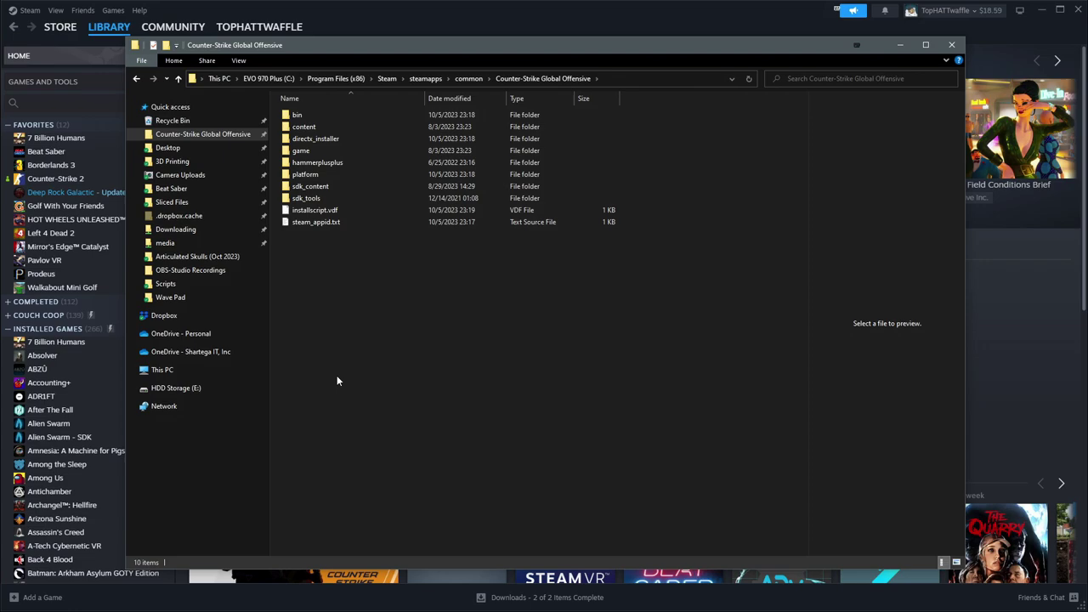
key(ctrl+a)
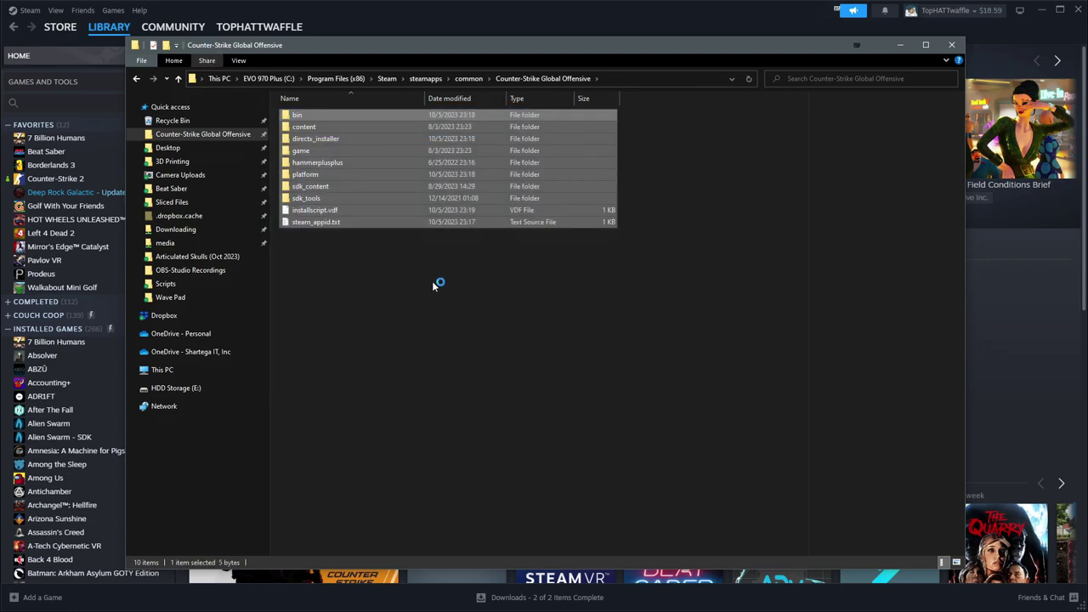
click(449, 294)
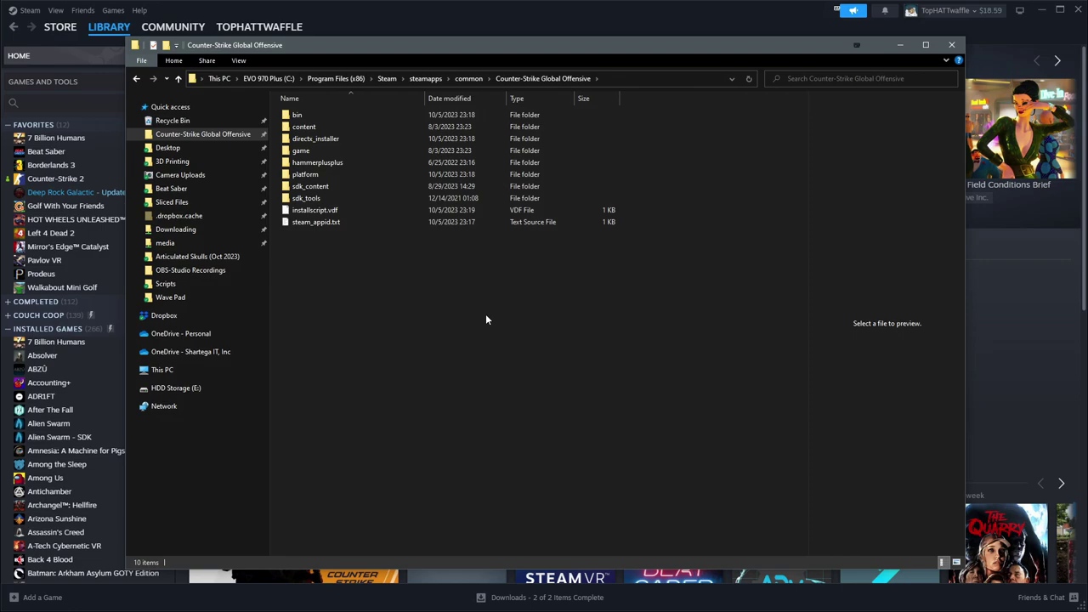
Step: In Steam, opt Counter-Strike 2 into the csgo_demo_viewer - 1.38.7.9 beta and open the download queue to follow the update
click(429, 11)
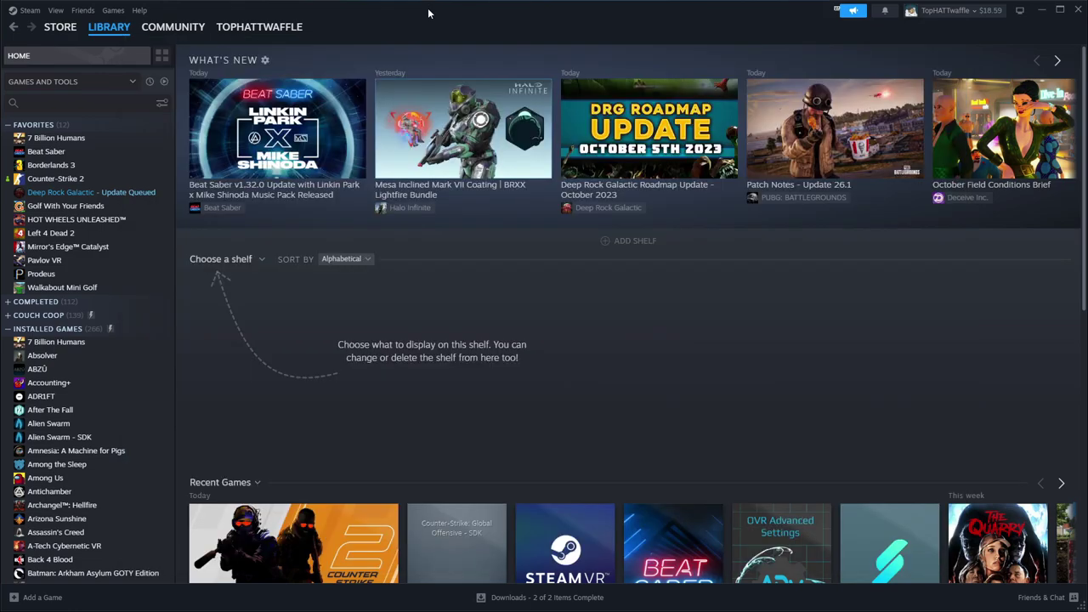
right_click(57, 182)
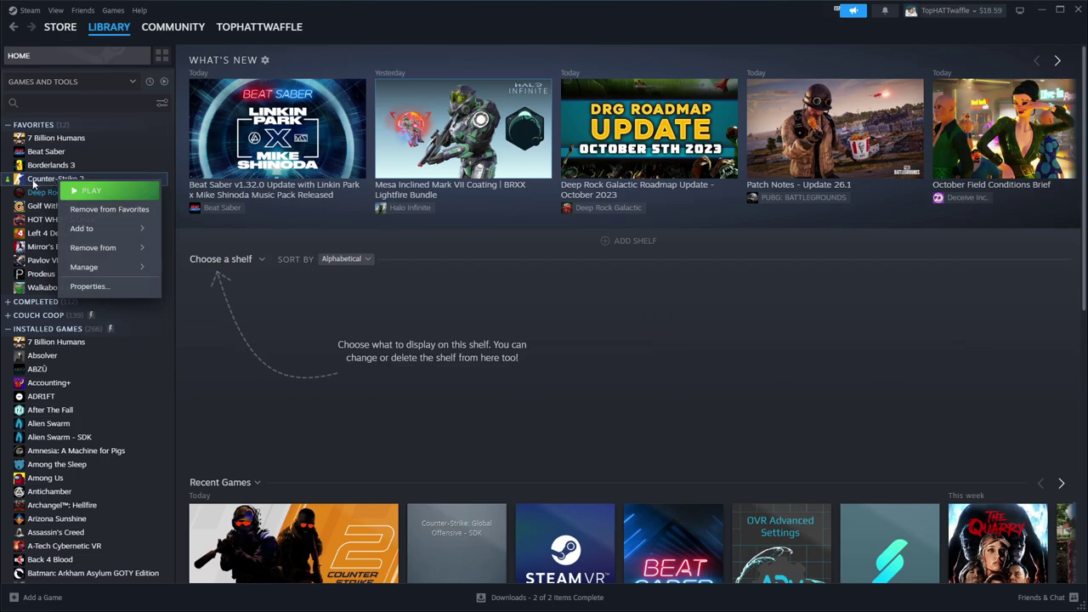
click(108, 290)
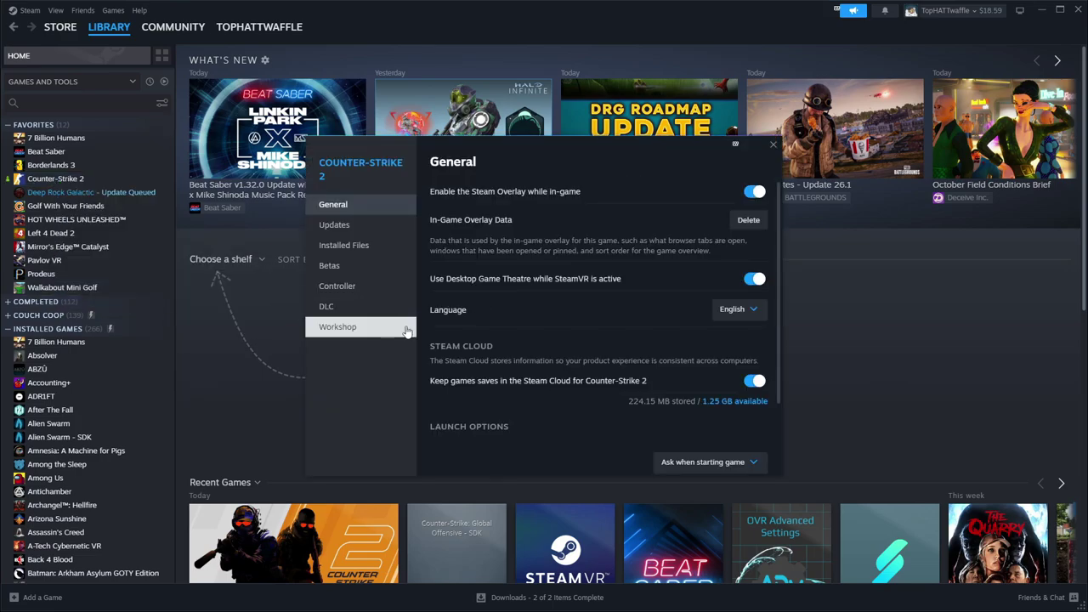
click(354, 271)
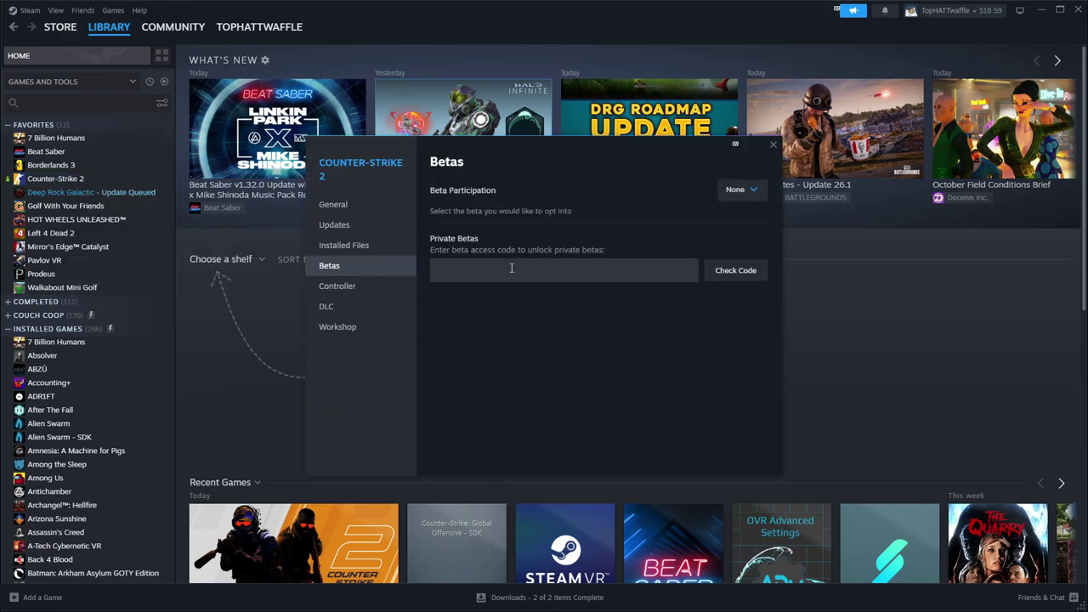
click(748, 189)
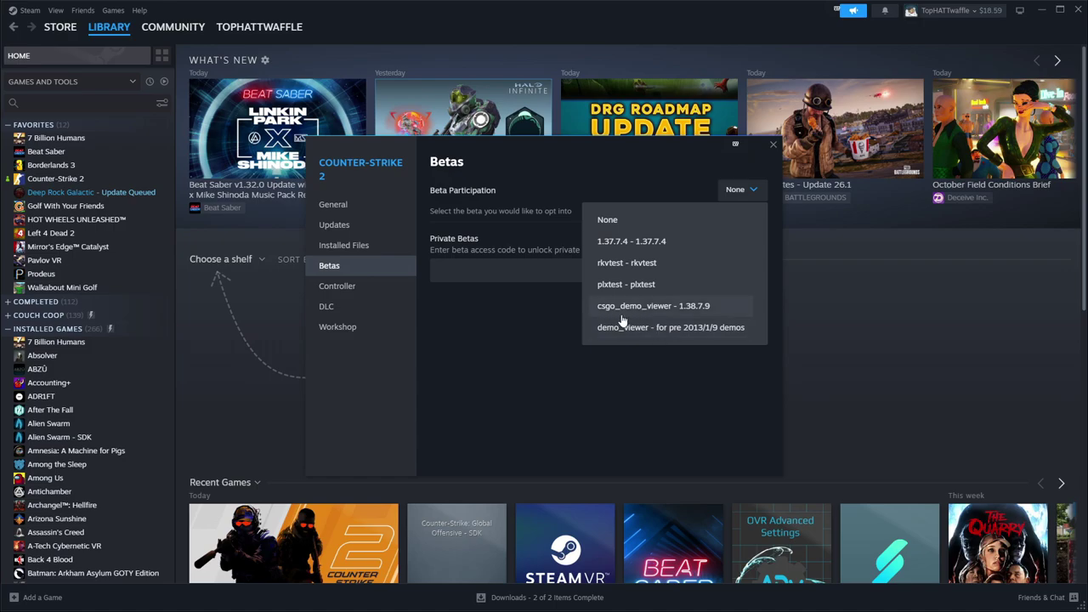
click(622, 306)
click(773, 145)
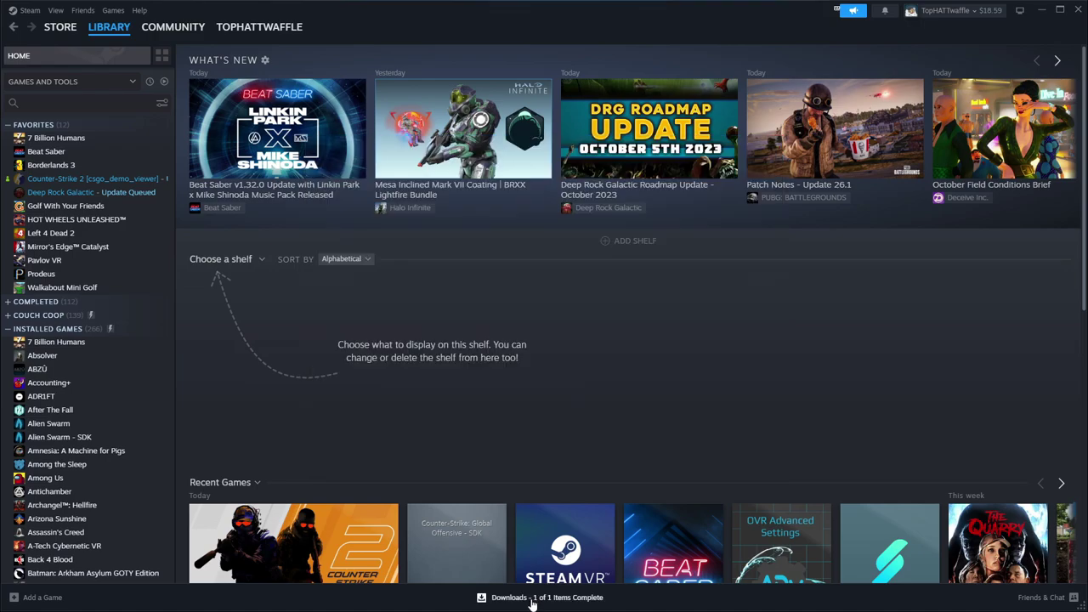
click(537, 598)
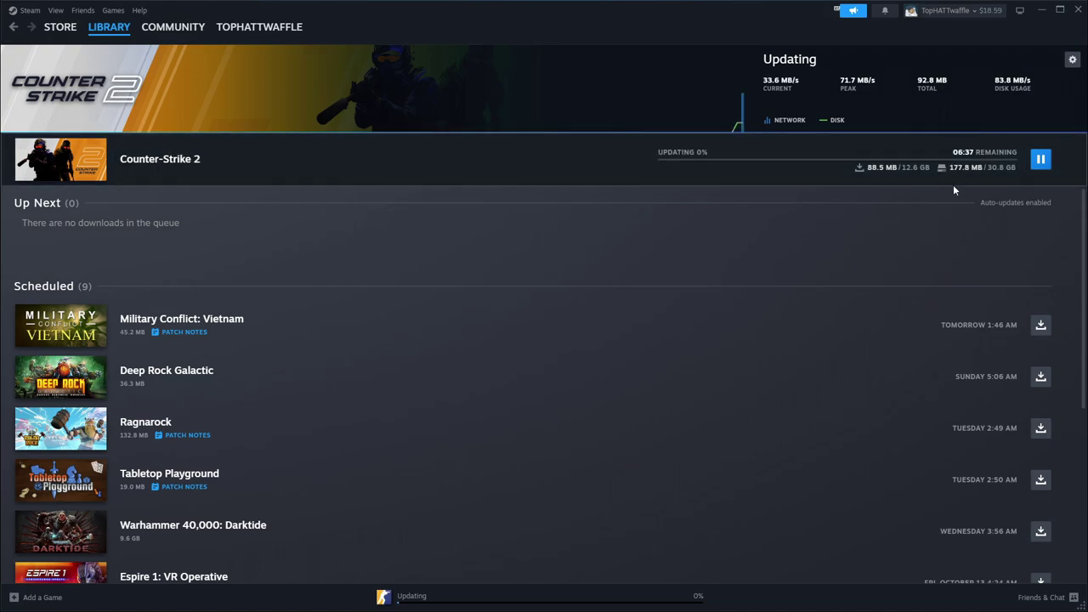
Step: Find the About page in Windows Settings by searching for "about" and open the environment variables from its advanced system settings
key(alt+Tab)
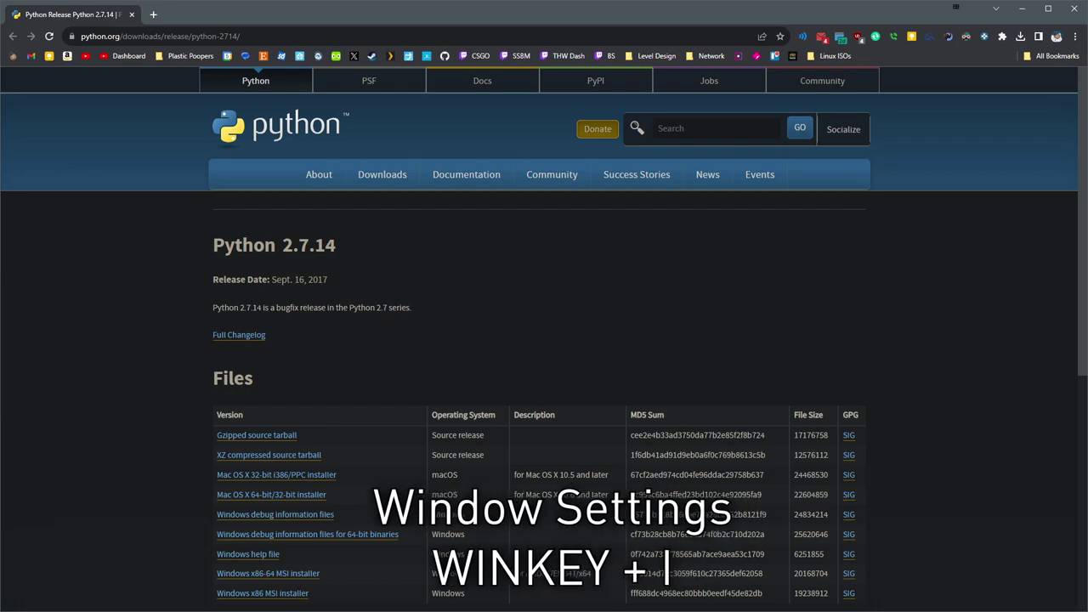
key(super+i)
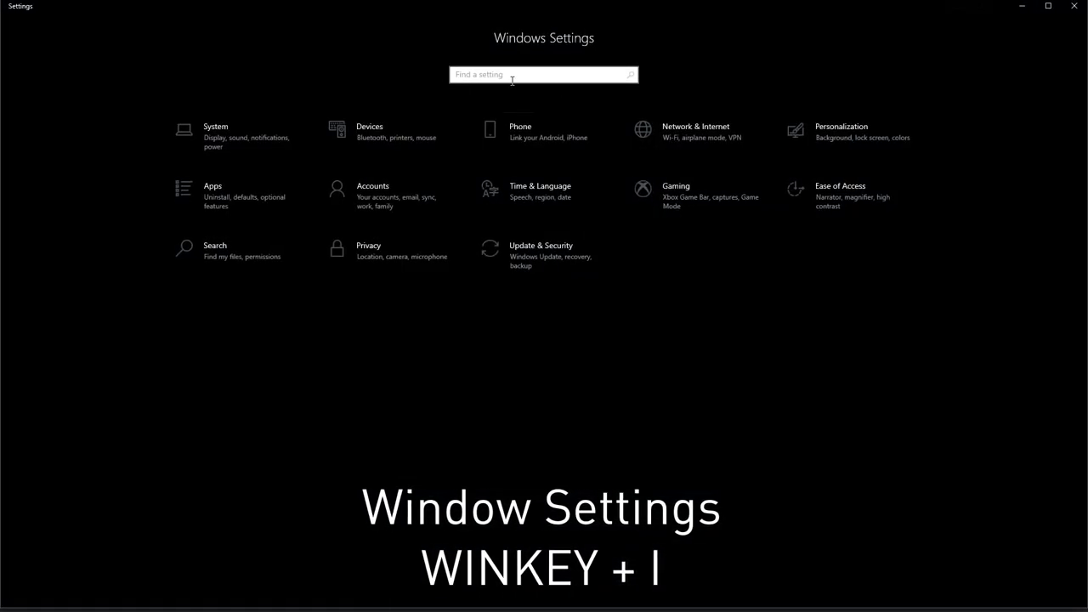
text(about)
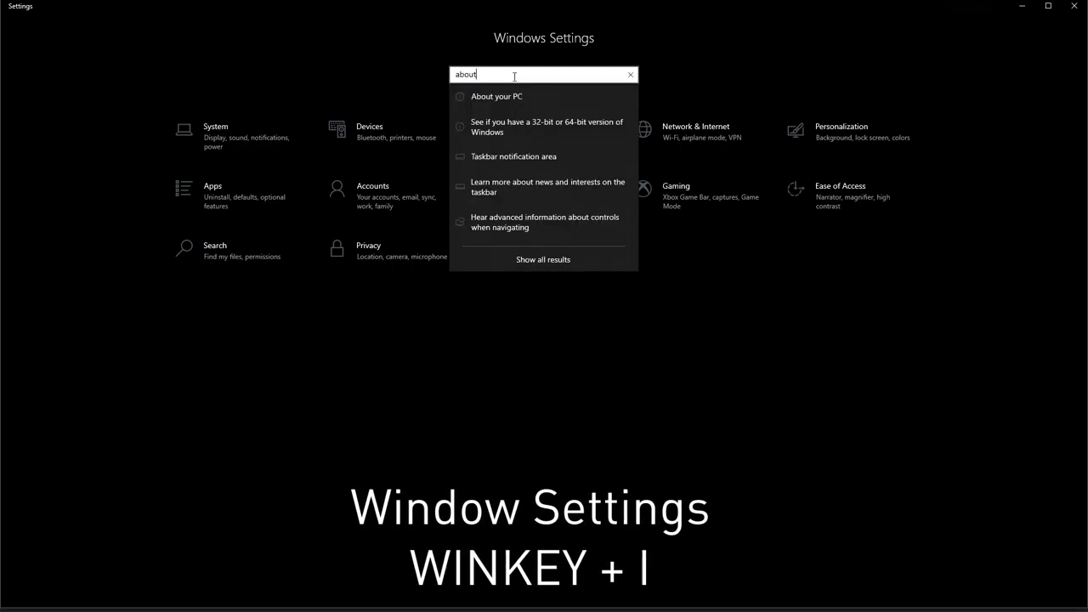
key(Return)
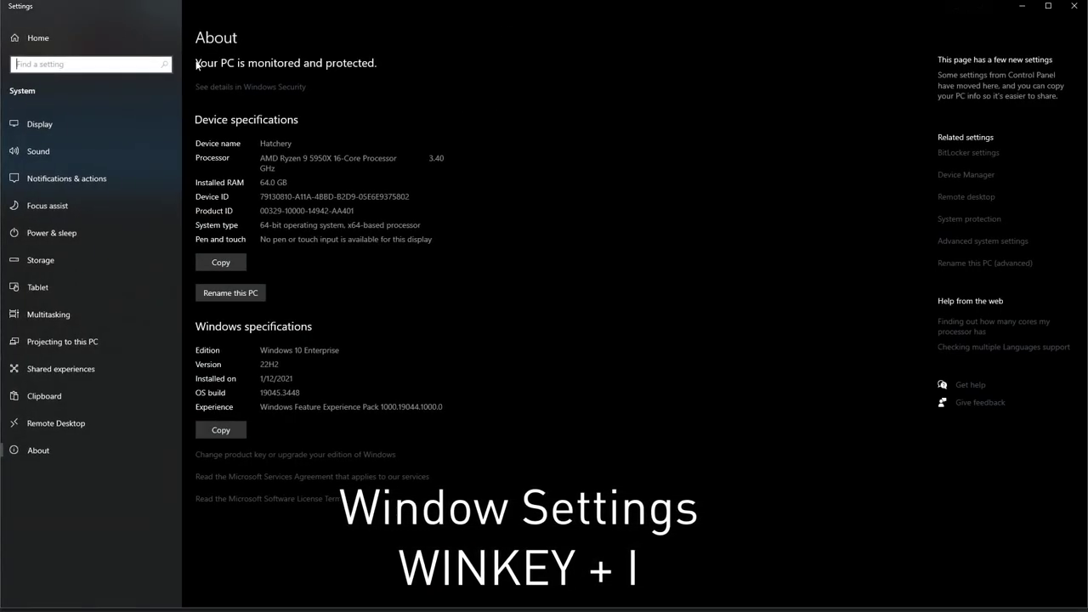
click(958, 240)
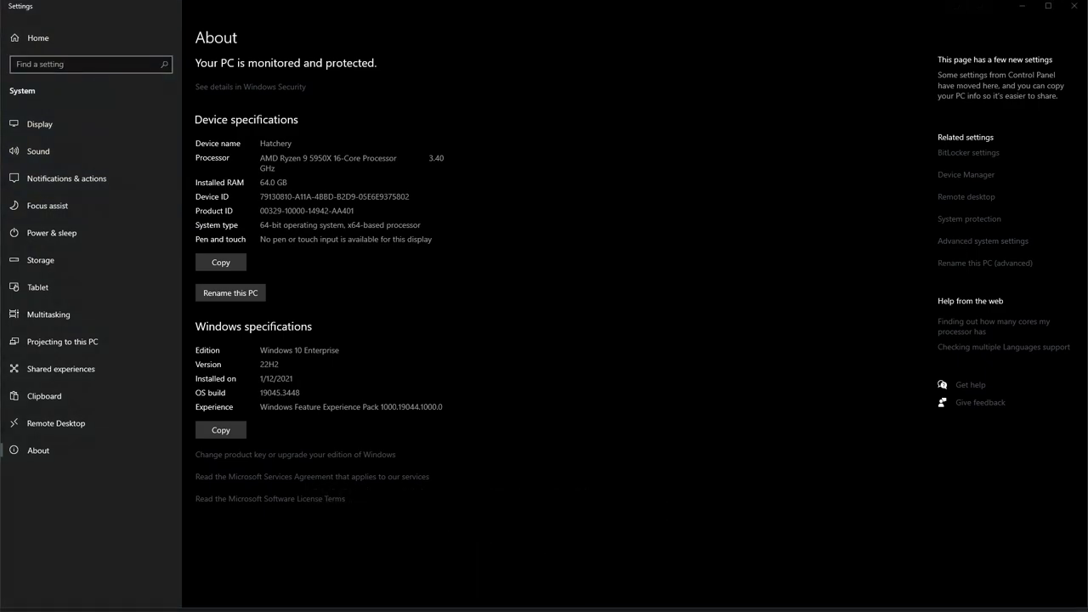
drag(745, 144, 709, 135)
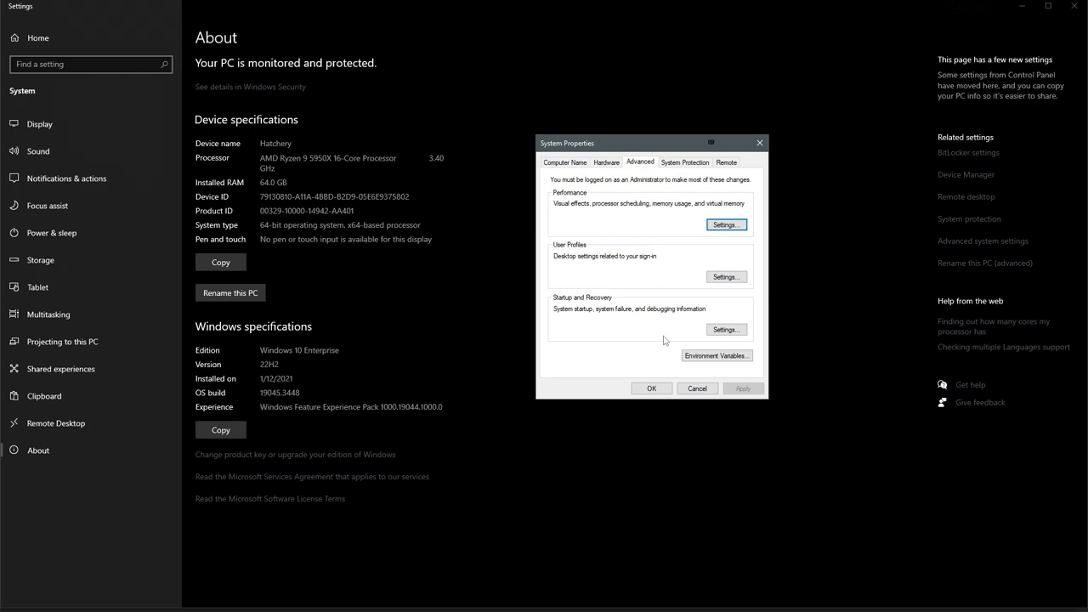
click(713, 359)
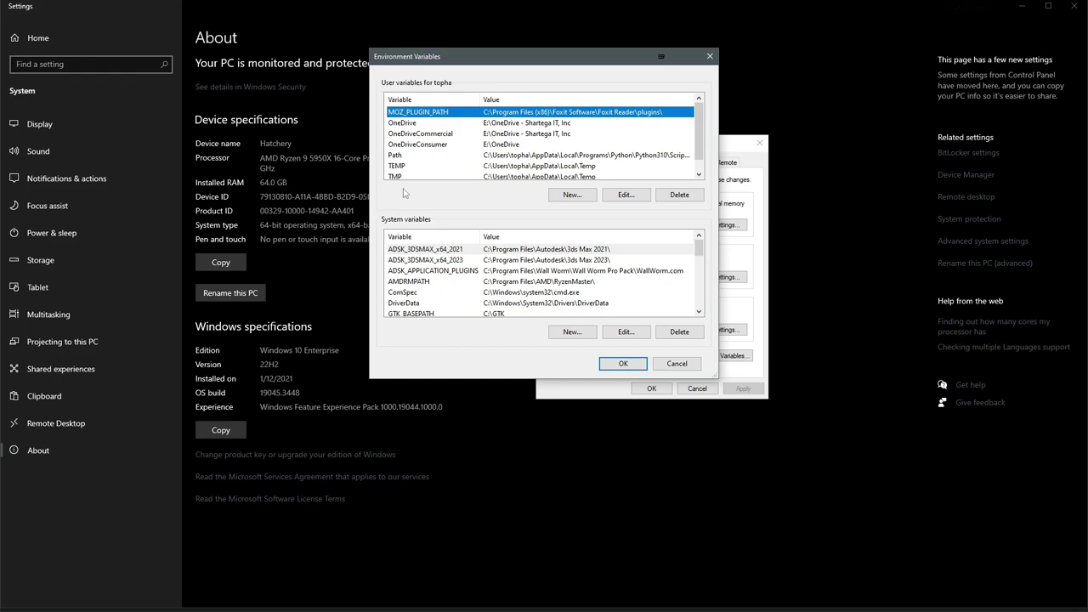
Step: Open the user Path variable and examine its C:\Python27 and Counter-Strike Global Offensive\game\bin\win64 entries
double_click(396, 160)
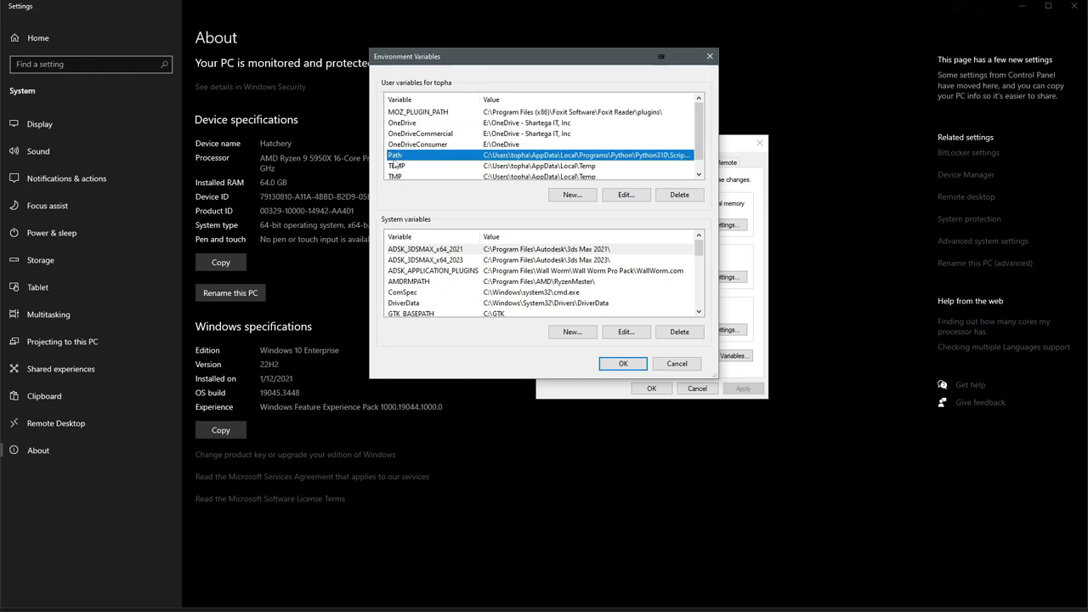
double_click(451, 150)
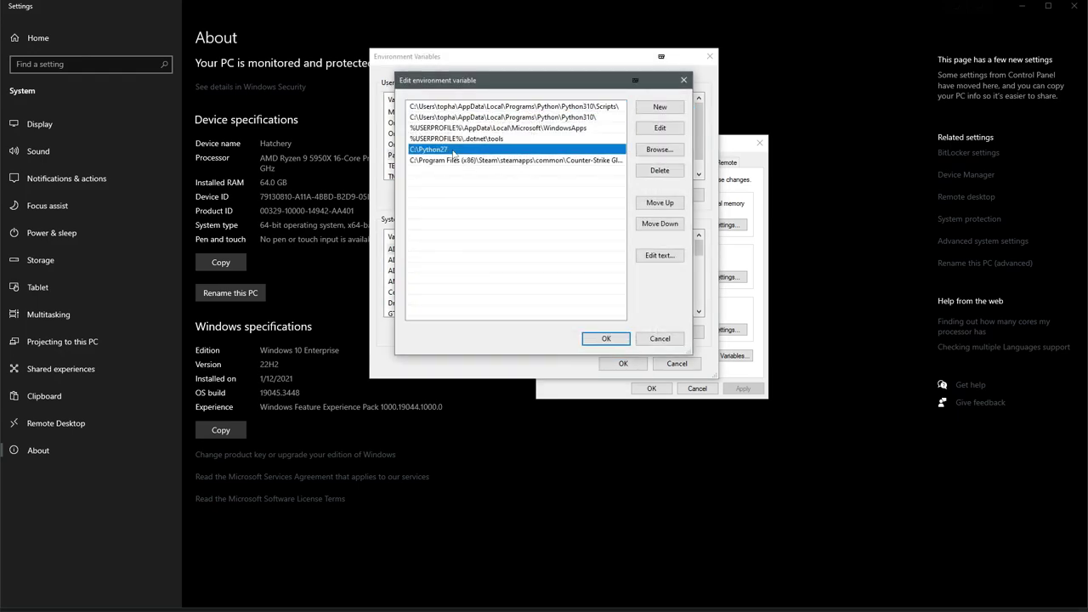
click(452, 150)
double_click(507, 162)
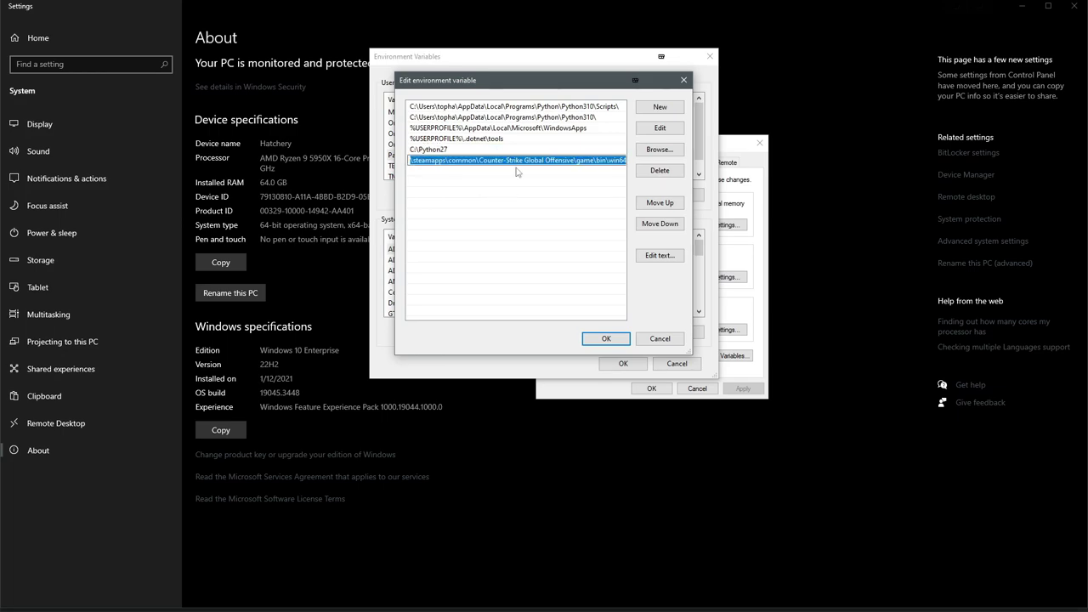
click(526, 195)
Step: In File Explorer, open the game\bin\win64 folder of Counter-Strike Global Offensive, select cs2.exe and display the folder's full path
key(alt+Tab)
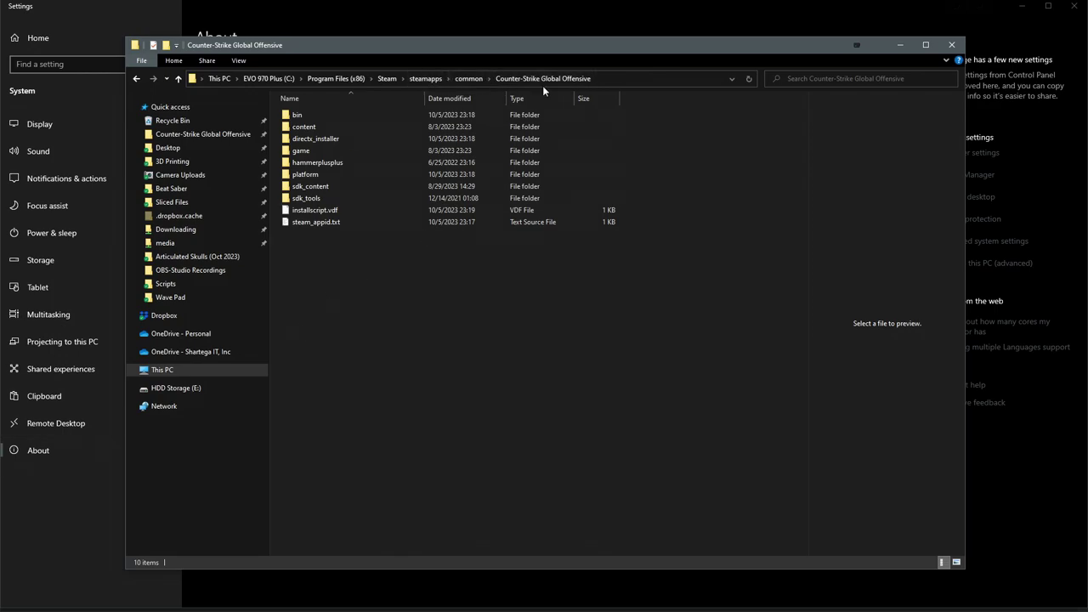
double_click(351, 152)
double_click(338, 129)
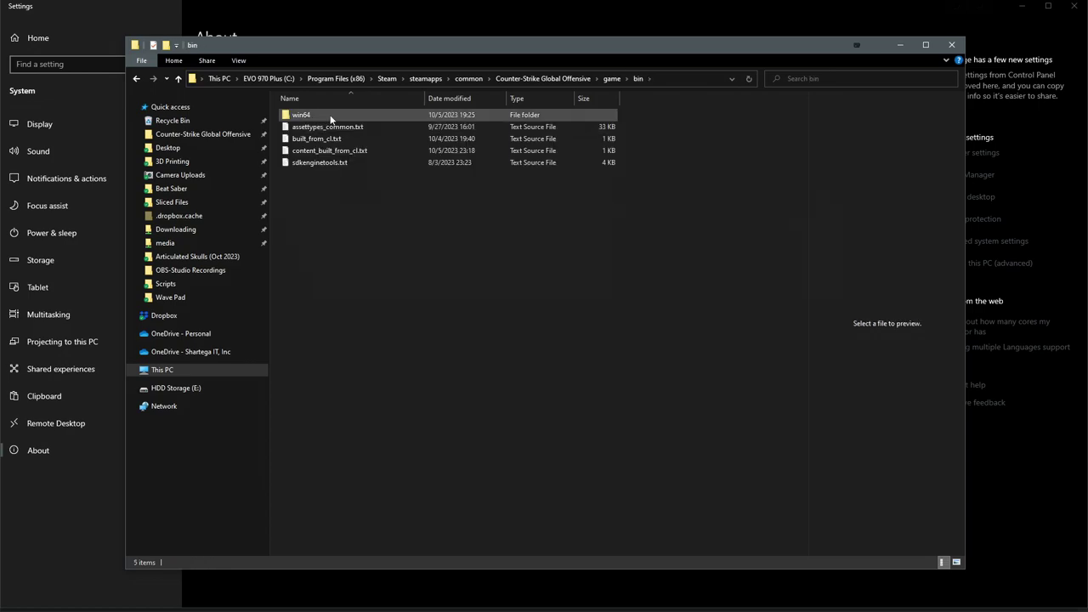
double_click(330, 114)
click(707, 75)
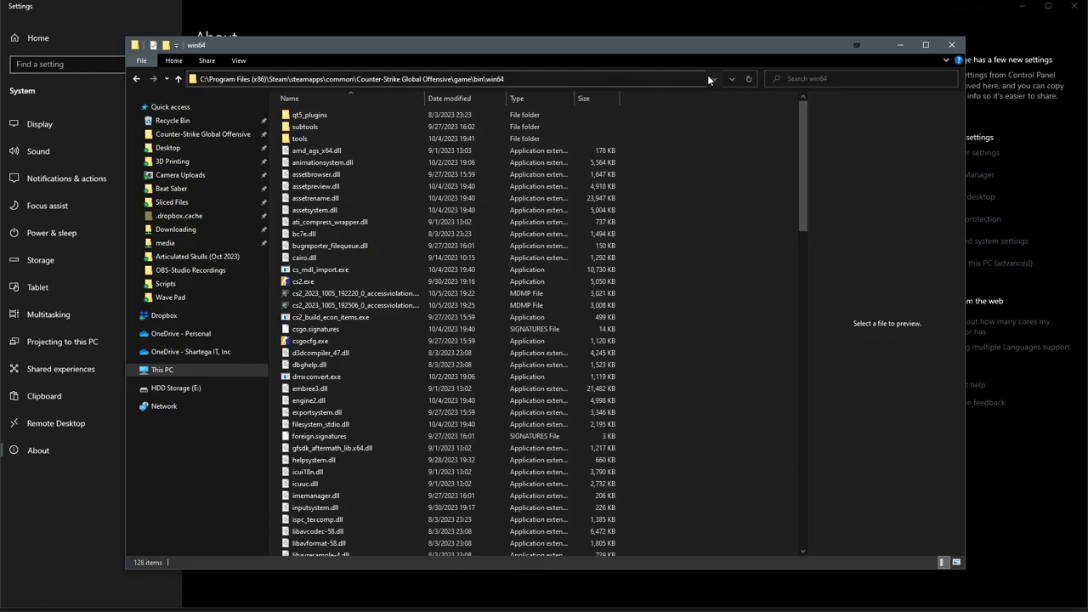
key(Escape)
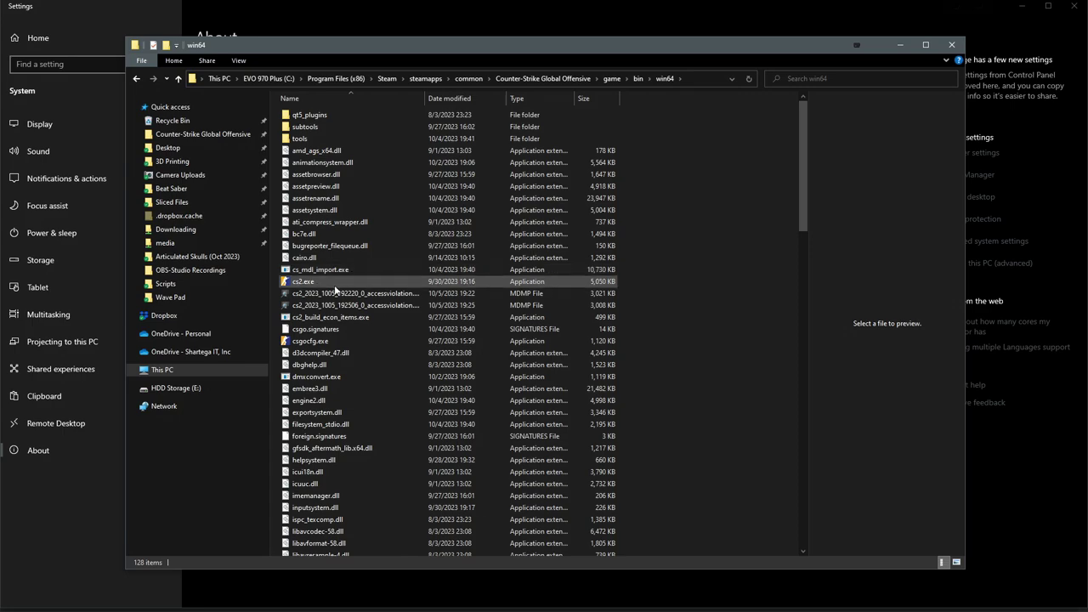
click(334, 281)
click(695, 78)
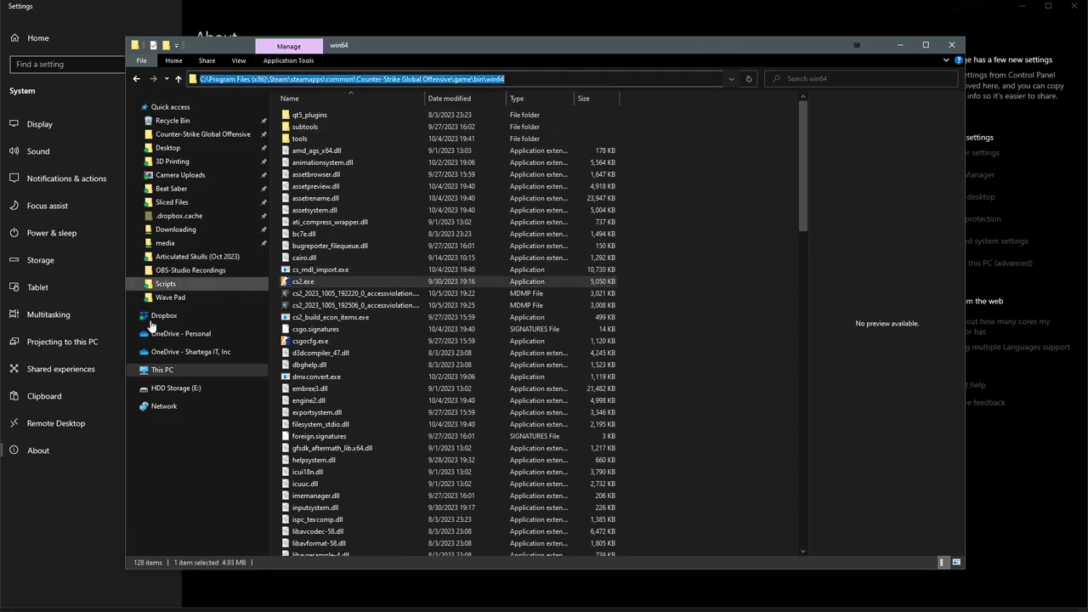
Step: Return to the user Path variable, check its Counter-Strike game\bin\win64 entry against the folder path, and confirm the list
key(alt+Tab)
key(alt+Tab)
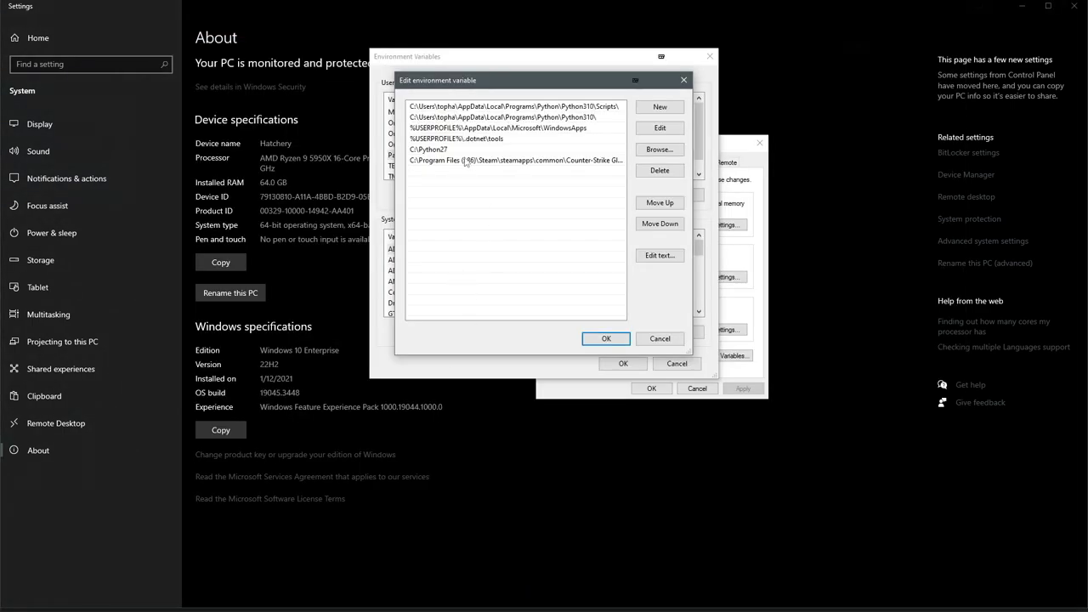
double_click(468, 161)
drag(553, 161, 627, 161)
click(592, 163)
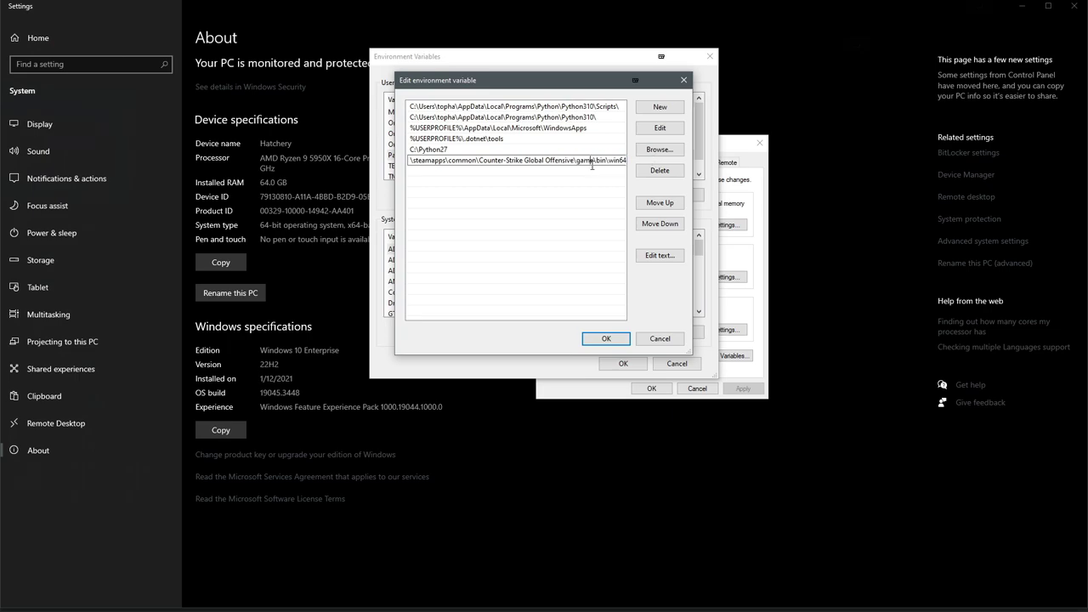
click(609, 340)
Step: Open the system Path variable, examine its C:\Python27 and Counter-Strike entries, and leave it without saving changes
scroll(442, 298, down, 5)
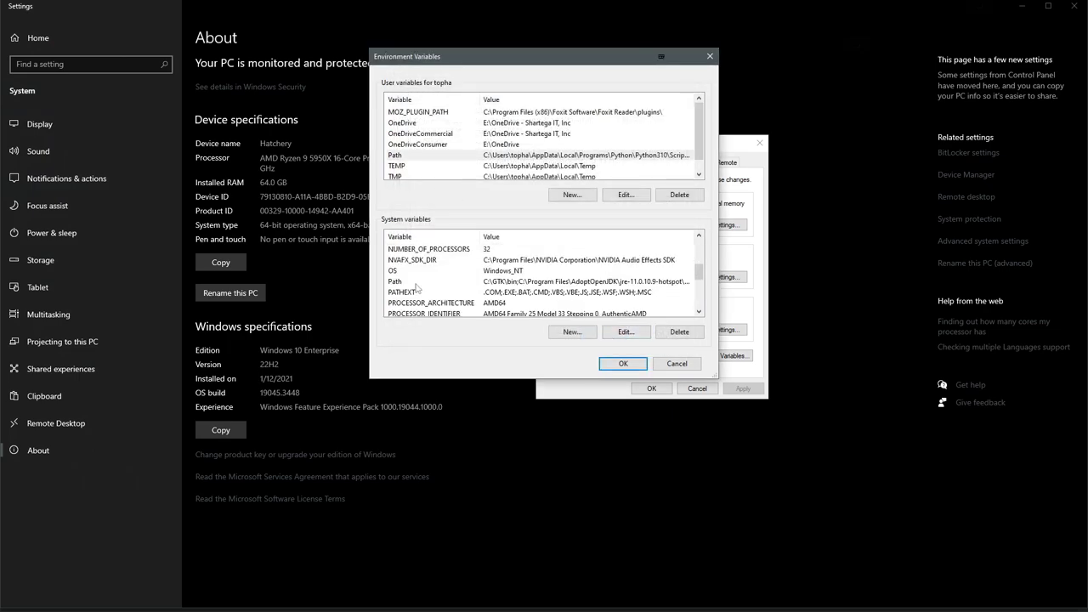
double_click(402, 284)
click(425, 290)
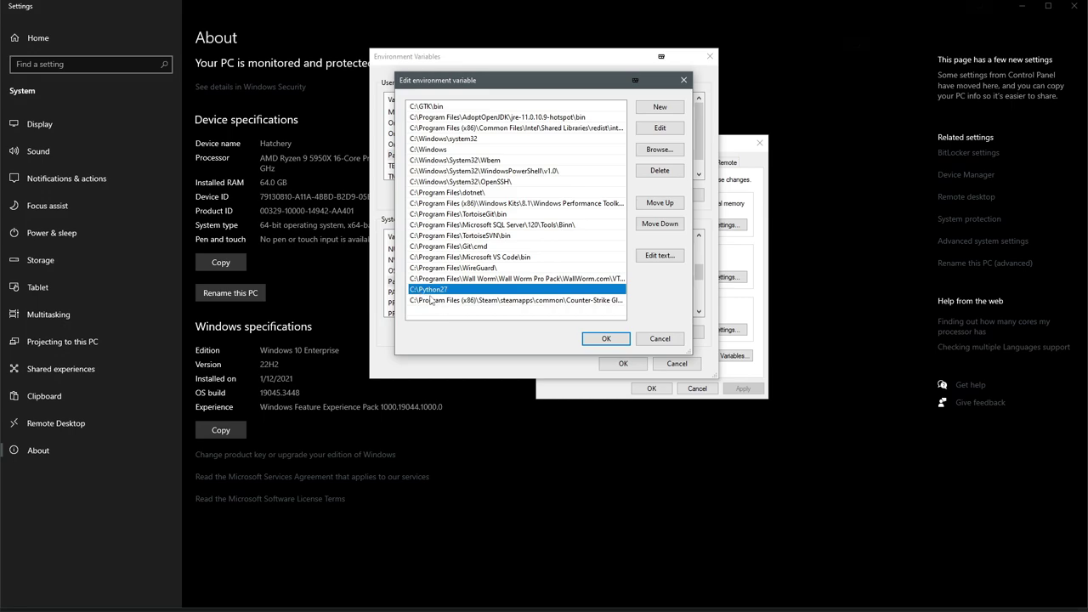
click(440, 301)
double_click(440, 302)
click(500, 301)
drag(478, 301, 583, 303)
click(660, 338)
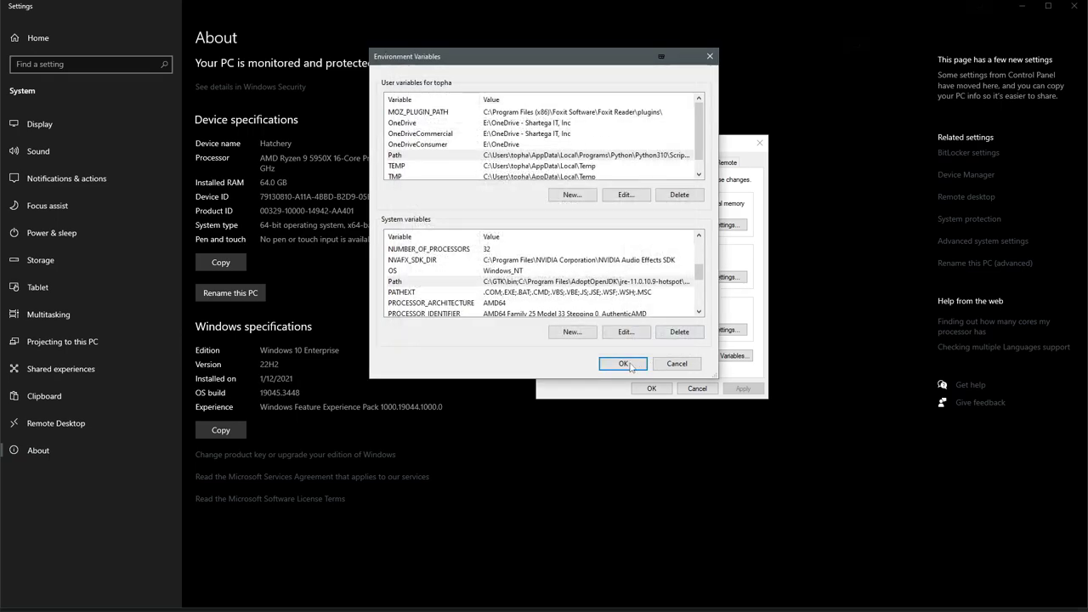
Step: Cancel out of the environment variables and system properties, and close the Windows Settings and File Explorer windows
click(677, 363)
click(697, 387)
click(1074, 6)
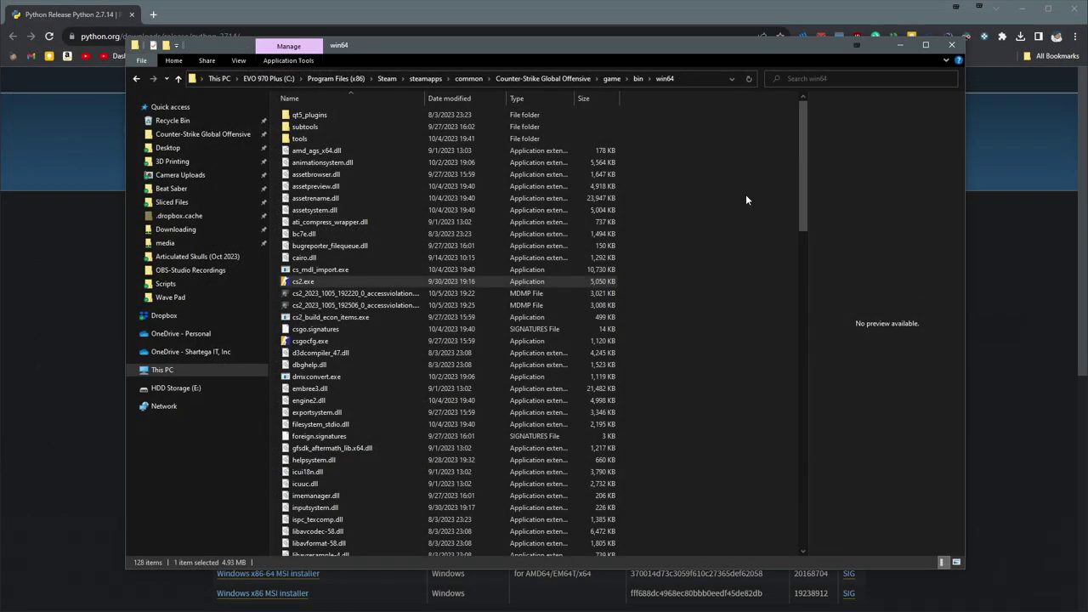
click(951, 44)
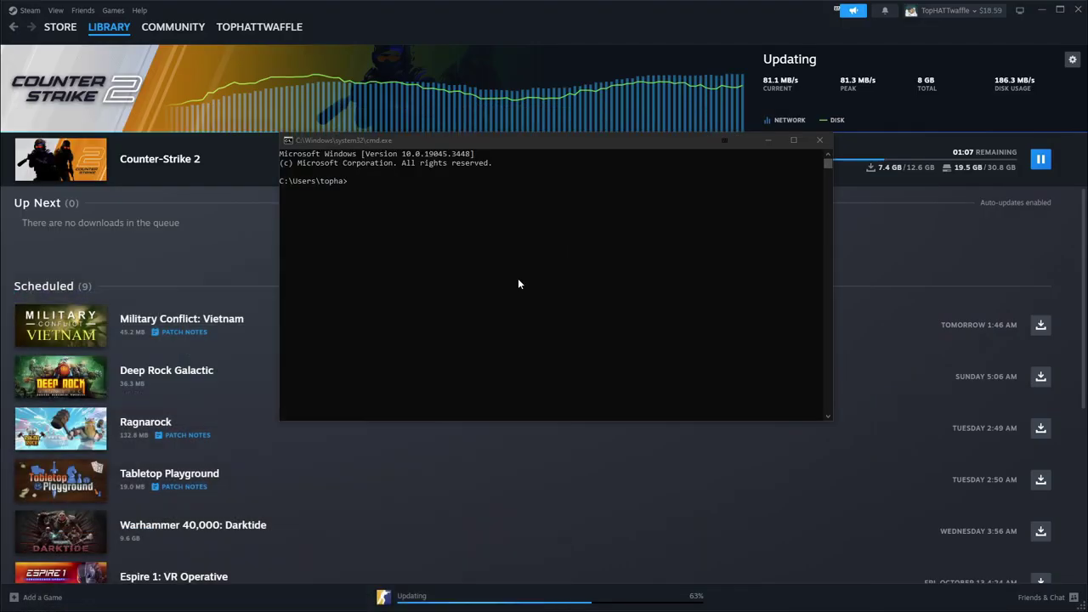
Step: Run python in the command prompt to check which version starts, and leave the interpreter with exit()
text(p)
text(ython)
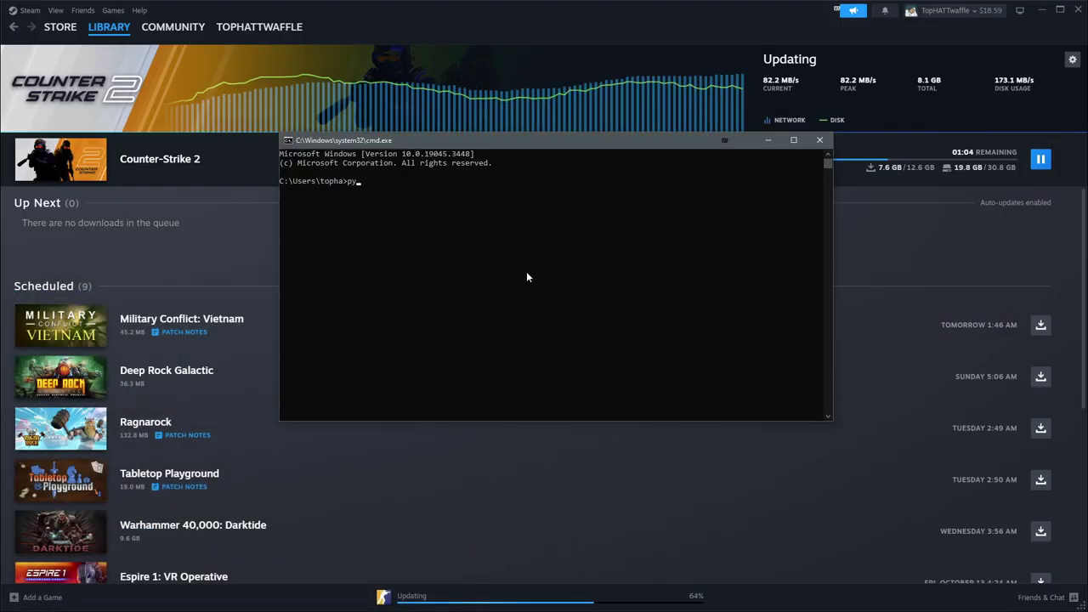
key(Return)
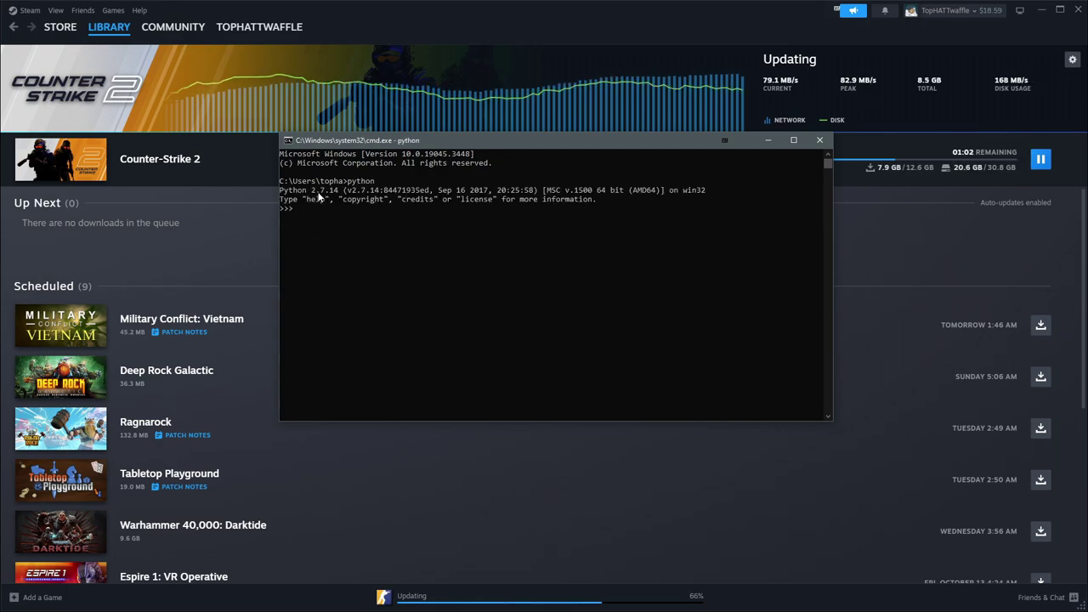
text(exit)
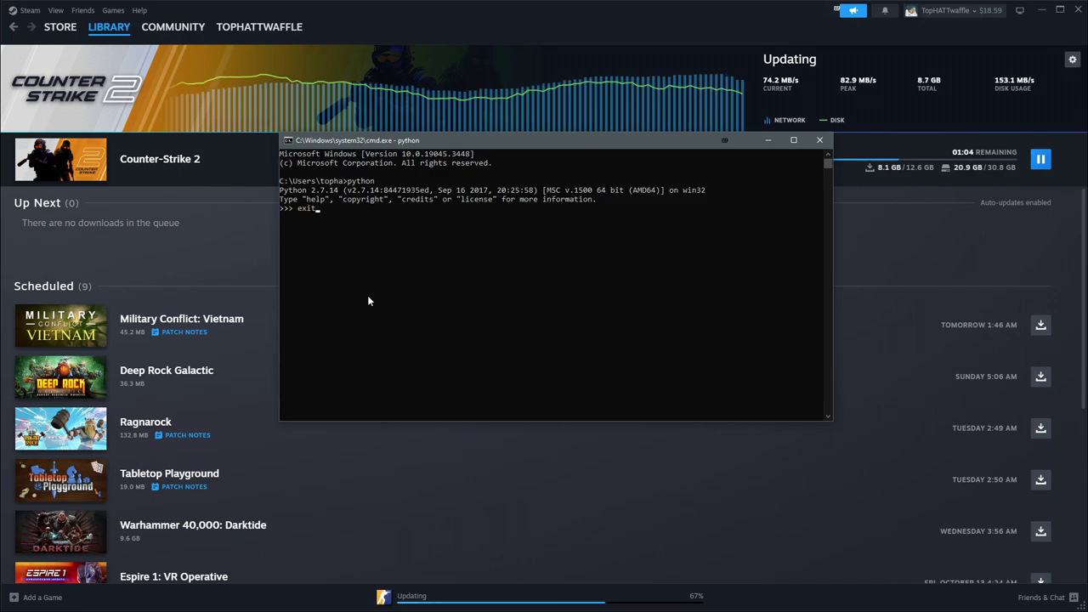
text(())
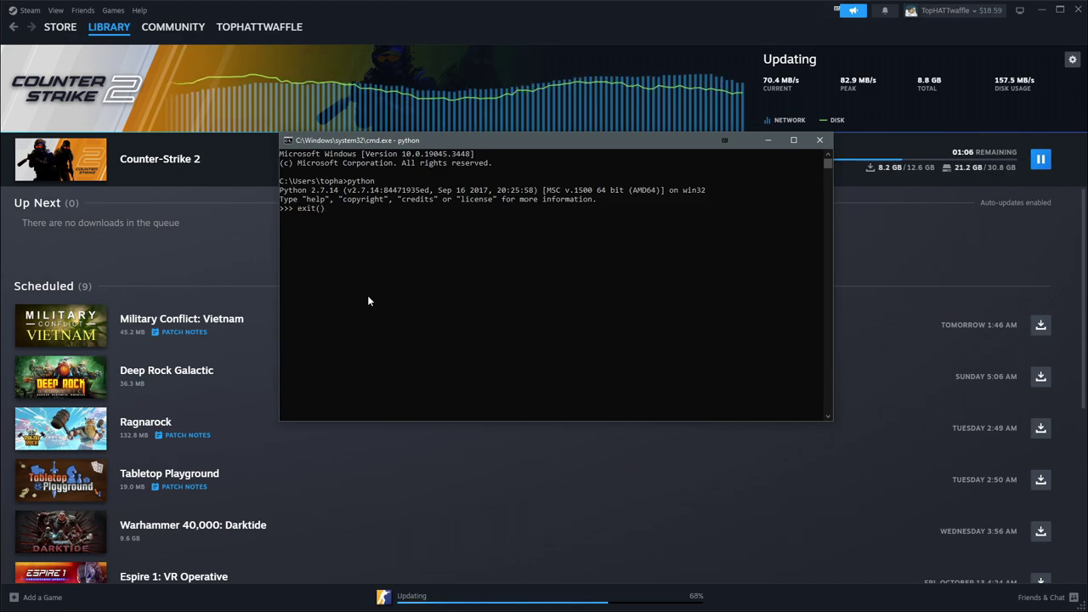
key(Return)
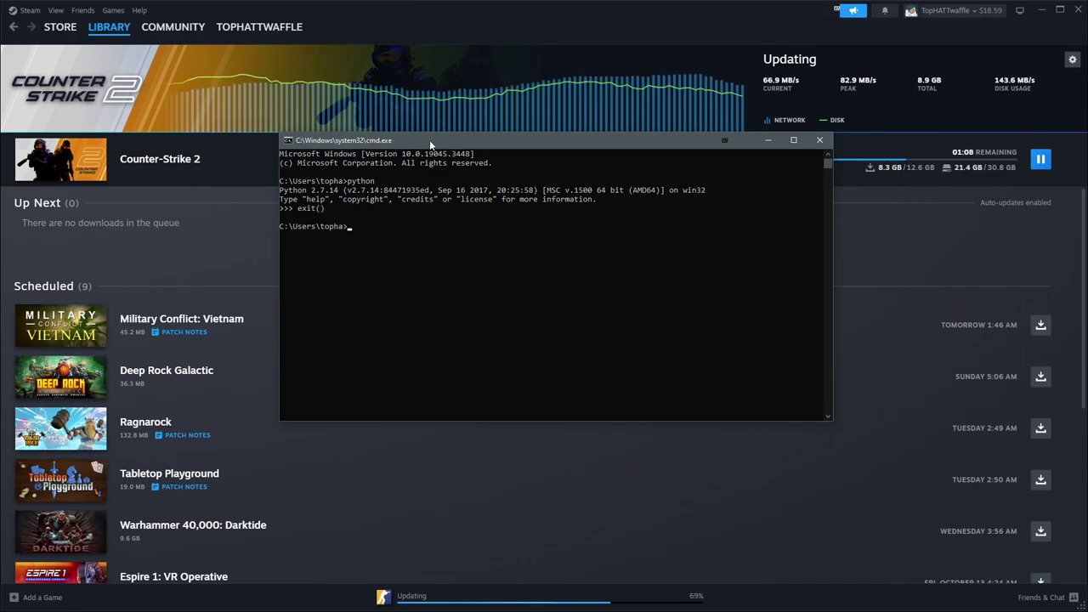
Step: Install the colorama package by running python -m pip install colorama in the command prompt
drag(498, 140, 497, 160)
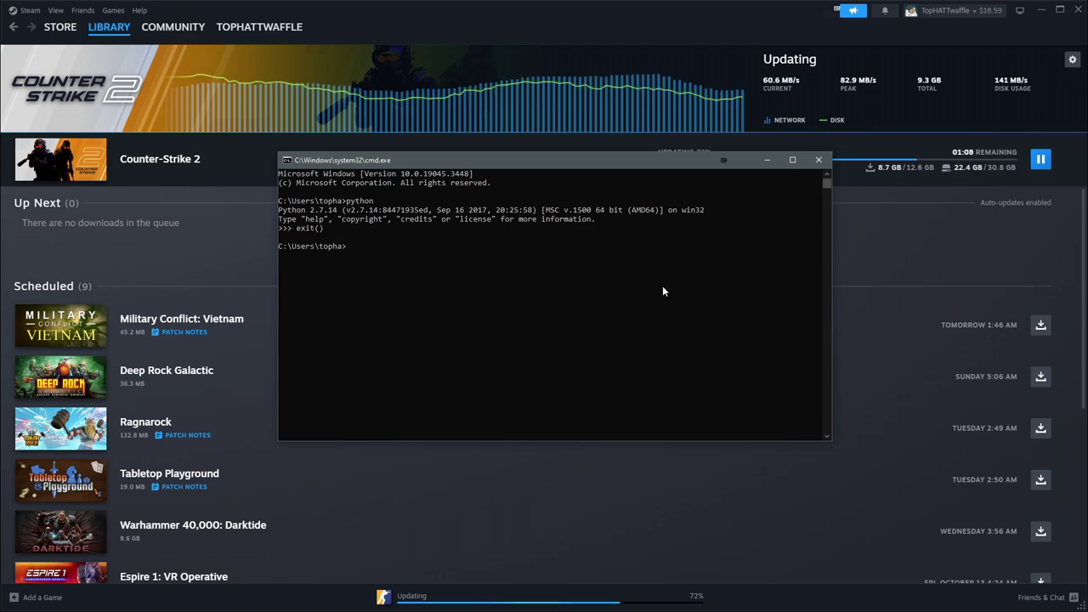
drag(547, 163, 527, 177)
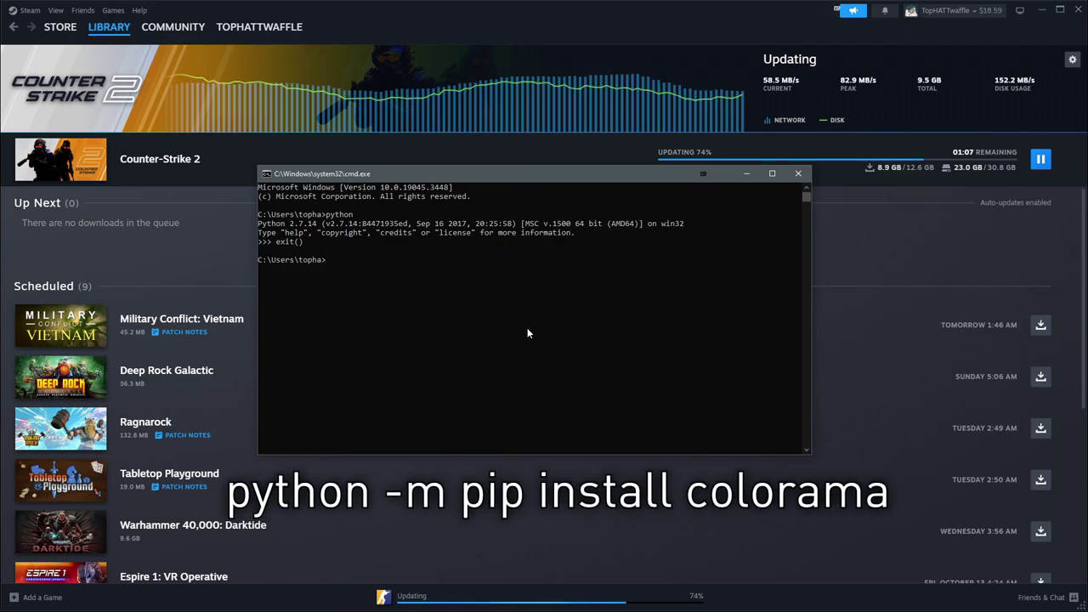
text(py)
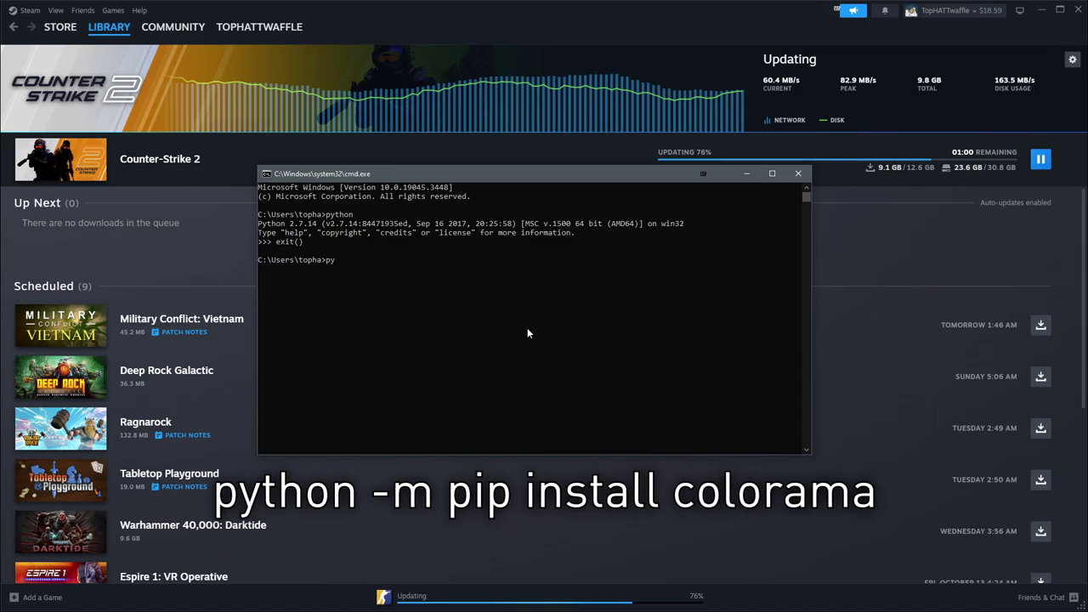
text(thon)
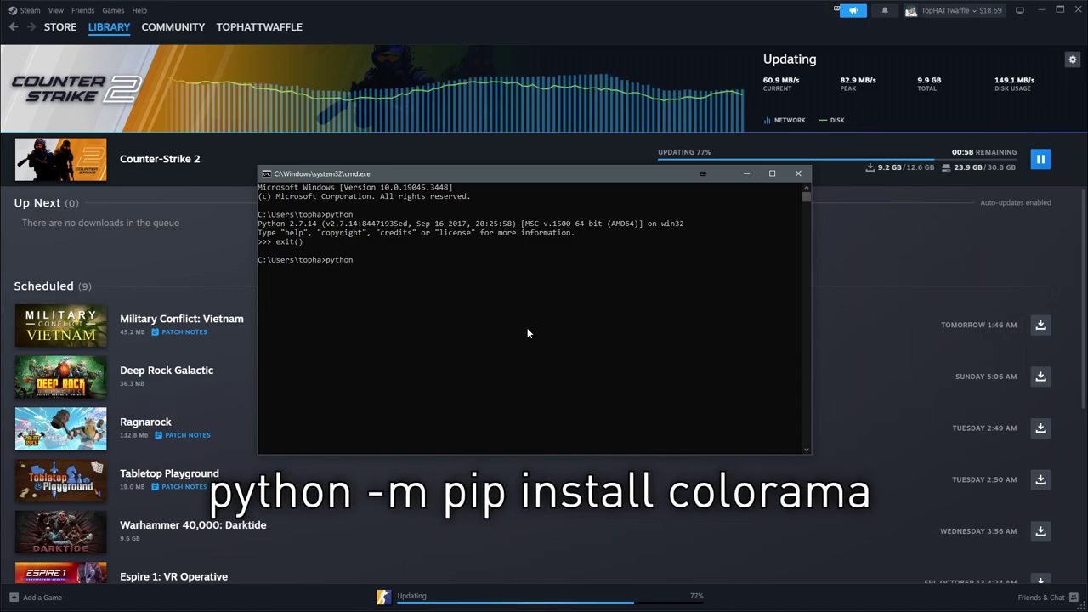
text(-m pip)
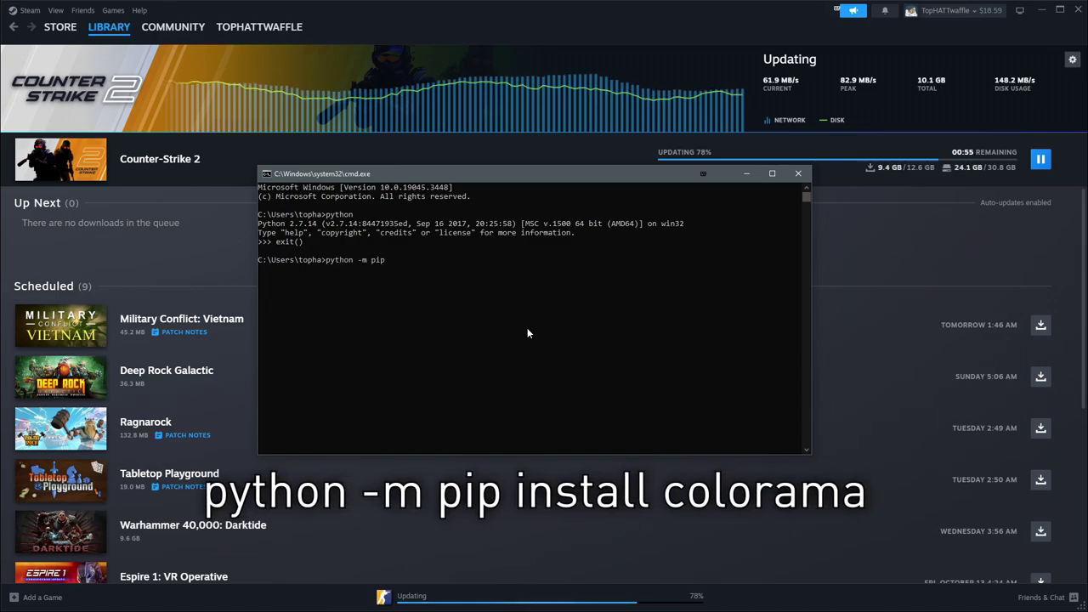
text( install)
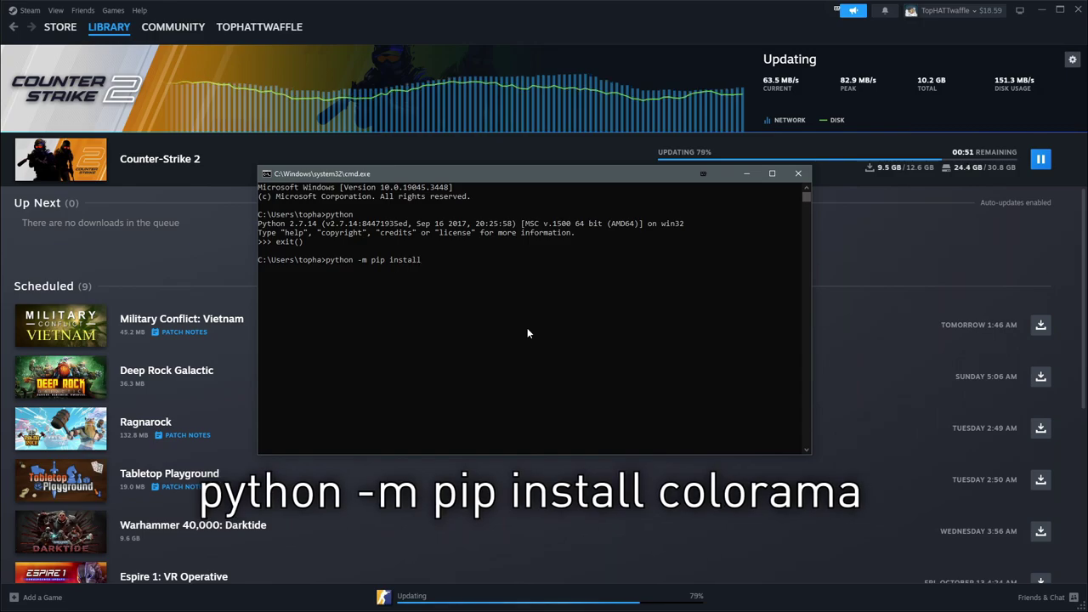
text( colorama)
key(Return)
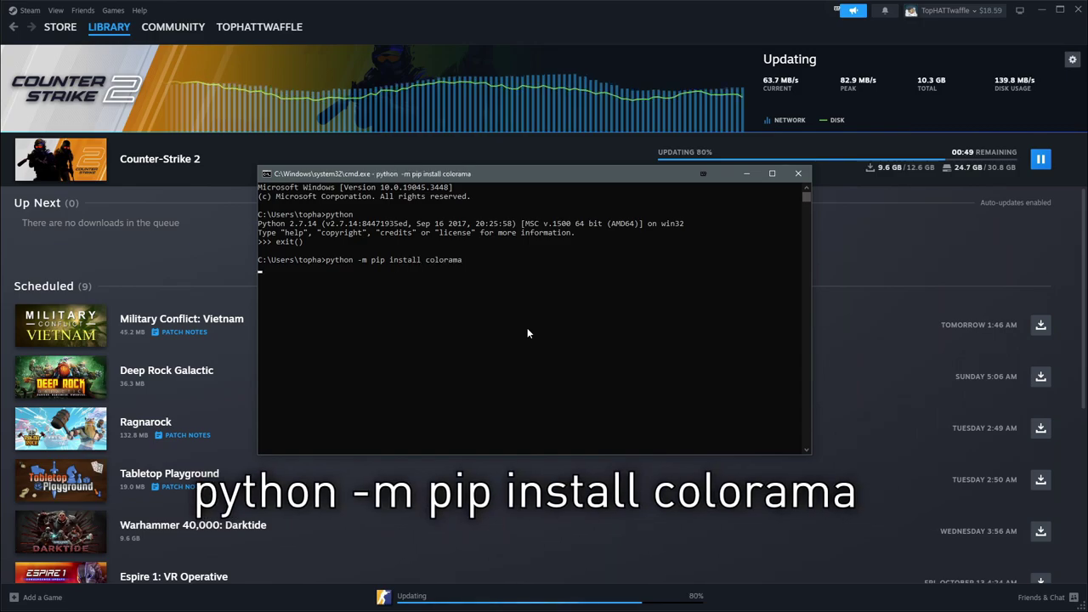
Step: Examine the pip upgrade notice and the colorama installation line in the output, and return to the prompt
click(260, 315)
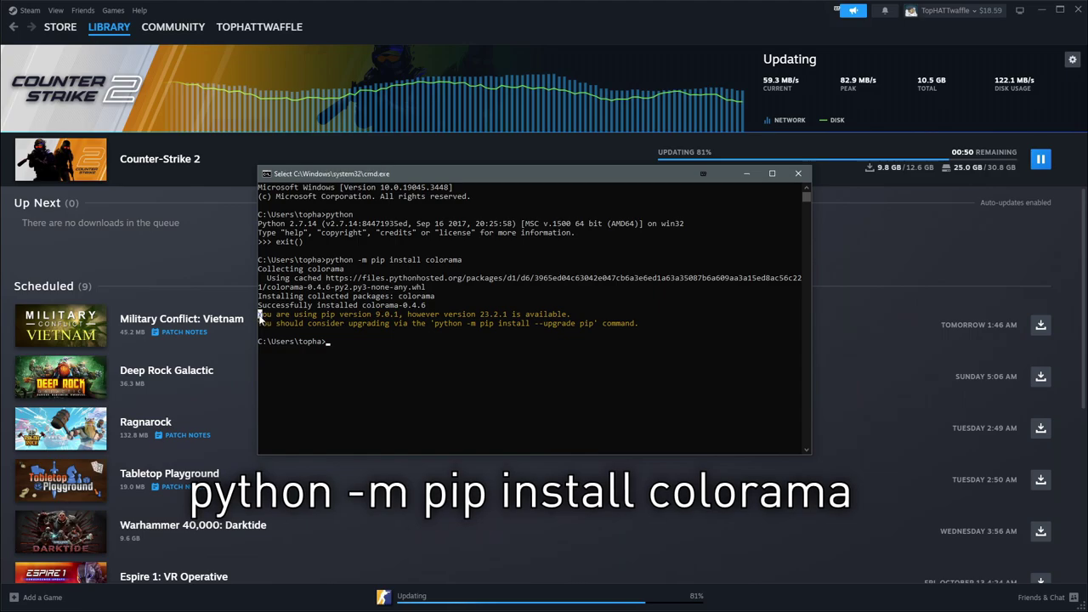
drag(261, 315, 634, 326)
click(636, 309)
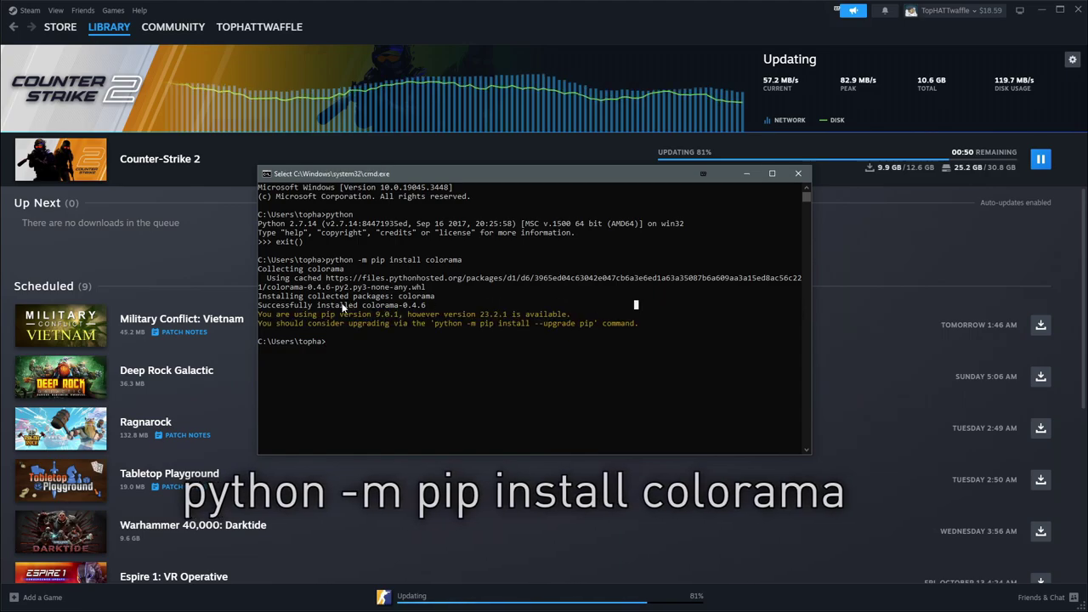
drag(258, 305, 424, 311)
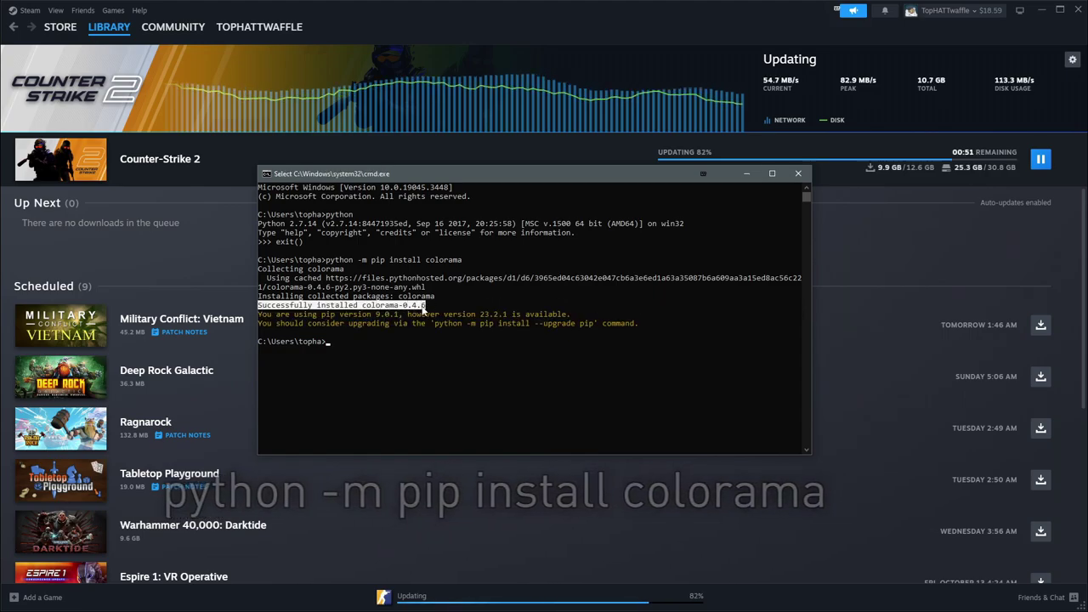
click(739, 232)
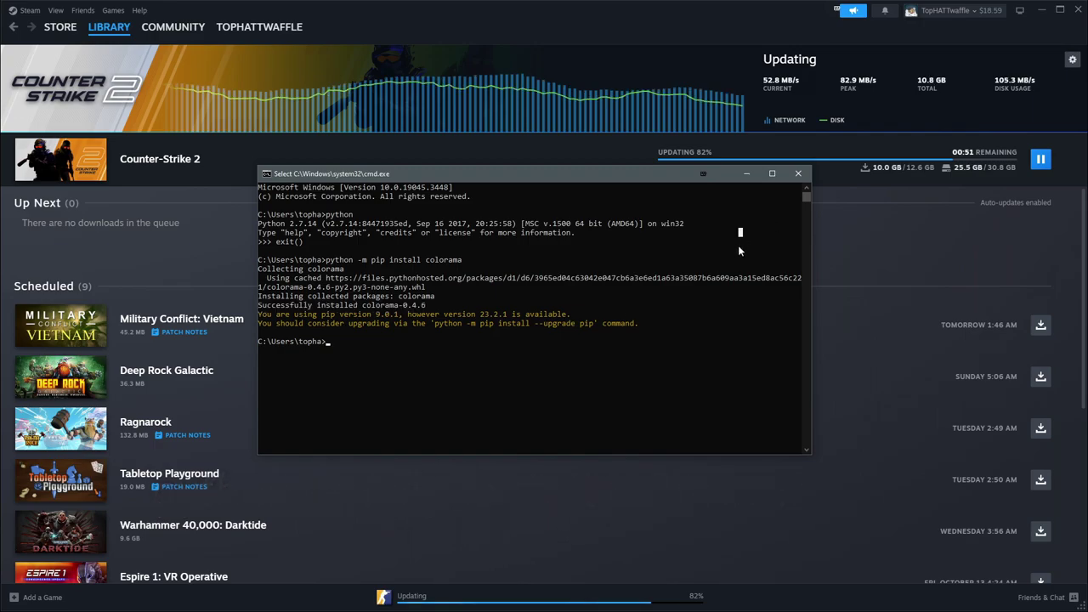
key(Return)
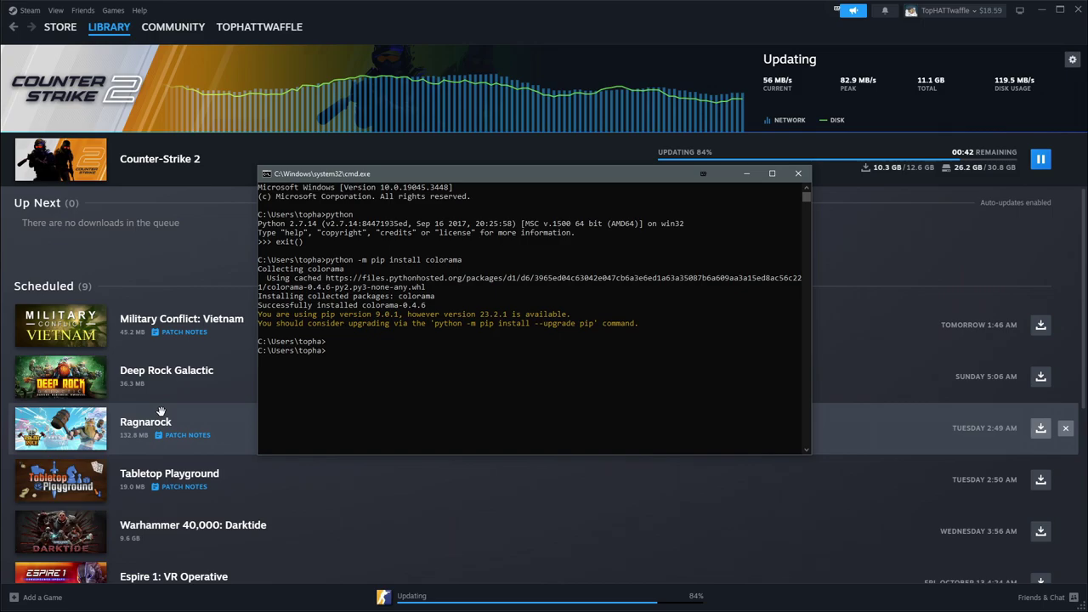
Step: Open the Dropbox\Flick 2023\Raw Content folder in a new File Explorer window and point out its Maps, Materials and Models folders
key(super+e)
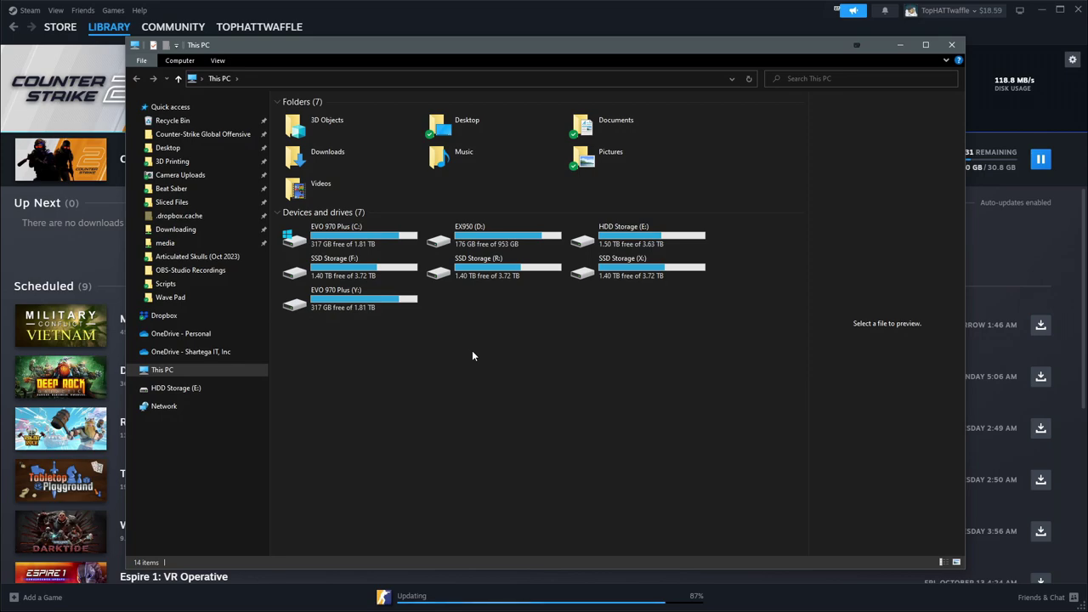
click(242, 315)
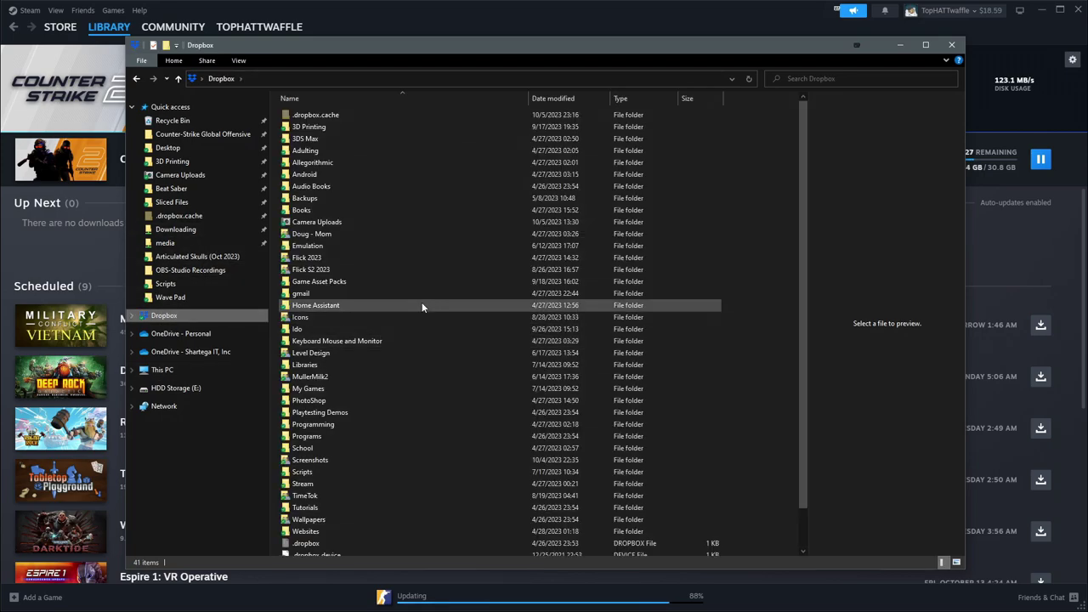
double_click(335, 258)
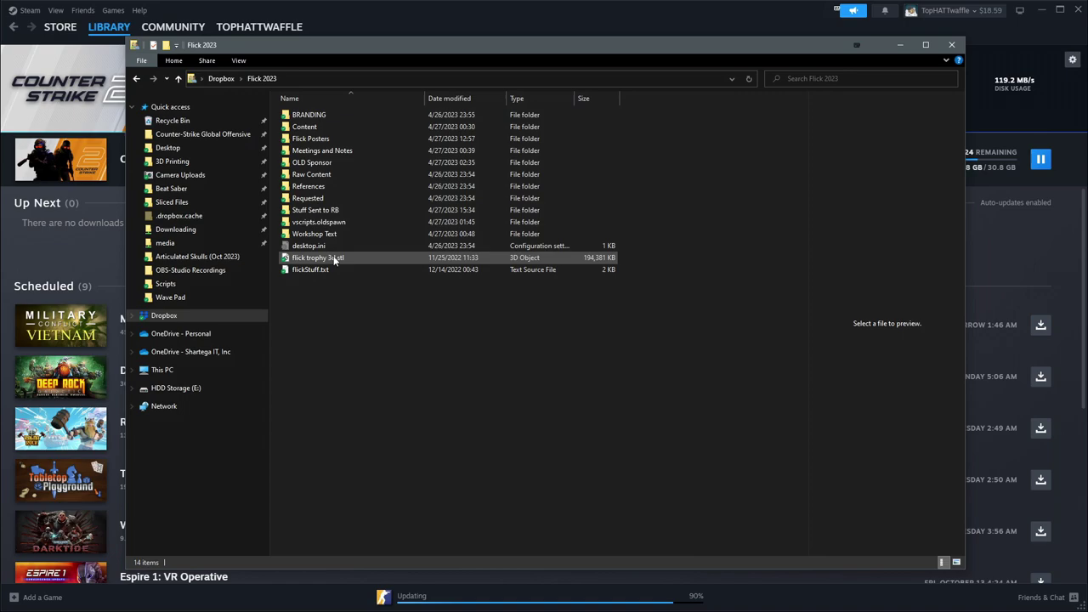
double_click(337, 175)
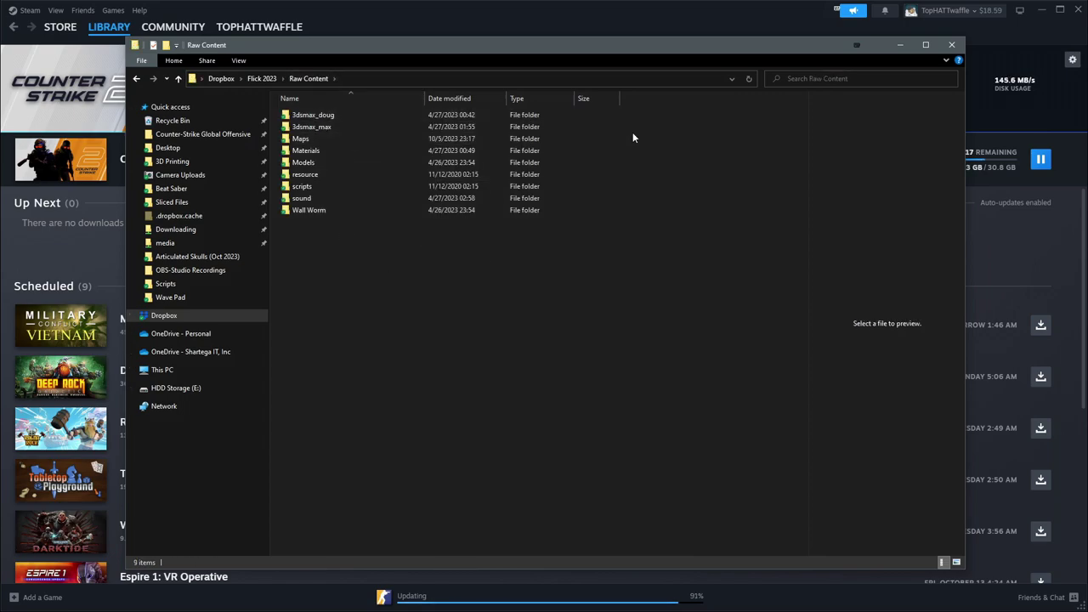
drag(334, 141, 320, 167)
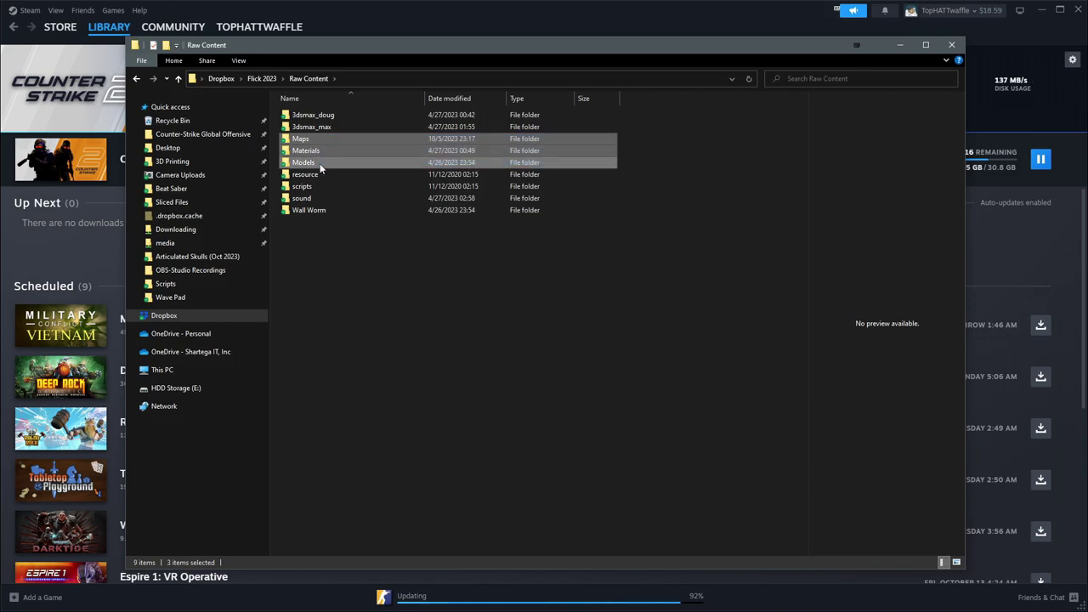
click(620, 142)
drag(636, 134, 572, 158)
click(700, 146)
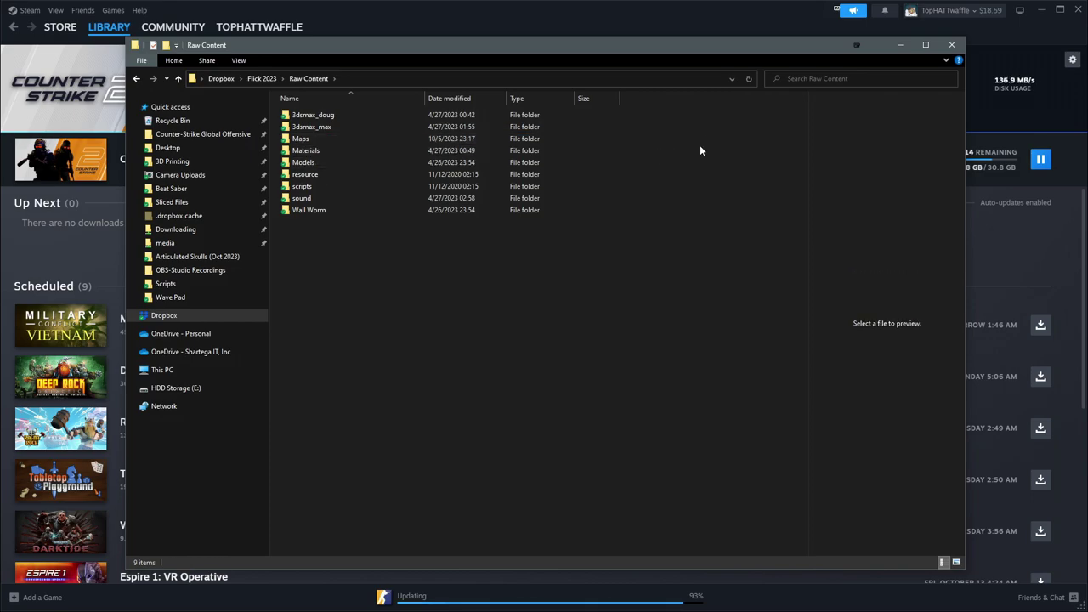
Step: Look in the Maps folder for the rbf_n2.vmf map source file, and return to Raw Content
double_click(314, 140)
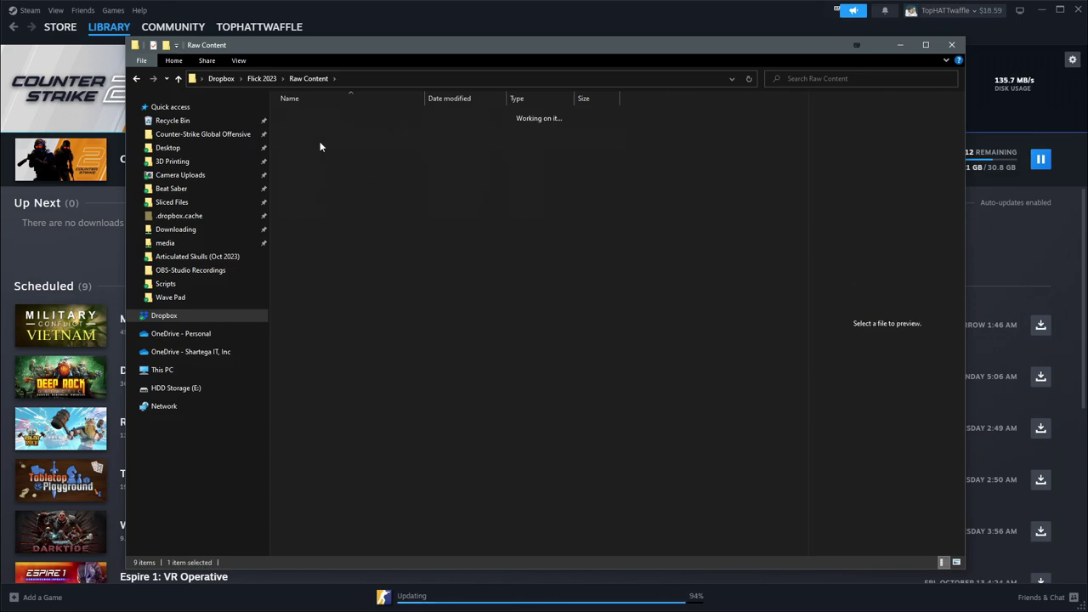
scroll(403, 354, down, 15)
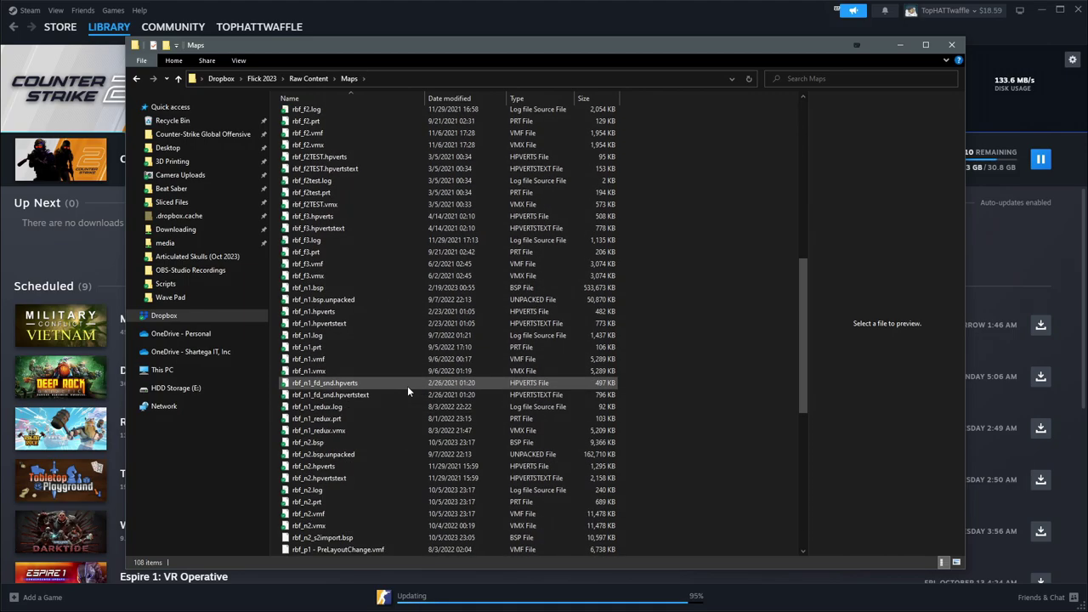
scroll(371, 482, down, 1)
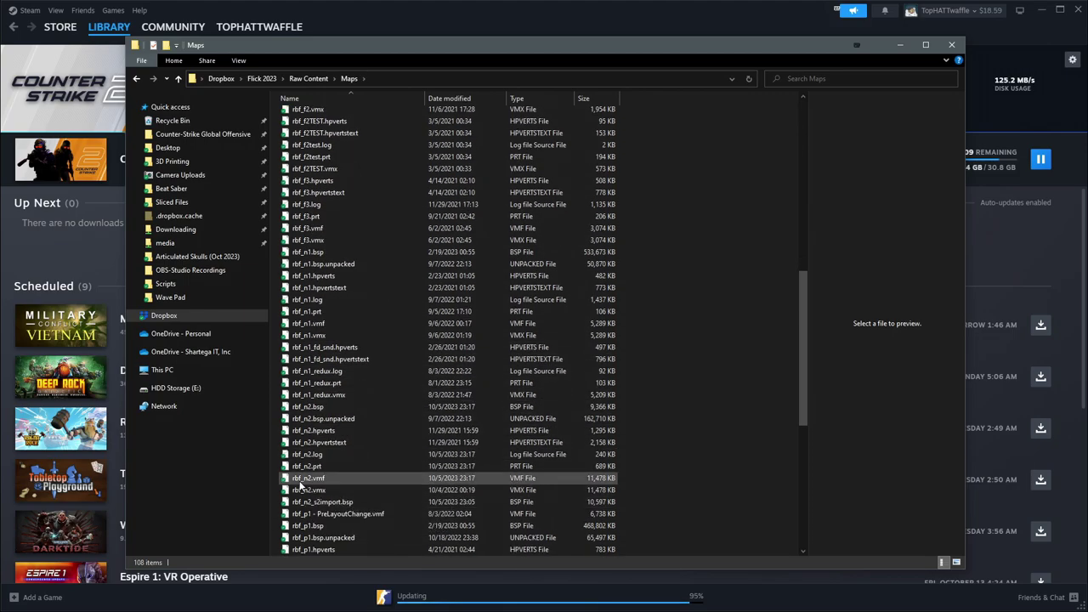
click(314, 478)
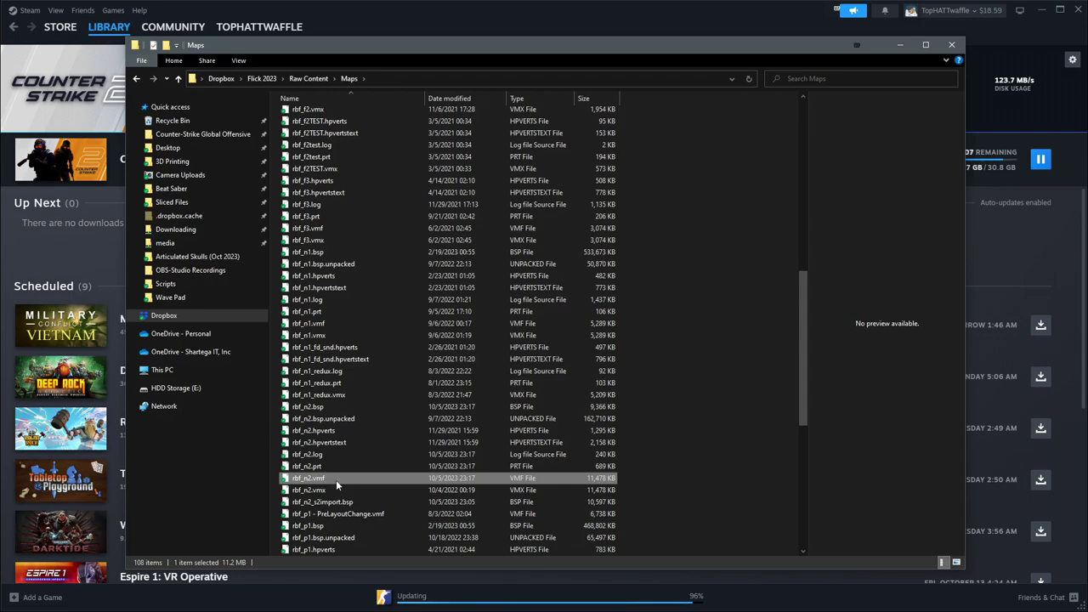
click(717, 255)
key(alt+Left)
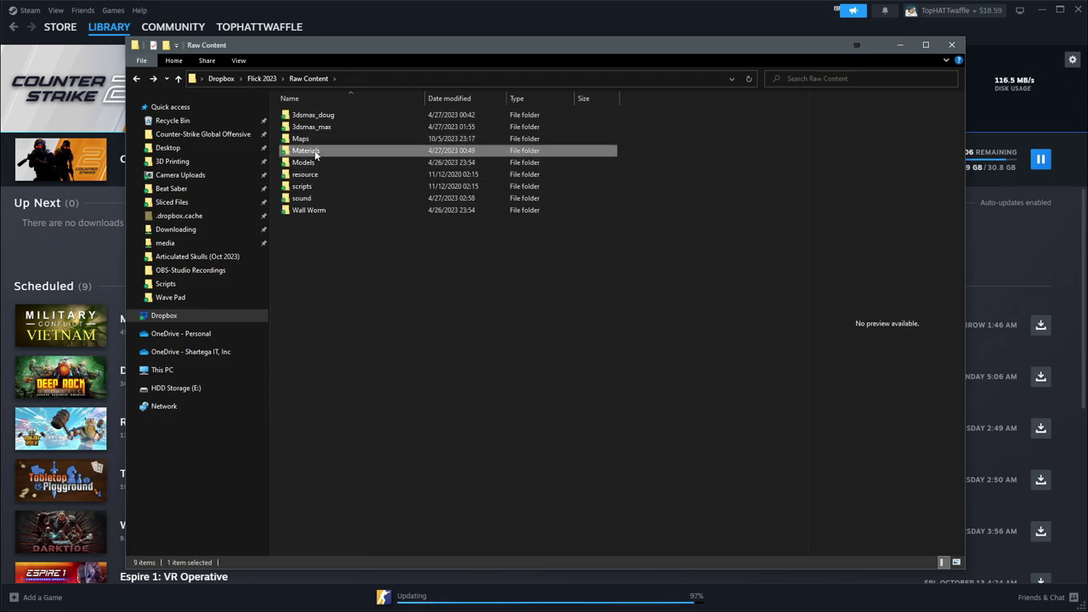
Step: Look inside the Materials folder and the Models folder with its flick subfolder, and return to Raw Content
double_click(308, 151)
key(alt+Up)
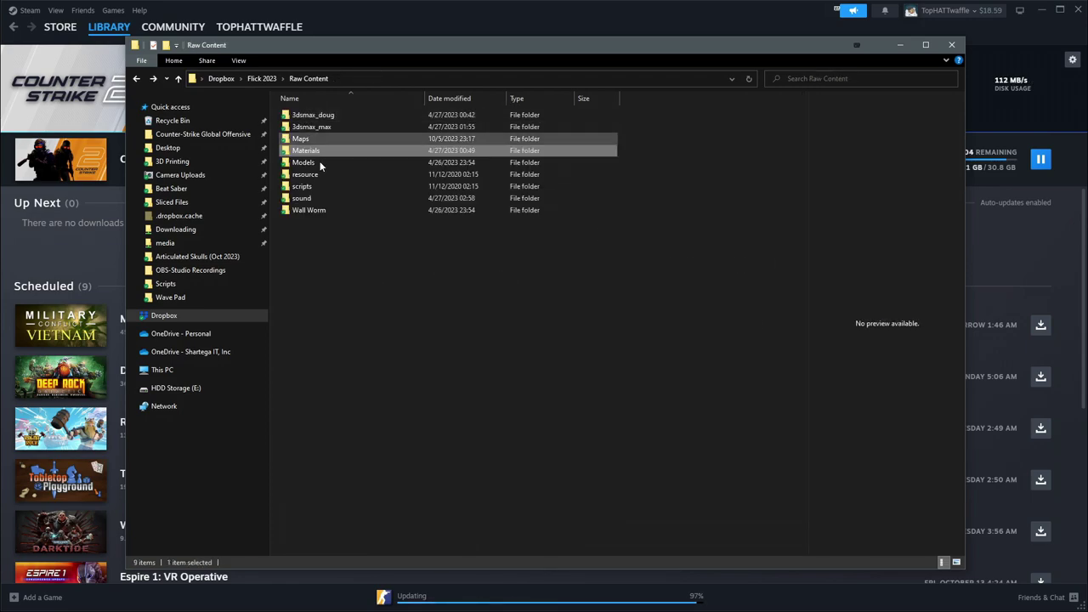
double_click(308, 162)
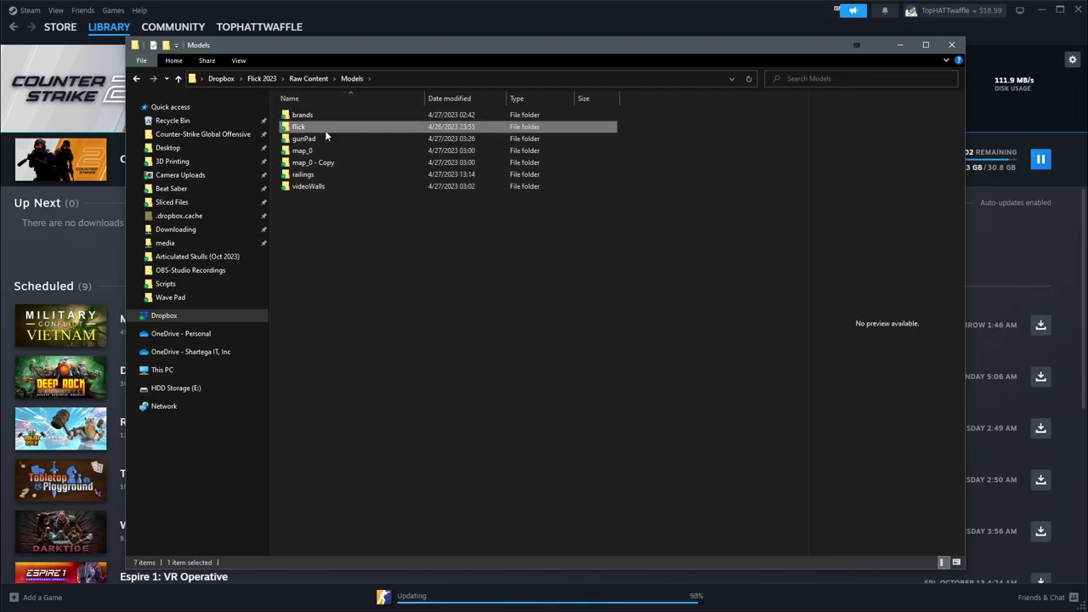
double_click(325, 127)
key(alt+Up)
key(alt+Up)
click(417, 242)
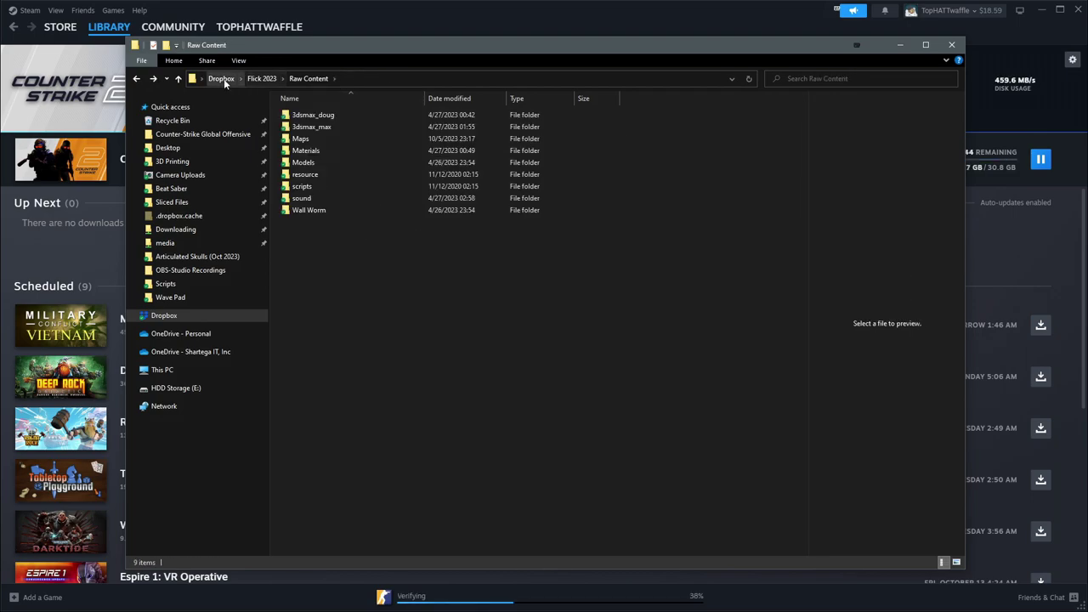
Step: Display the full path of the Raw Content folder and highlight all of its subfolders for review
click(401, 77)
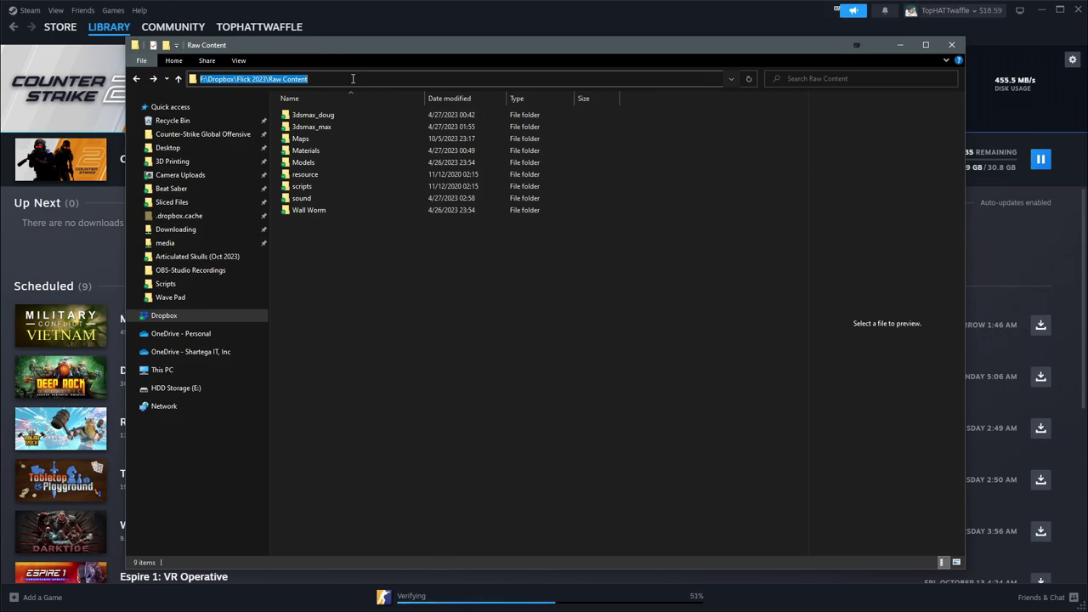
drag(549, 329, 356, 111)
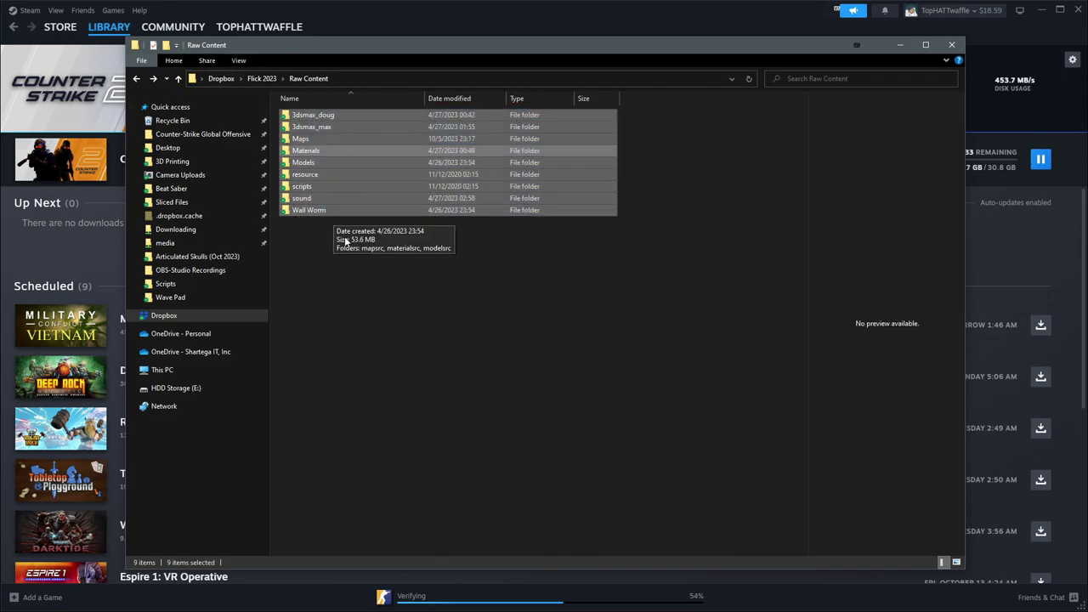
click(452, 366)
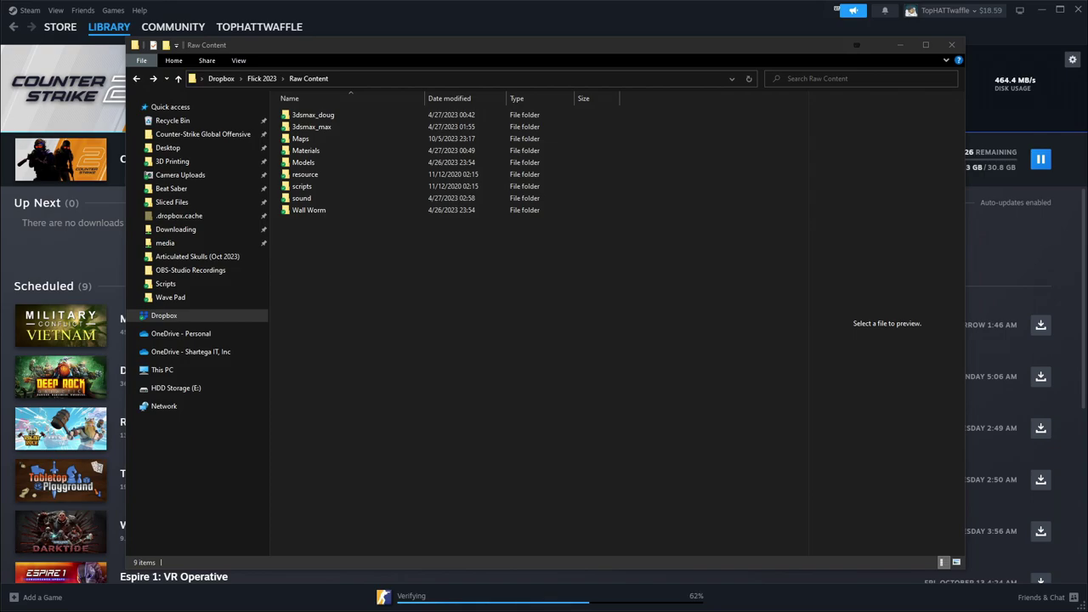
Step: Bring the command prompt in front of the Raw Content window and place it below the folder list
key(alt+Tab)
drag(395, 172, 416, 251)
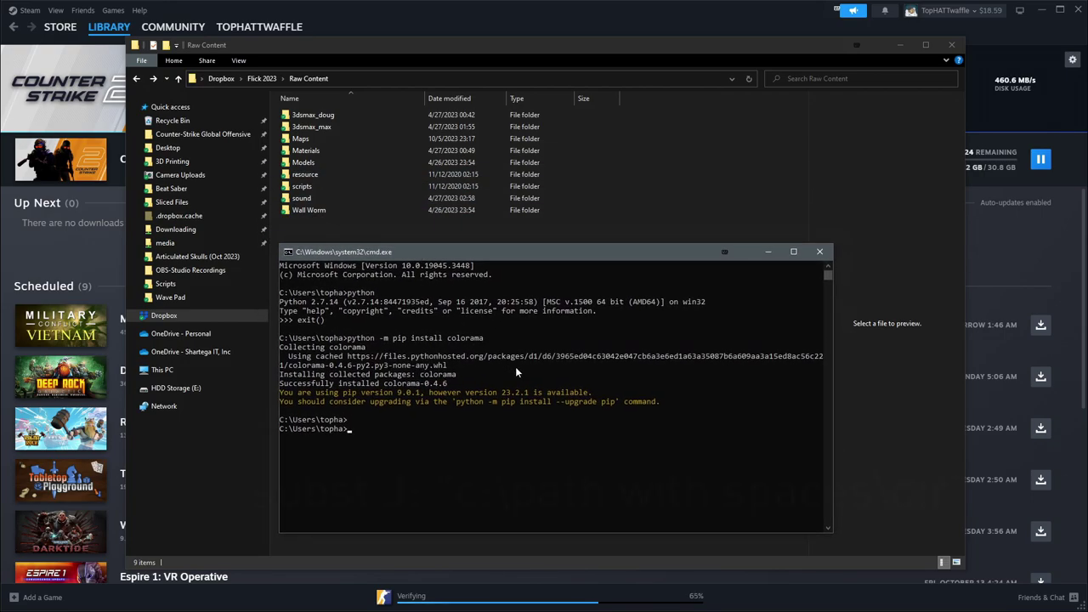
Step: Map virtual drive J: to the Raw Content folder by running subst J: "F:\Dropbox\Flick 2023\Raw Content" in the command prompt
text(subst J:)
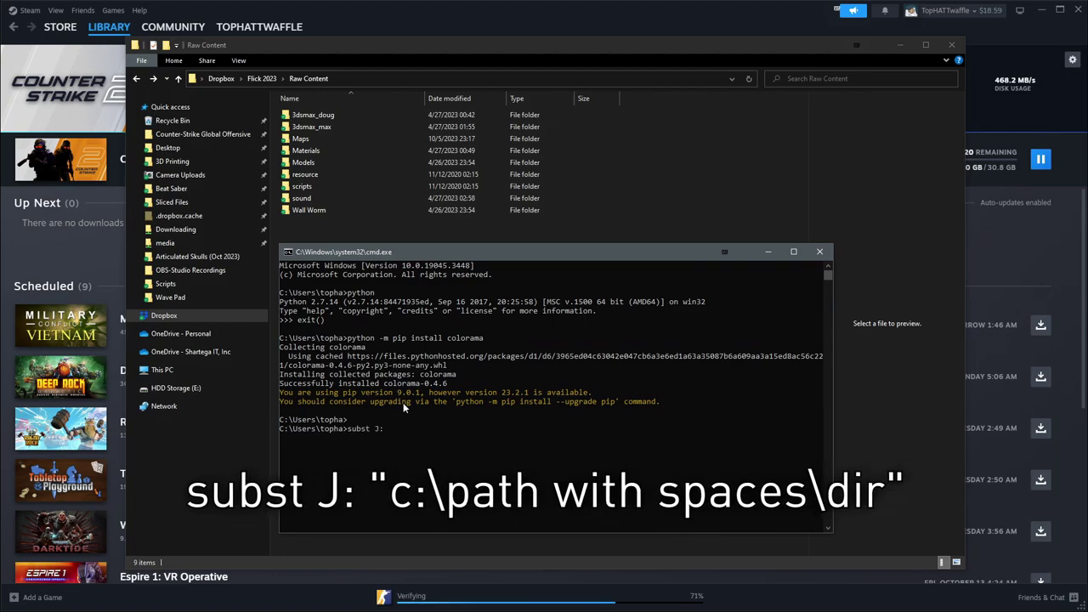
click(369, 74)
click(368, 76)
key(ctrl+c)
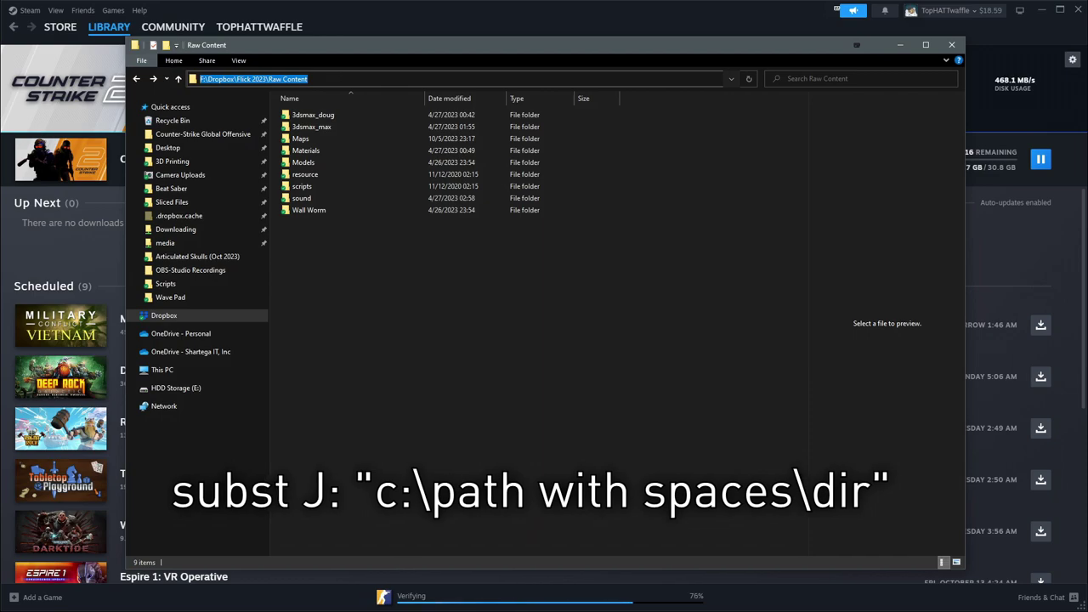
click(457, 431)
text(: ")
key(ctrl+v)
text(")
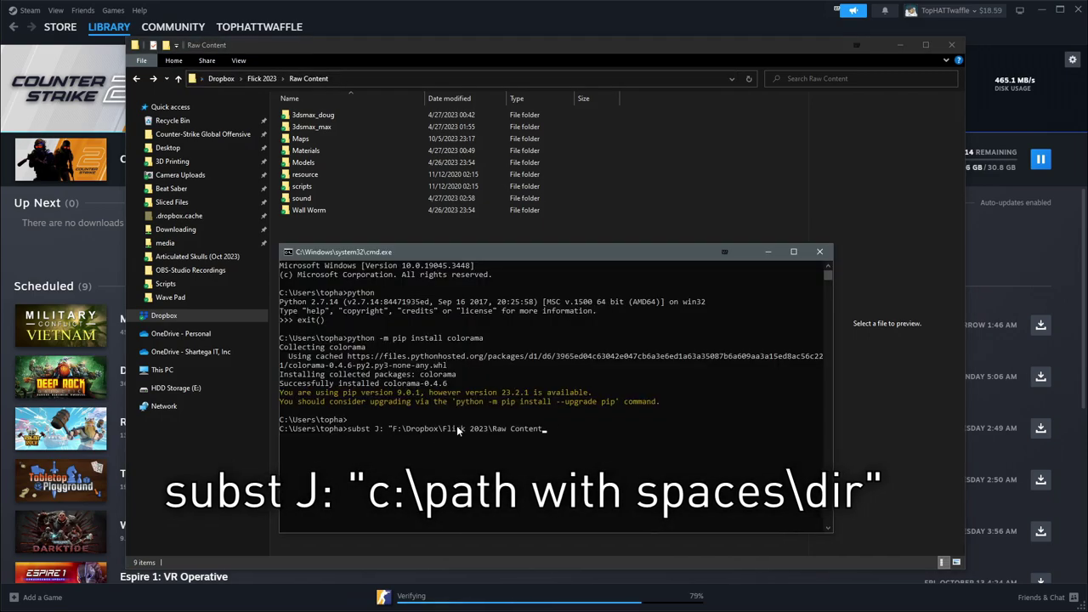
key(Return)
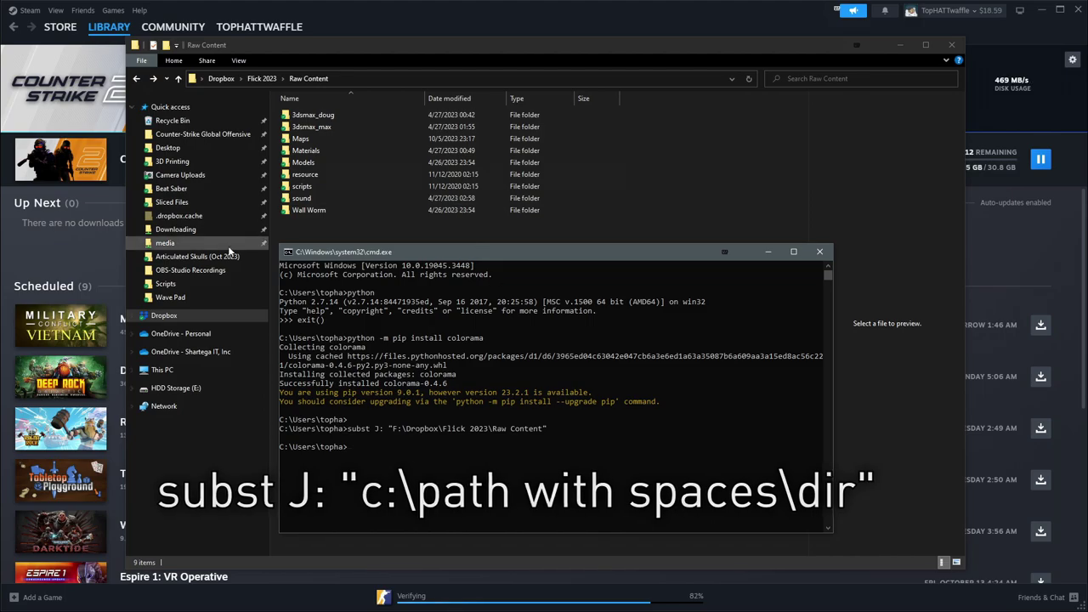
Step: Open the J: drive in a new file window, show its path and place the window below the Raw Content path
click(228, 502)
key(super+e)
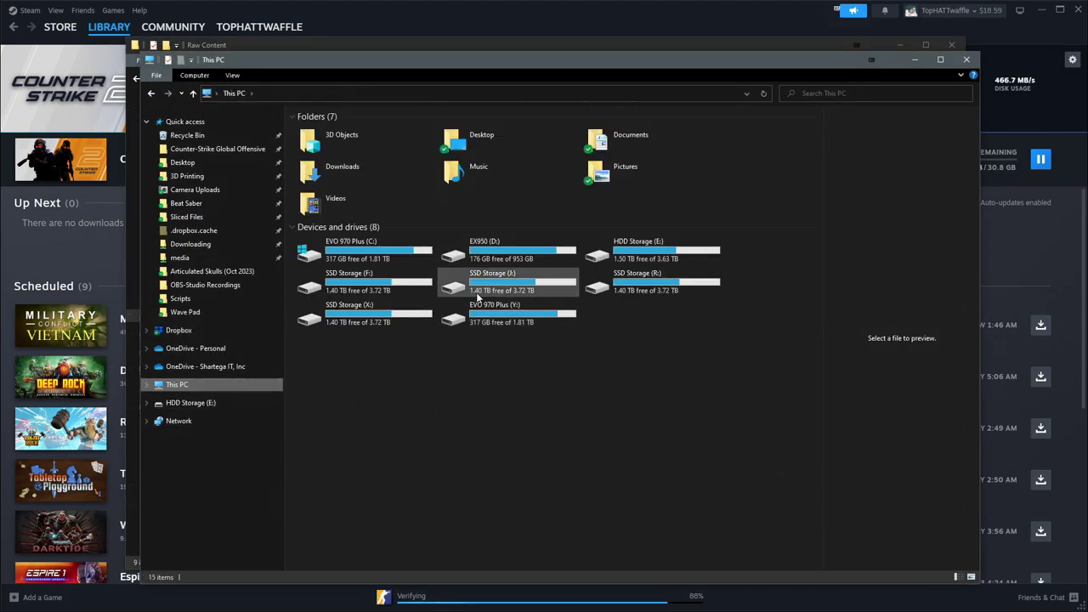
double_click(516, 281)
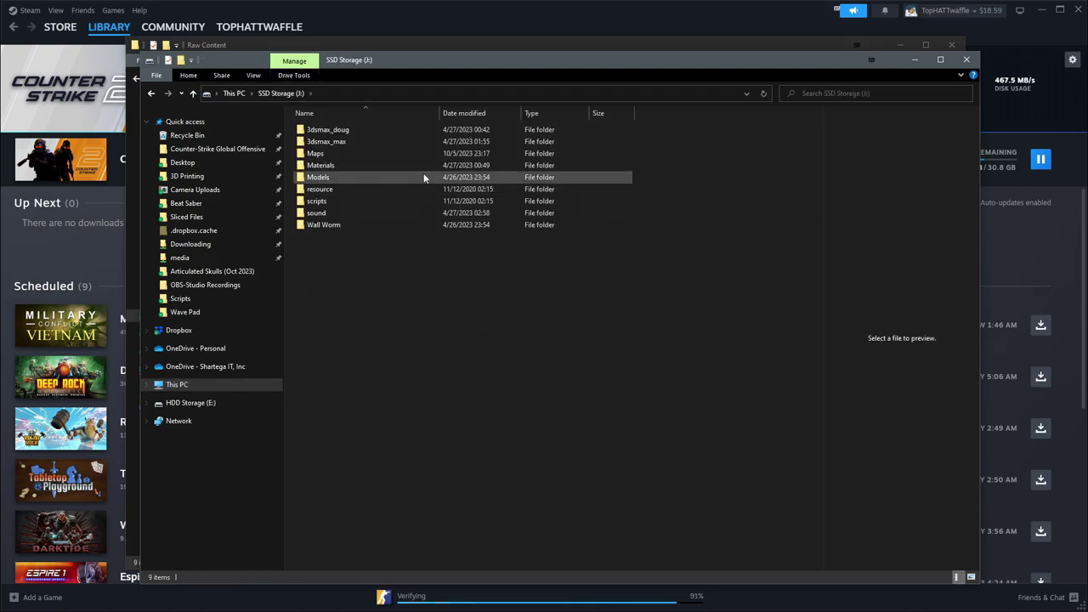
click(342, 89)
drag(352, 64, 350, 144)
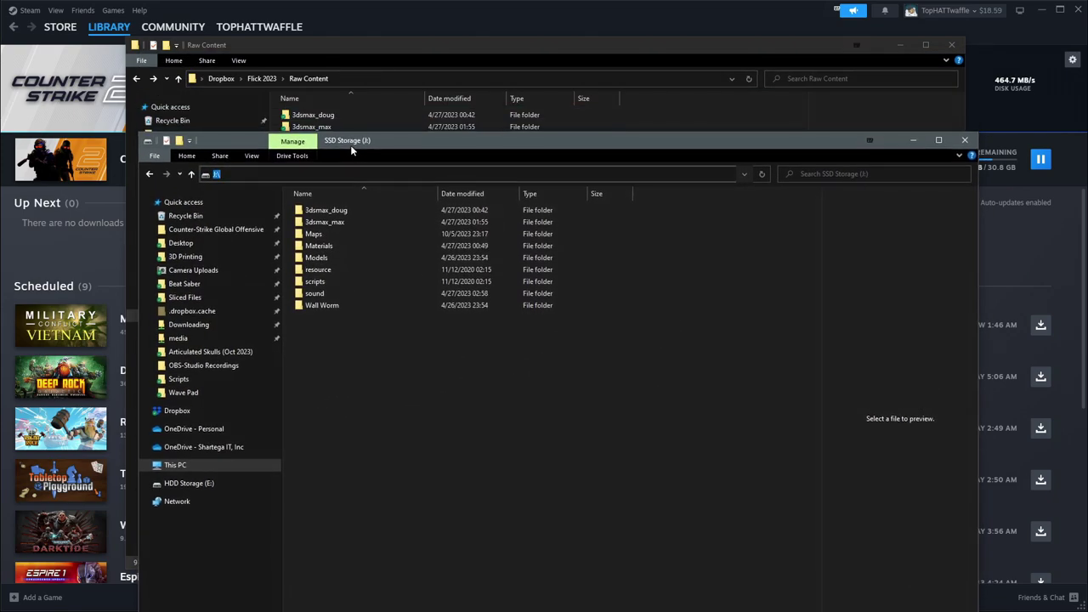
Step: Compare the full Raw Content path with the J: drive, close the J: window and minimize the Raw Content window
click(355, 83)
key(End)
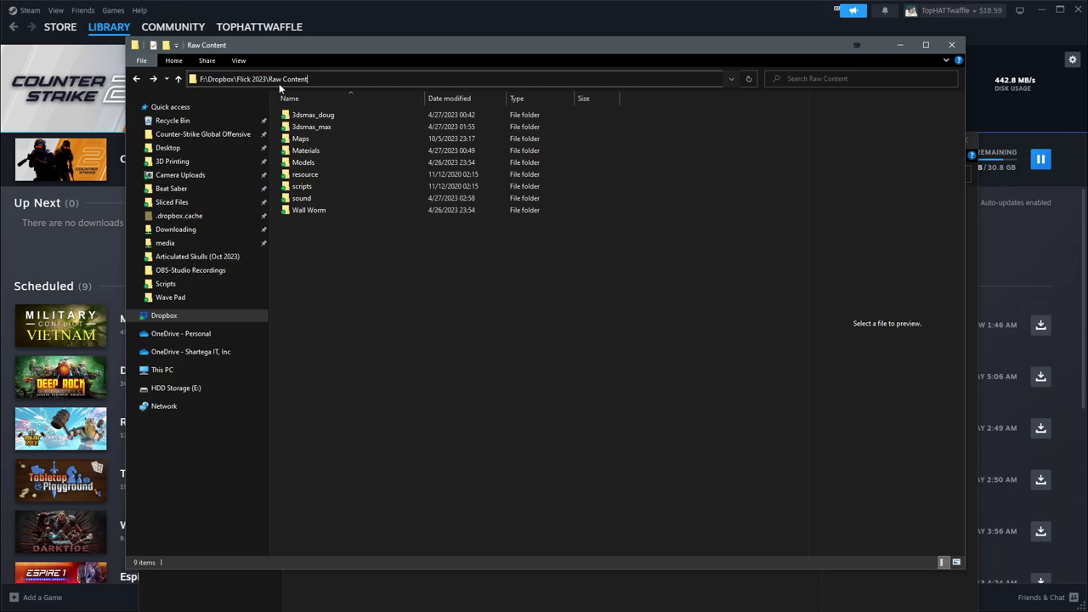
click(685, 589)
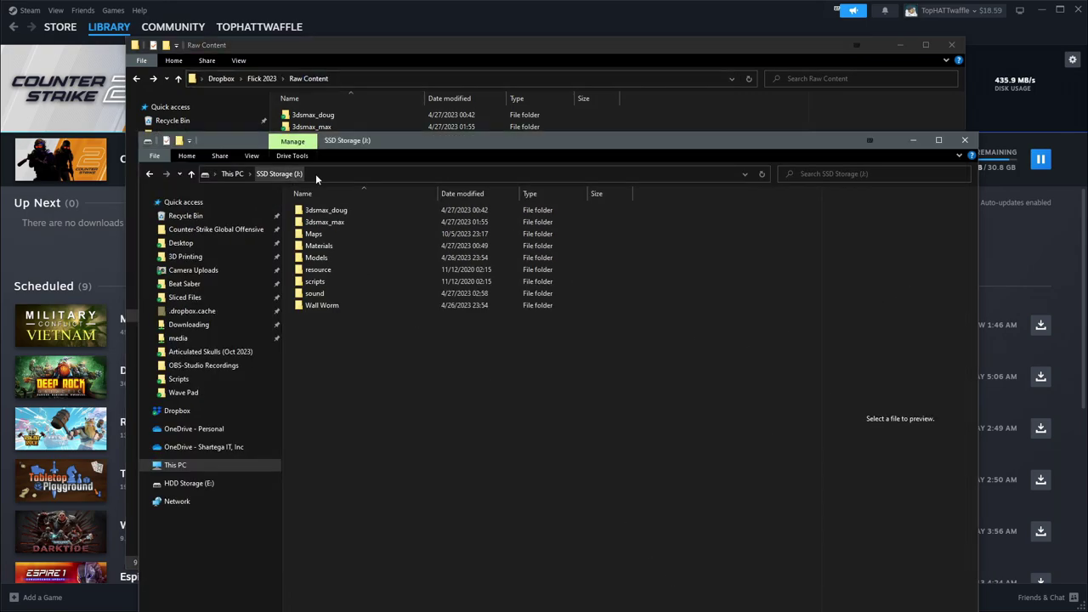
click(965, 139)
click(900, 44)
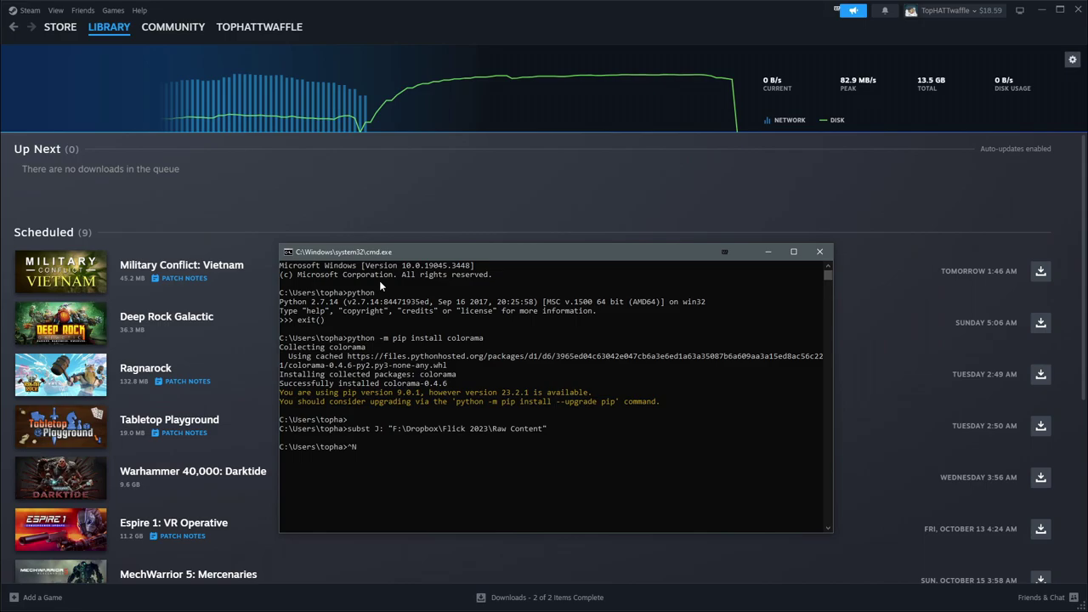
Step: Browse to the csgo folder inside the Counter-Strike Global Offensive installation in a new file window
key(super+e)
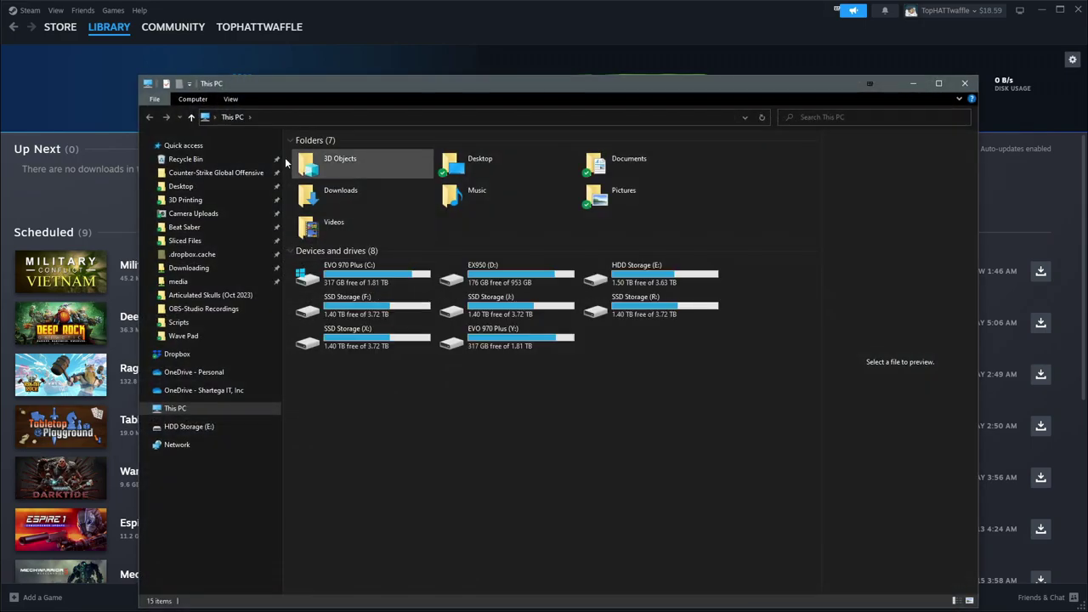
click(209, 172)
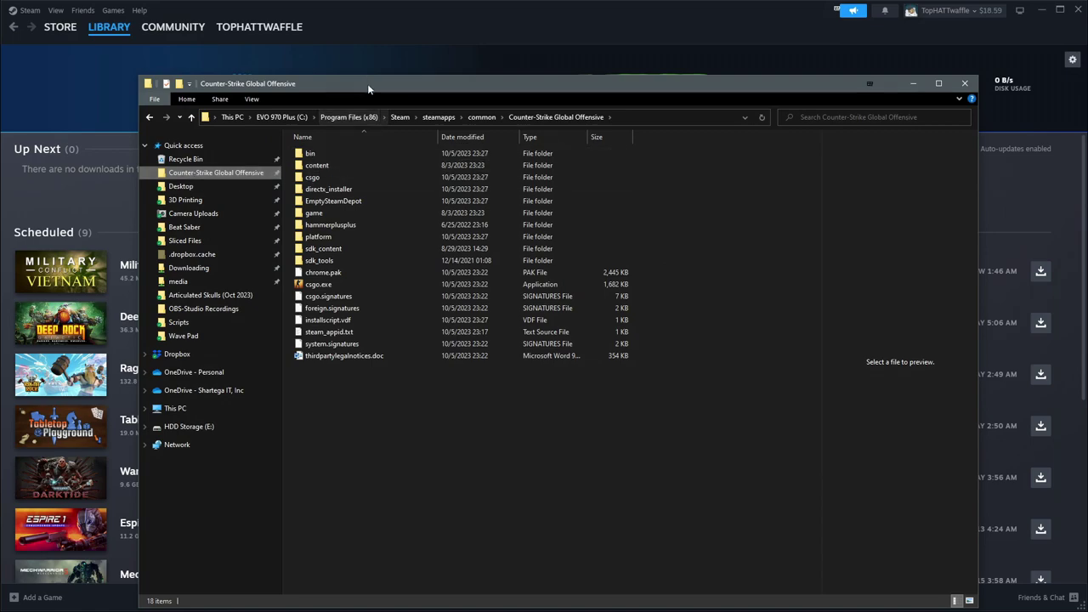
drag(367, 83, 346, 51)
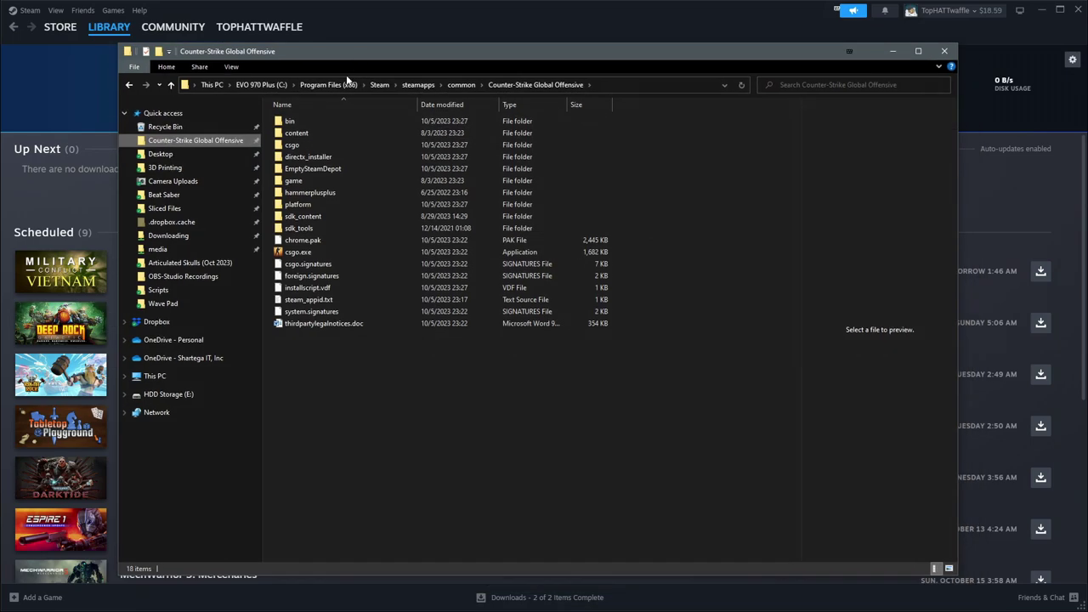
double_click(313, 147)
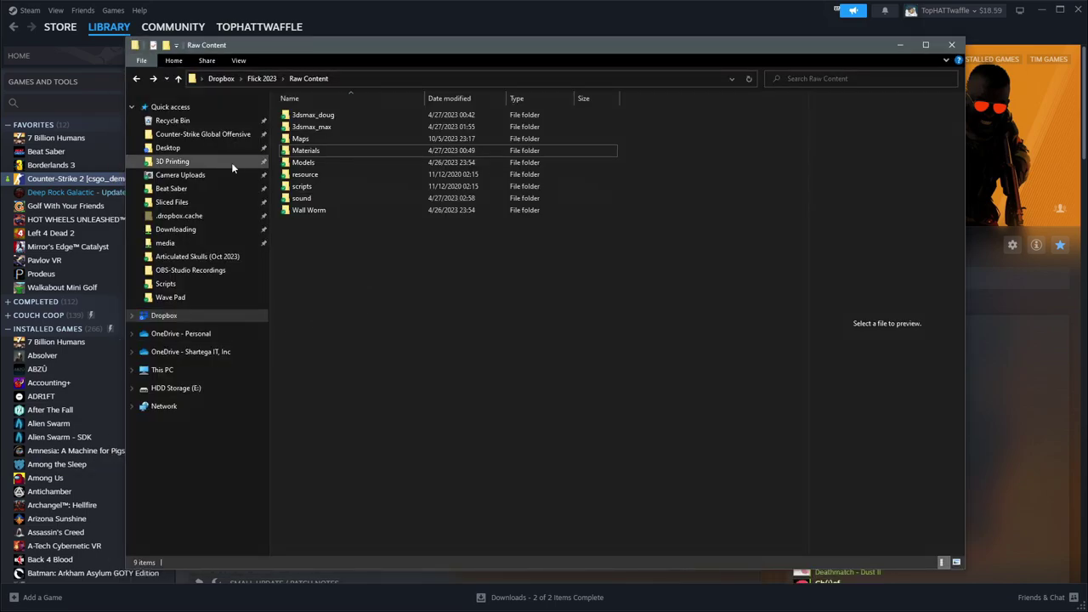
Step: Switch the Raw Content window to the Counter-Strike Global Offensive csgo folder and shift it to make room for another window
click(203, 133)
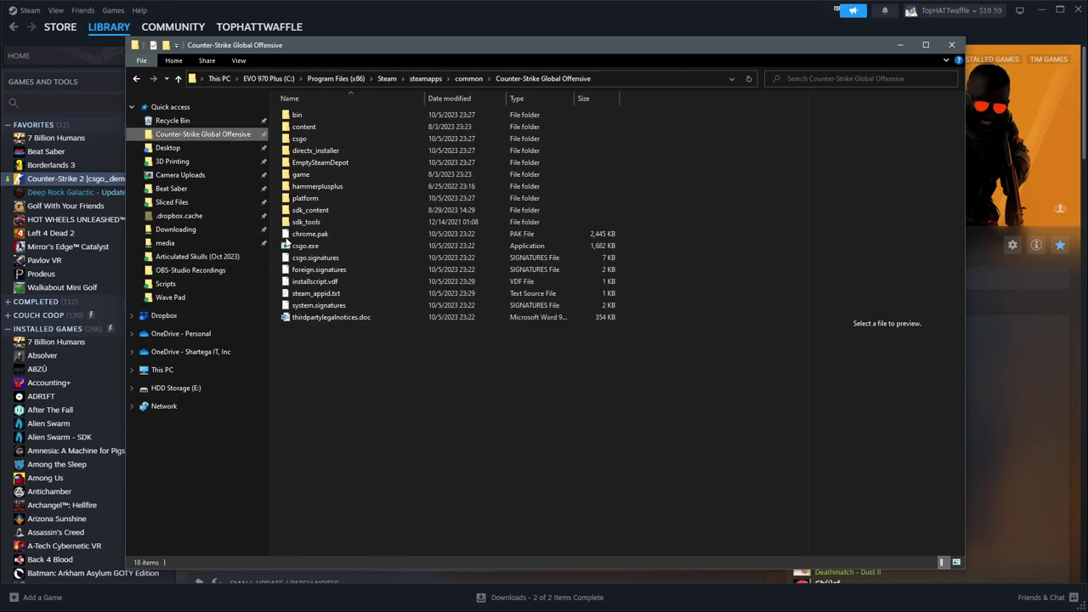
double_click(326, 141)
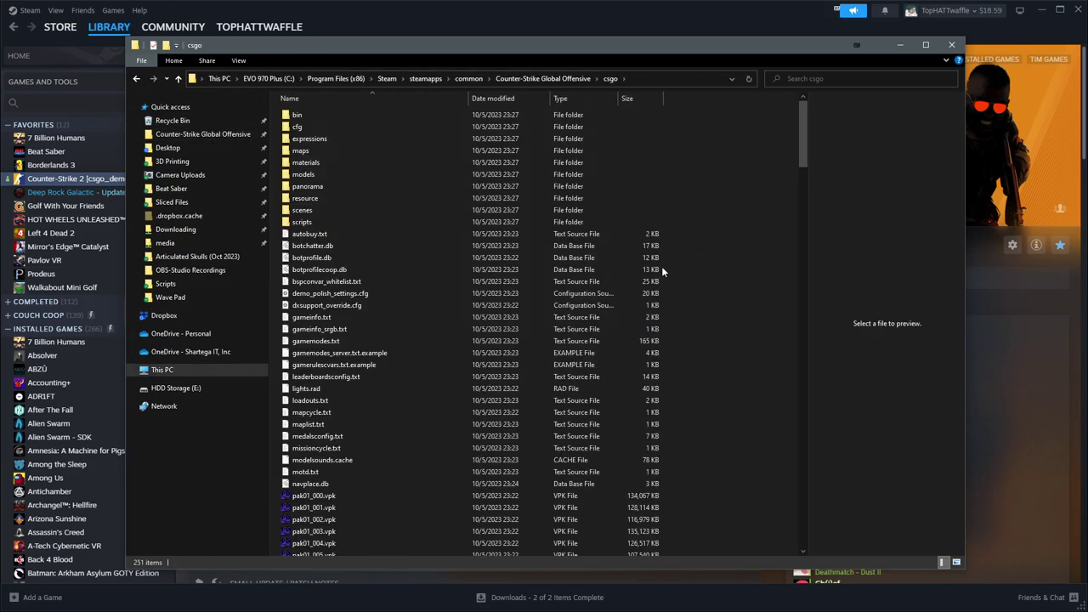
drag(491, 49, 439, 44)
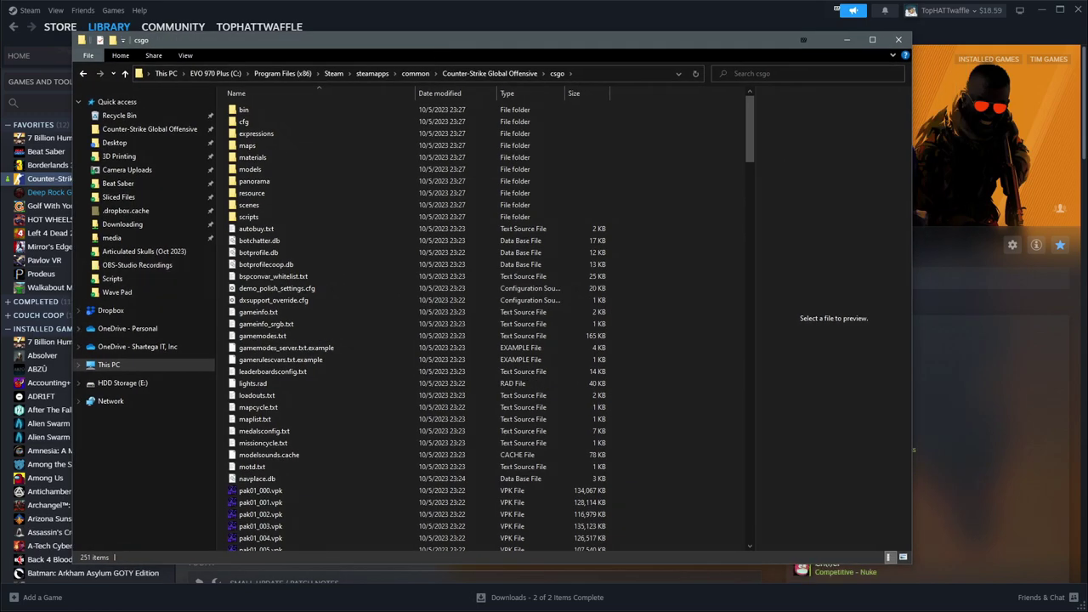
Step: Open rbf_n2.bsp from the BSP folder as a 7-Zip archive in # mode and enter the 2.zip inside it
drag(0, 77, 570, 82)
click(481, 155)
right_click(481, 153)
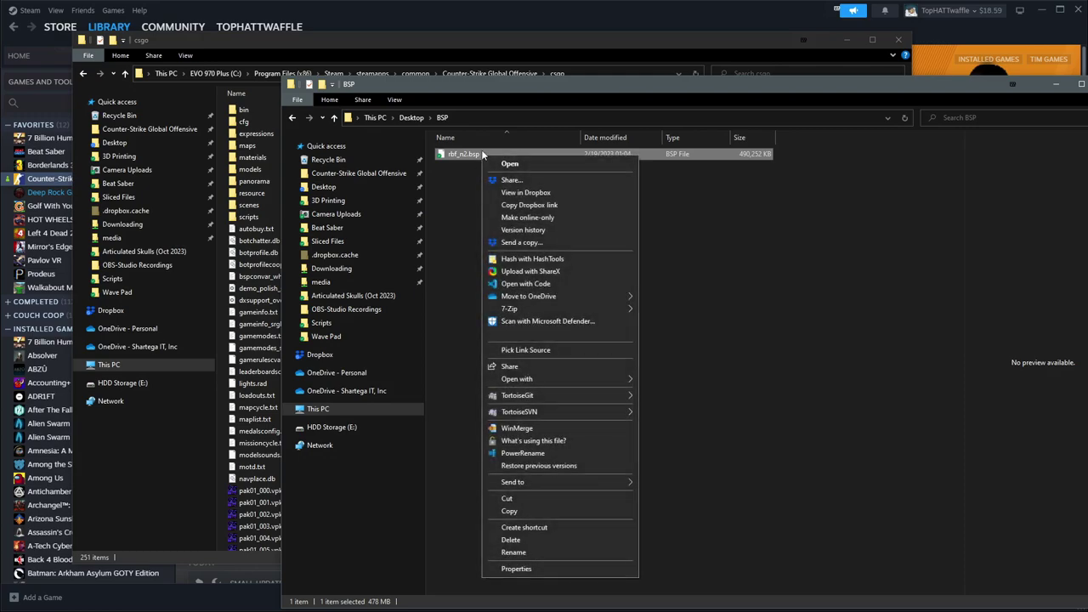
mouse_move(581, 311)
mouse_move(719, 327)
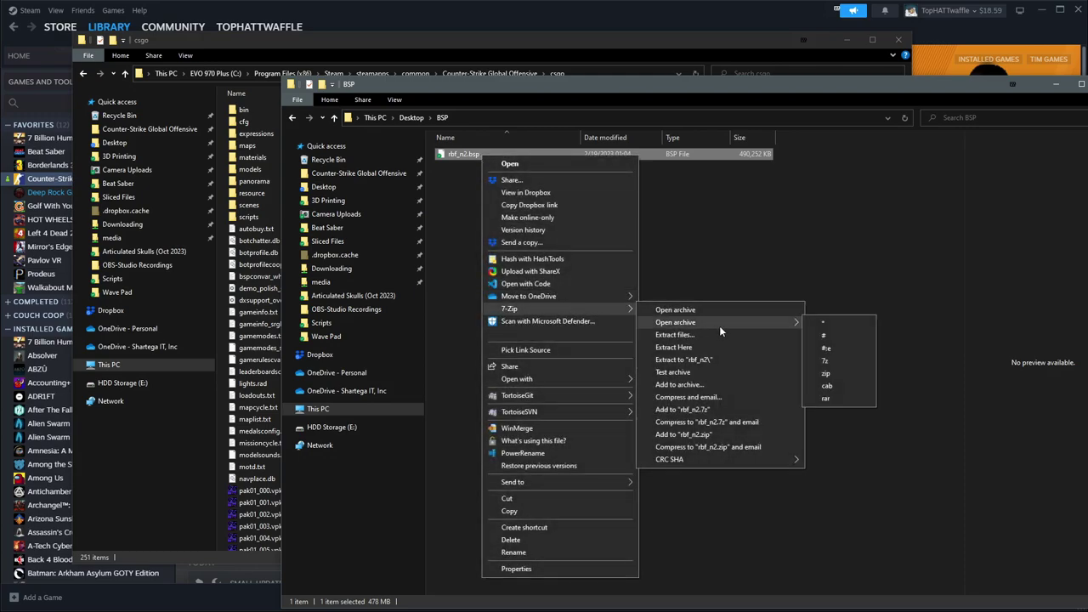
click(826, 335)
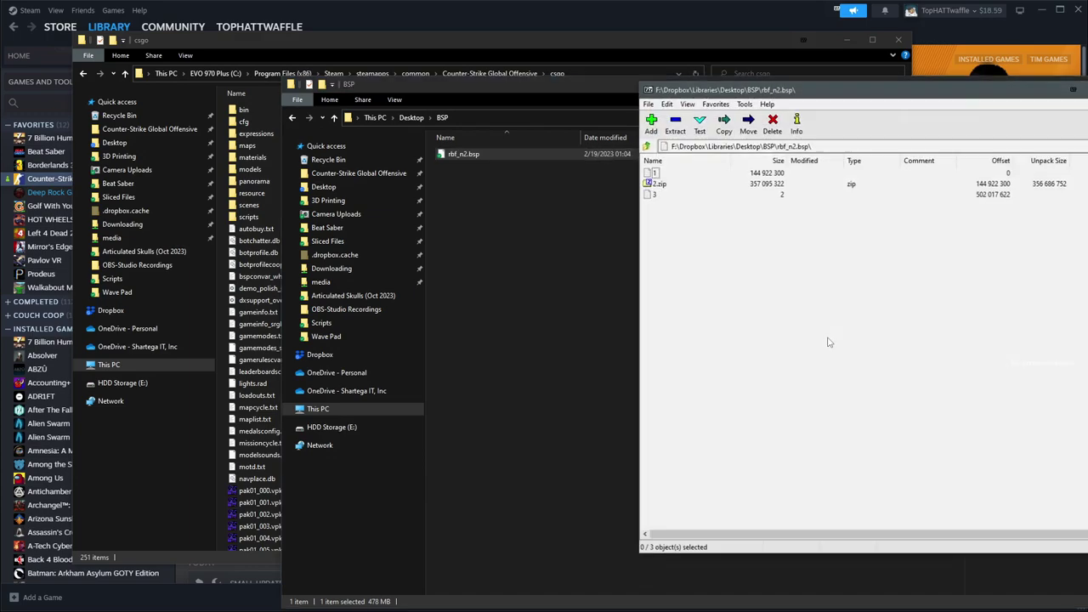
double_click(658, 184)
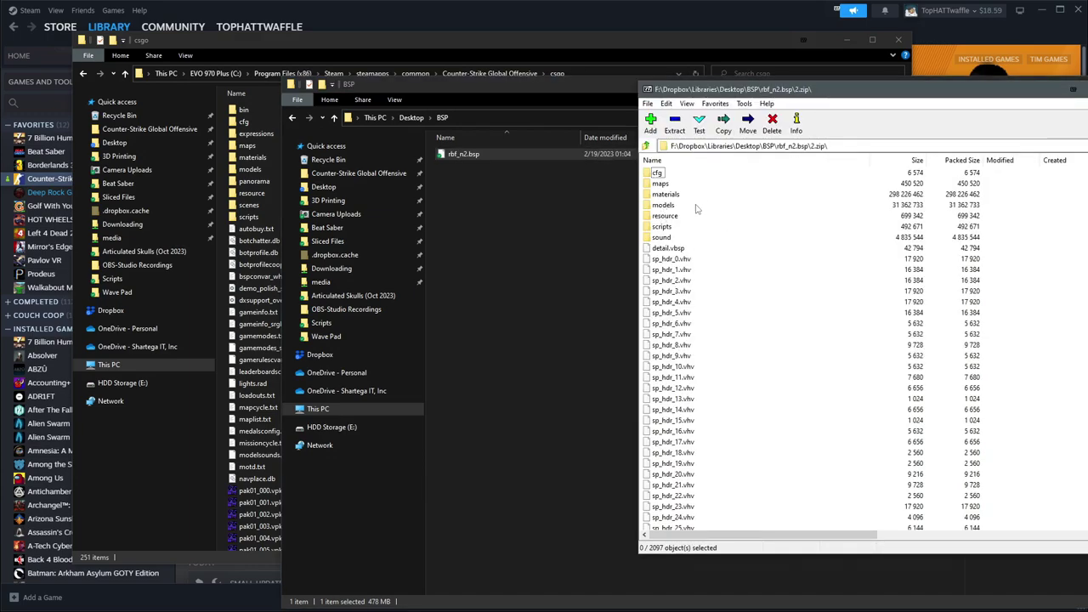
Step: Extract the materials and models folders from 2.zip into the csgo folder, and close the BSP folder window
drag(702, 186, 674, 207)
drag(713, 207, 649, 195)
drag(567, 94, 0, 367)
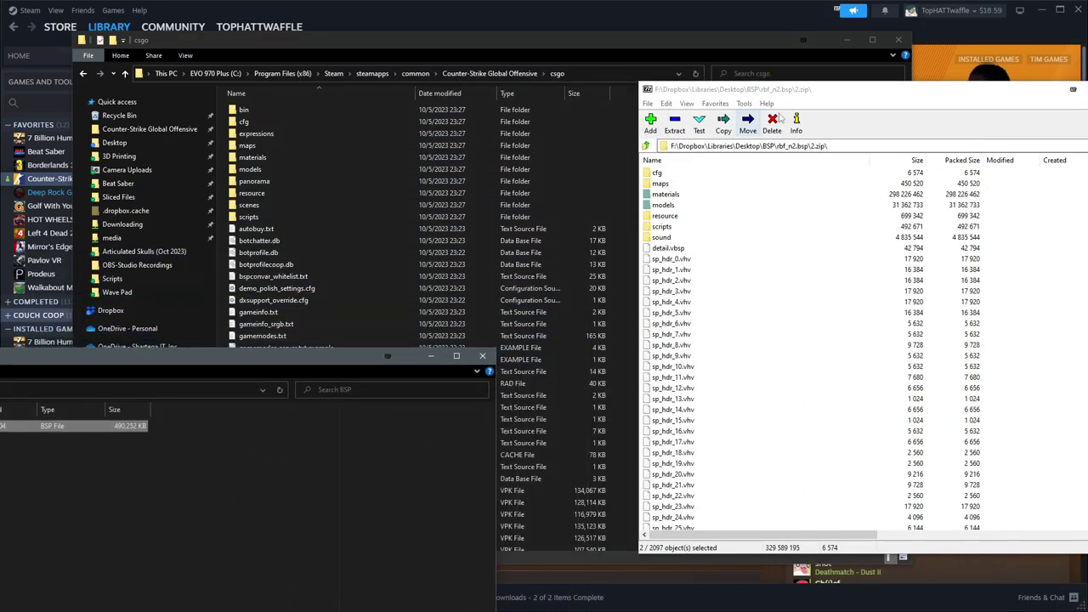
drag(741, 90, 933, 77)
drag(882, 194, 676, 223)
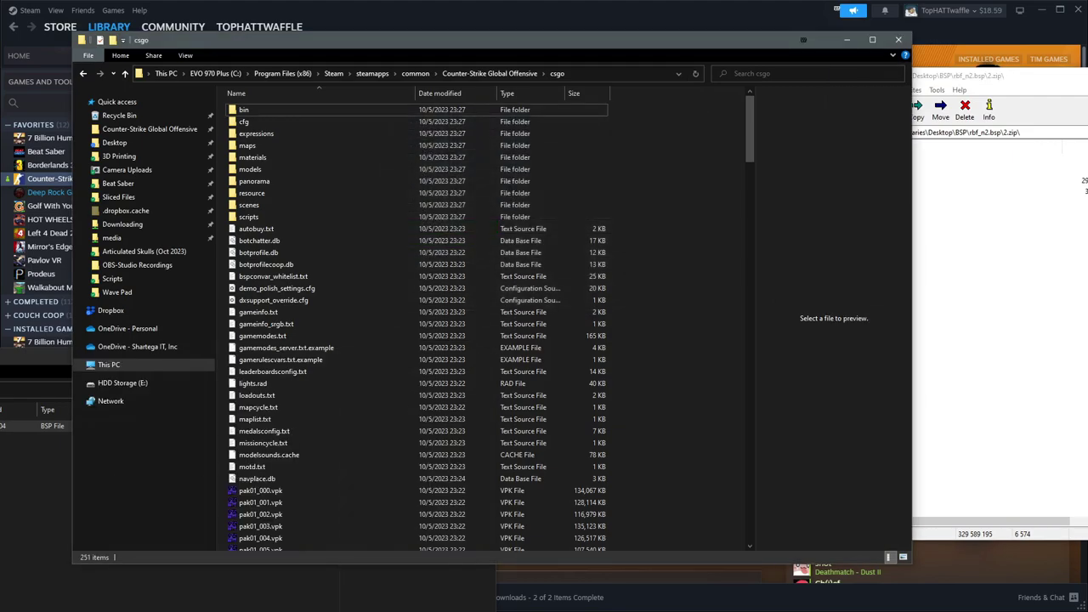
click(161, 483)
click(478, 353)
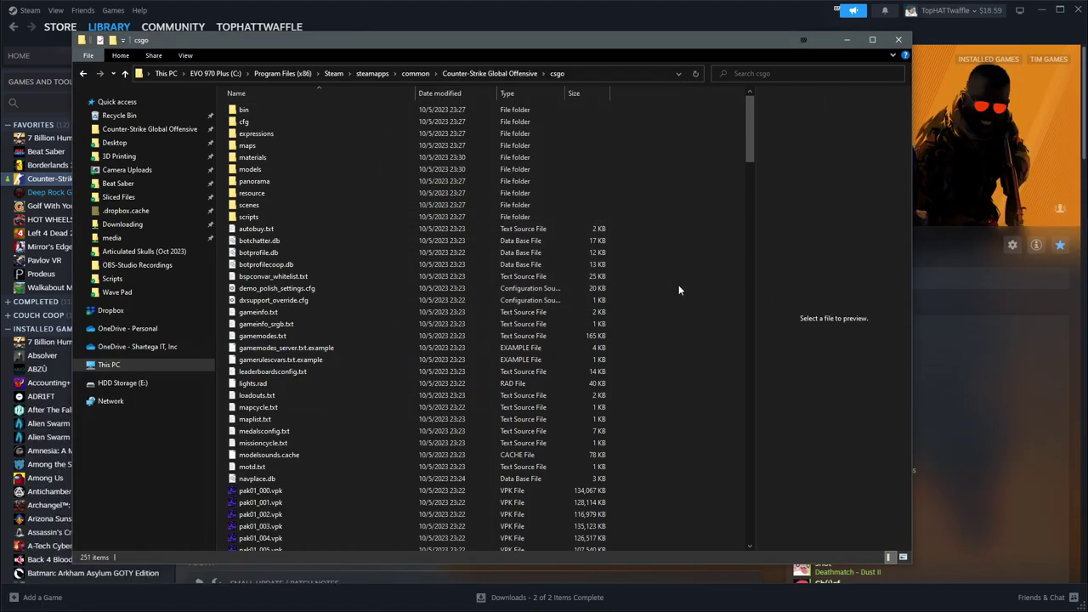
Step: Open the Content folder of Dropbox's Flick 2023 in a new file window and place it beside the csgo window
key(ctrl+n)
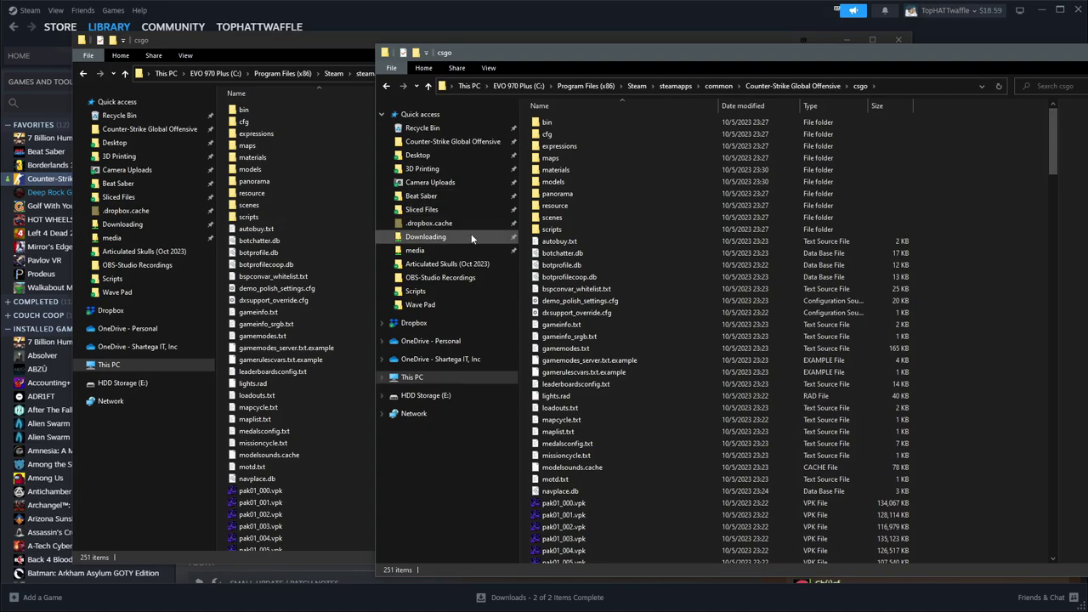
click(414, 323)
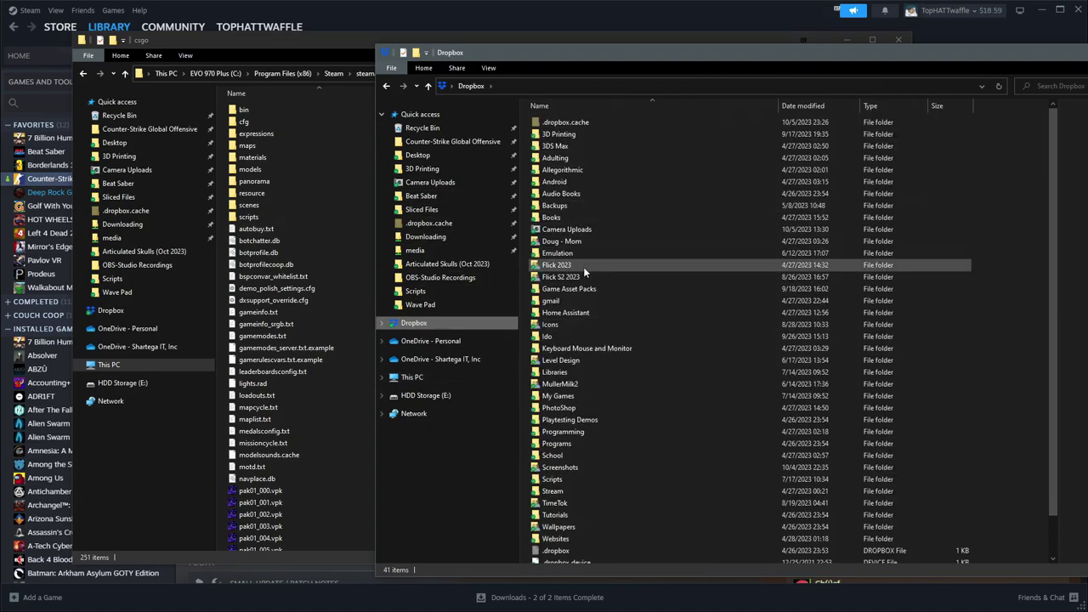
double_click(583, 265)
double_click(561, 134)
drag(606, 54, 827, 52)
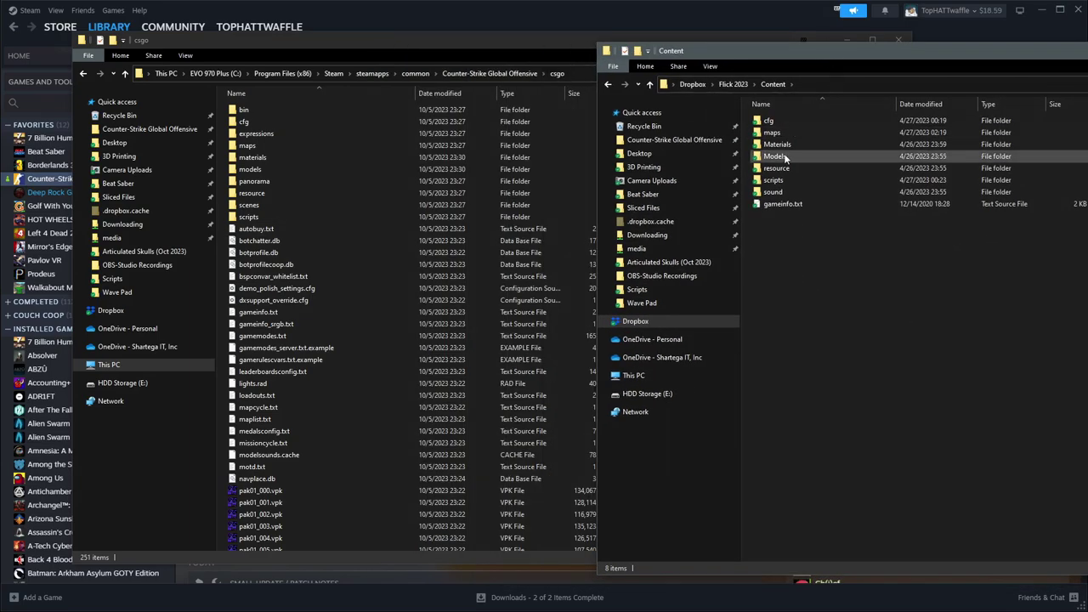
Step: Look inside Materials, copy the Materials and Models folders from Content into the csgo folder, and close the Content window
double_click(776, 145)
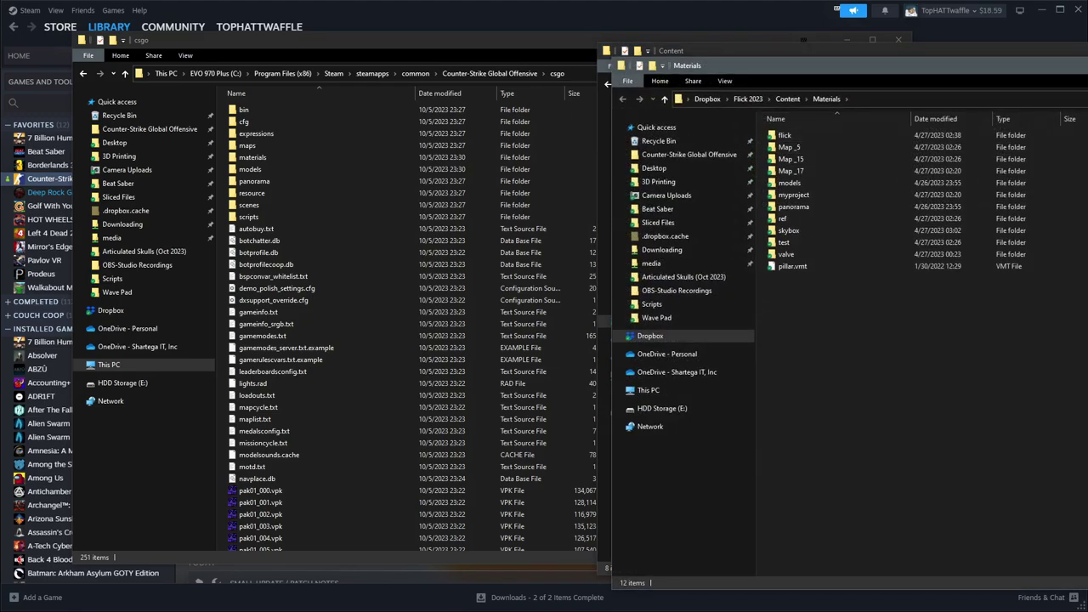
key(ctrl+w)
ctrl+click(775, 156)
drag(795, 54, 1007, 57)
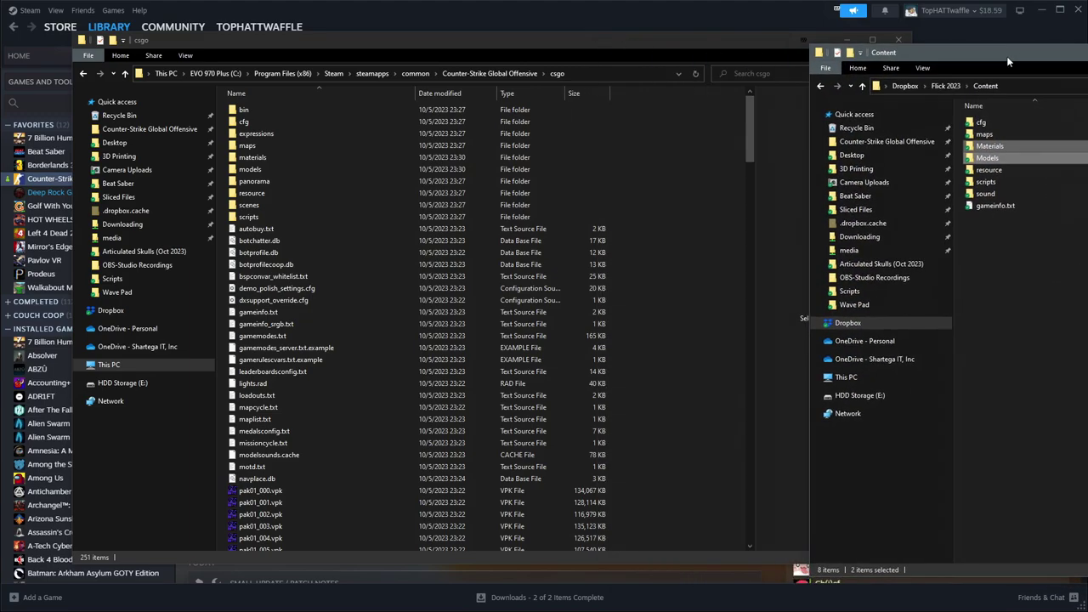
drag(987, 147, 698, 186)
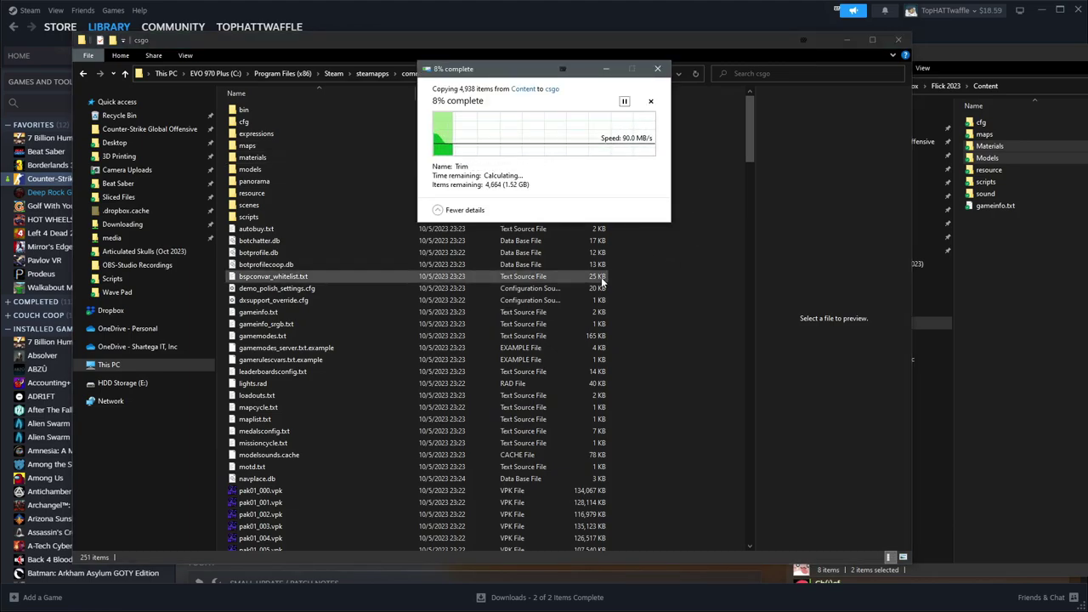
key(ctrl+w)
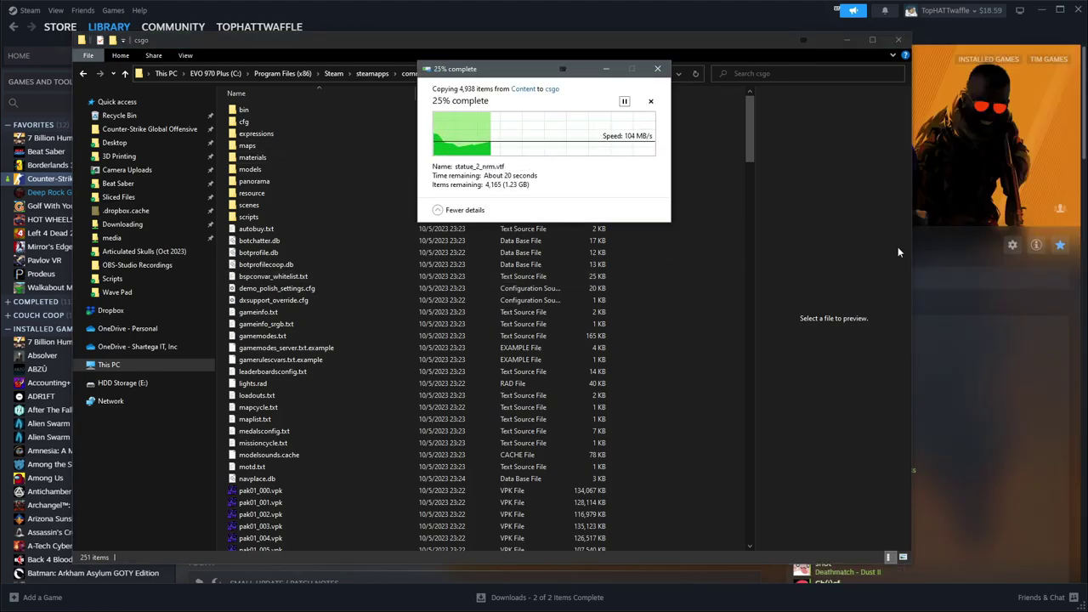
Step: Minimize the csgo window and launch Counter-Strike 2 from the Steam library with the Counter-Strike 2 Workshop Tools option
click(846, 40)
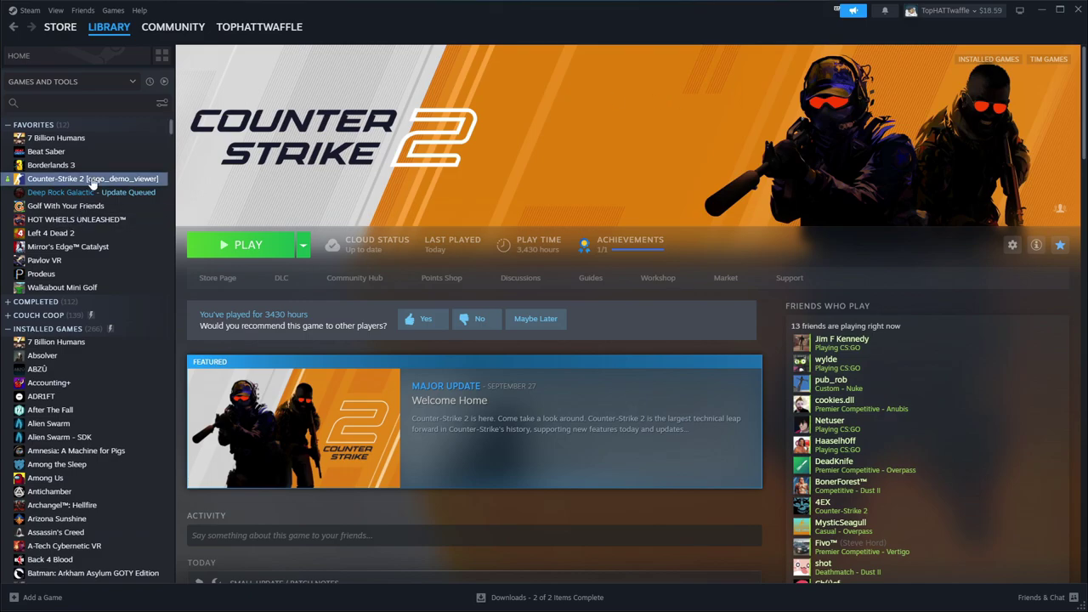
double_click(93, 179)
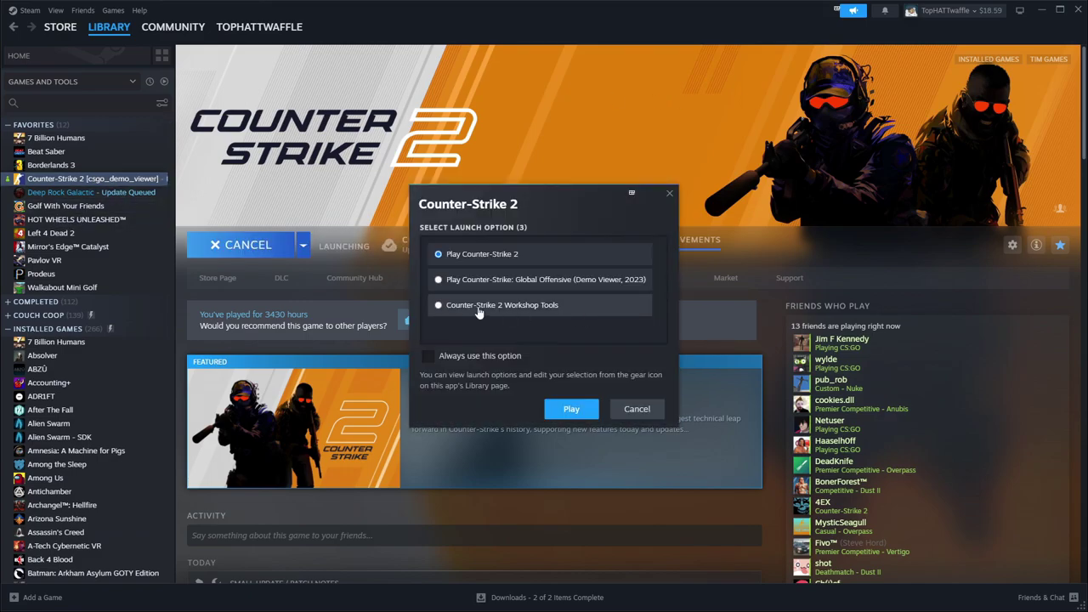
click(566, 407)
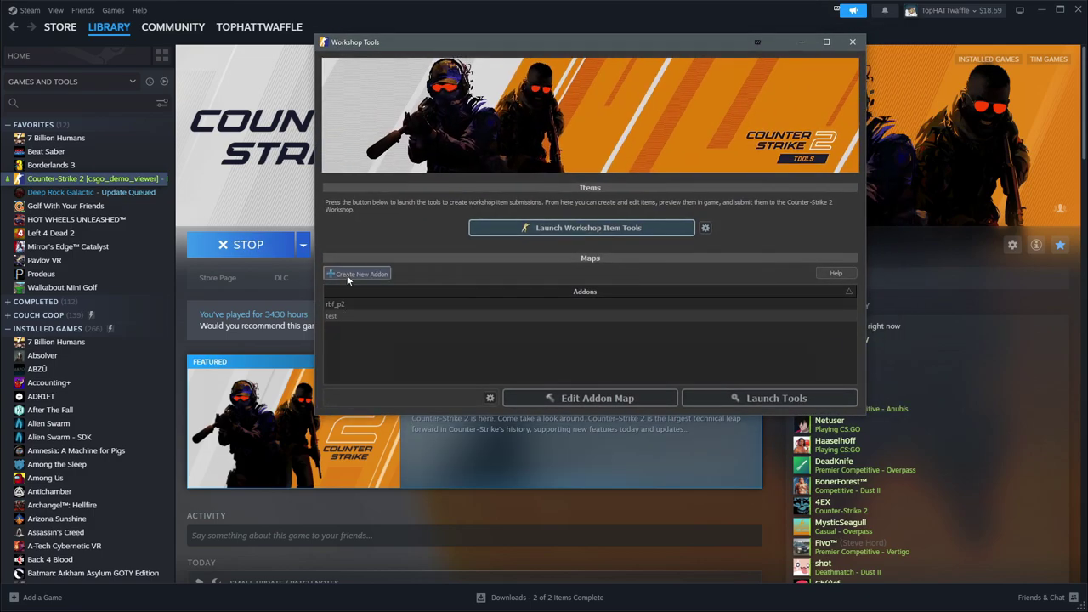
Step: Create a new addon named rbf_n2 in Workshop Tools
click(348, 275)
text(rbf_)
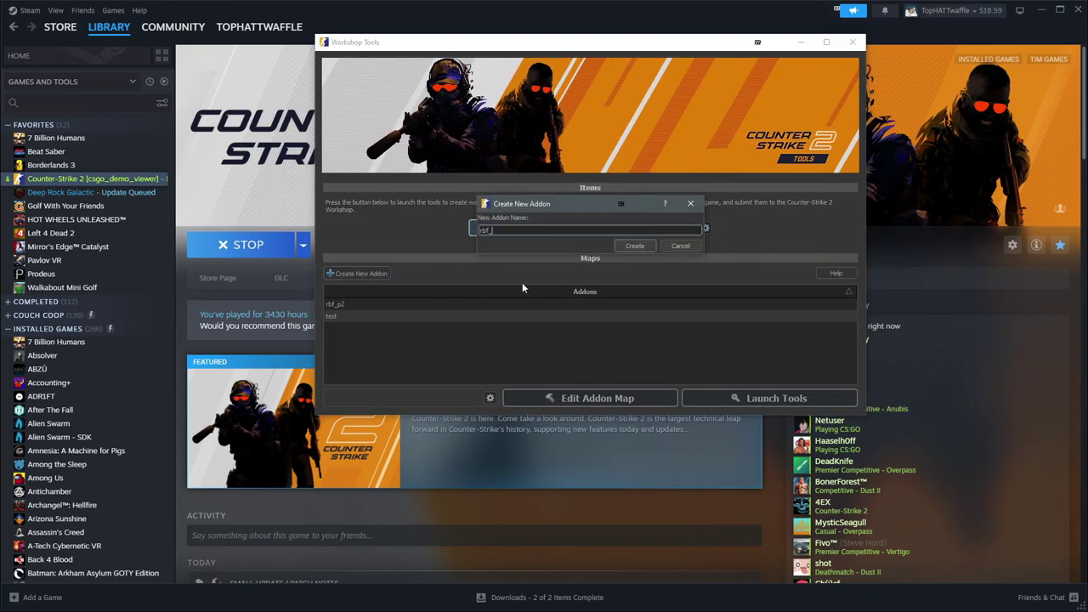
text(n2)
click(642, 249)
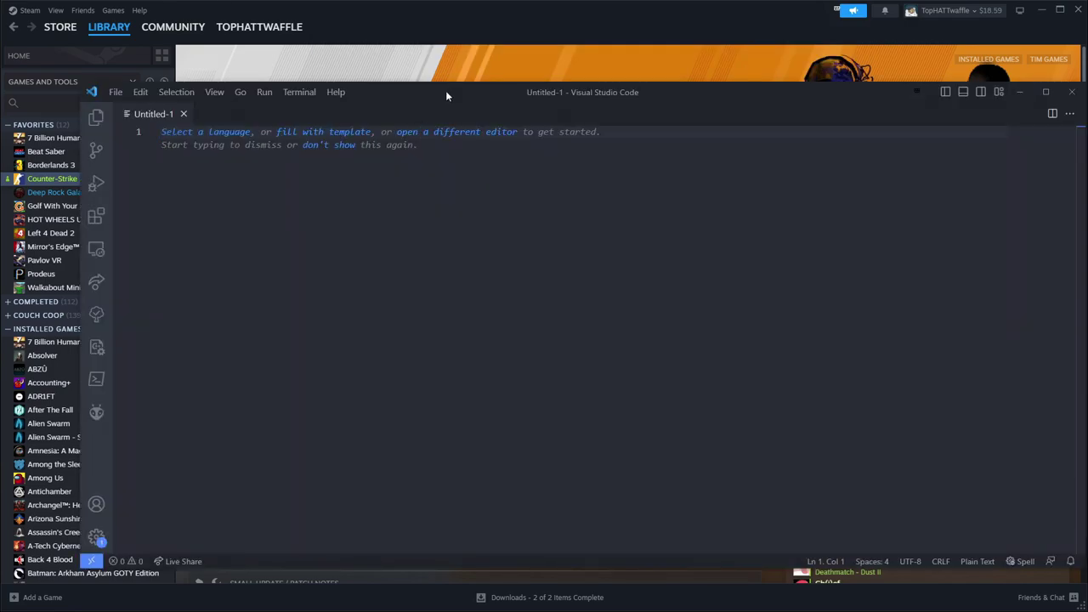
Step: In Visual Studio Code's untitled file, enter python import_map_community.py <s1gameinfopath> <s1contentpath> <s2gameinfopath> <s2addon> <mapname> -usebsp
drag(445, 95, 420, 89)
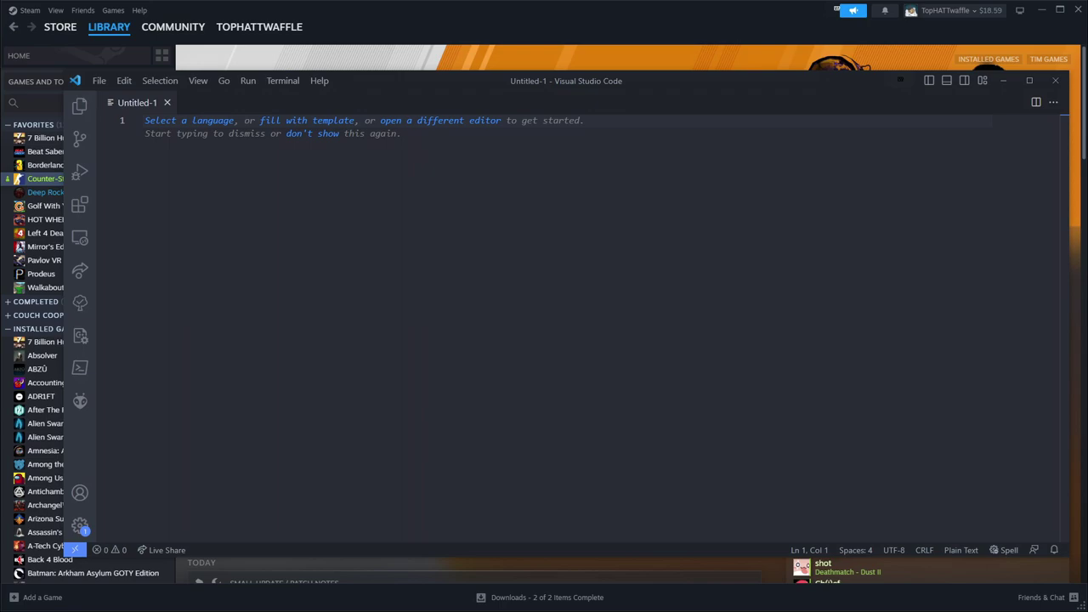
text(python import_map_community.py <s1gameinfopath> <s1contentpath> <s2gameinfopath> <s2addon> <mapname> -usebsp)
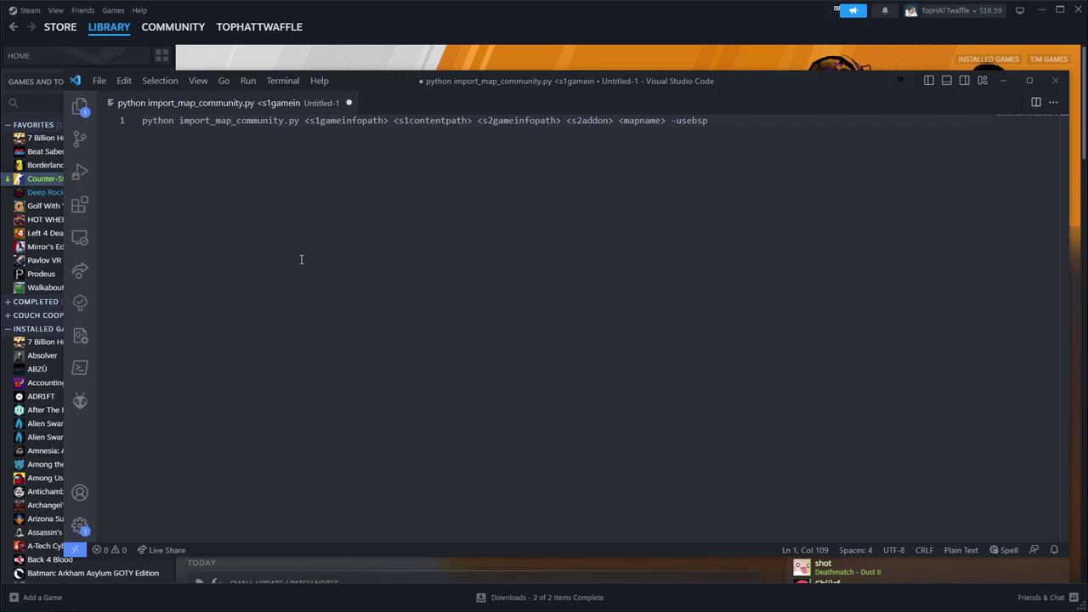
drag(307, 123, 672, 121)
click(615, 218)
Step: Copy the csgo folder's path from File Explorer and put it in quotes in place of <s1gameinfopath> in the Visual Studio Code command
key(alt+Tab)
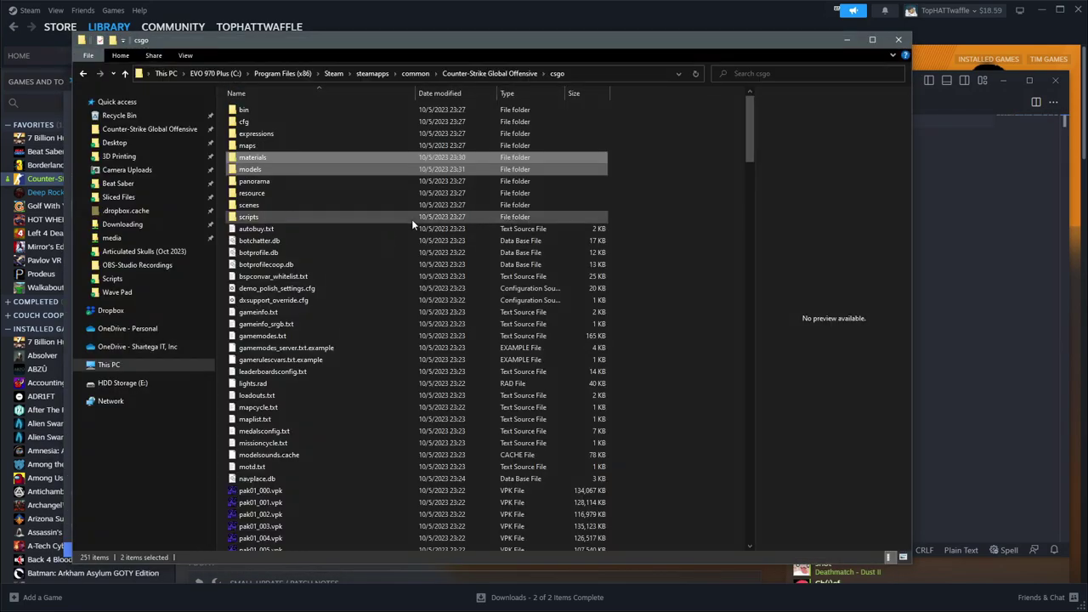
click(591, 74)
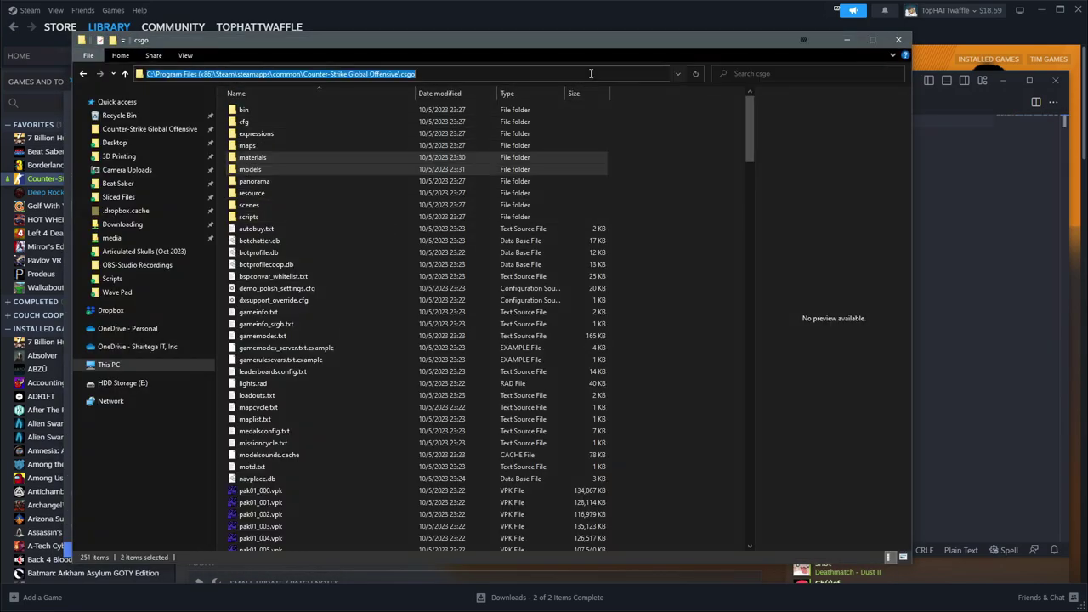
click(657, 225)
click(438, 75)
key(ctrl+c)
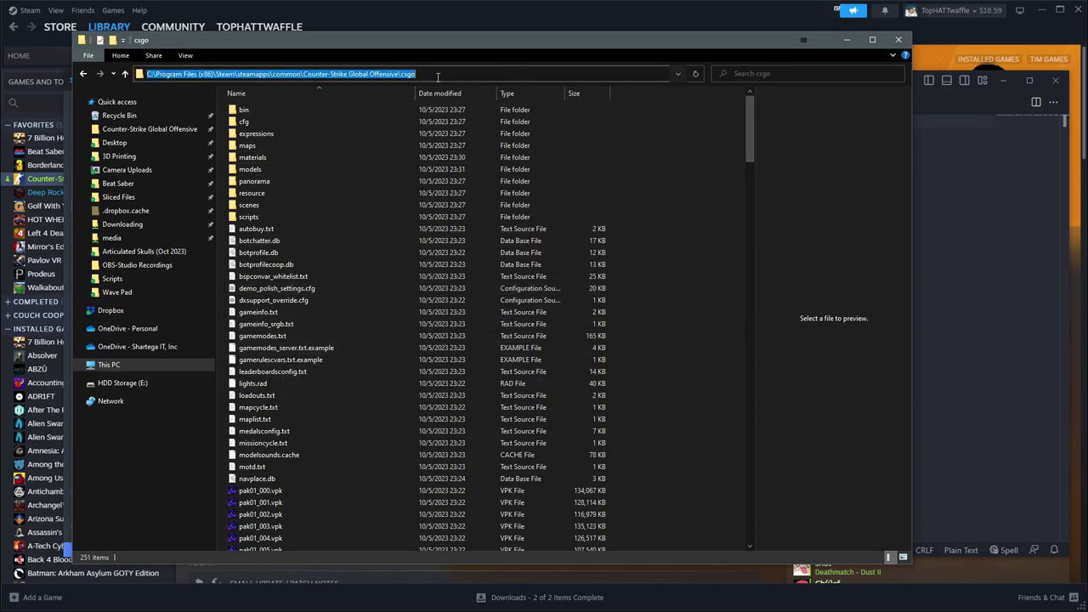
click(656, 210)
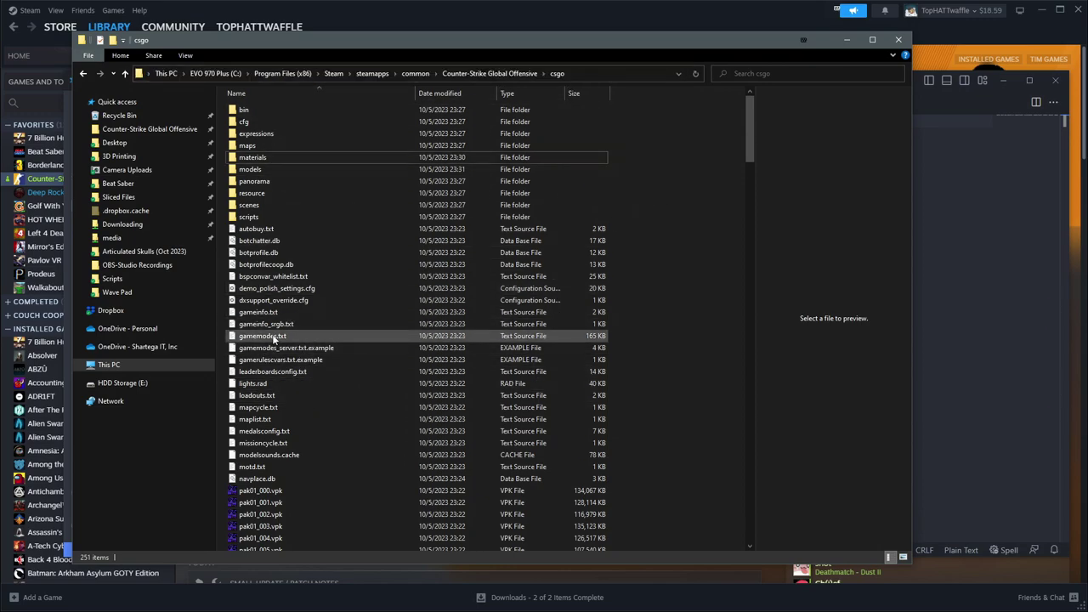
key(alt+Tab)
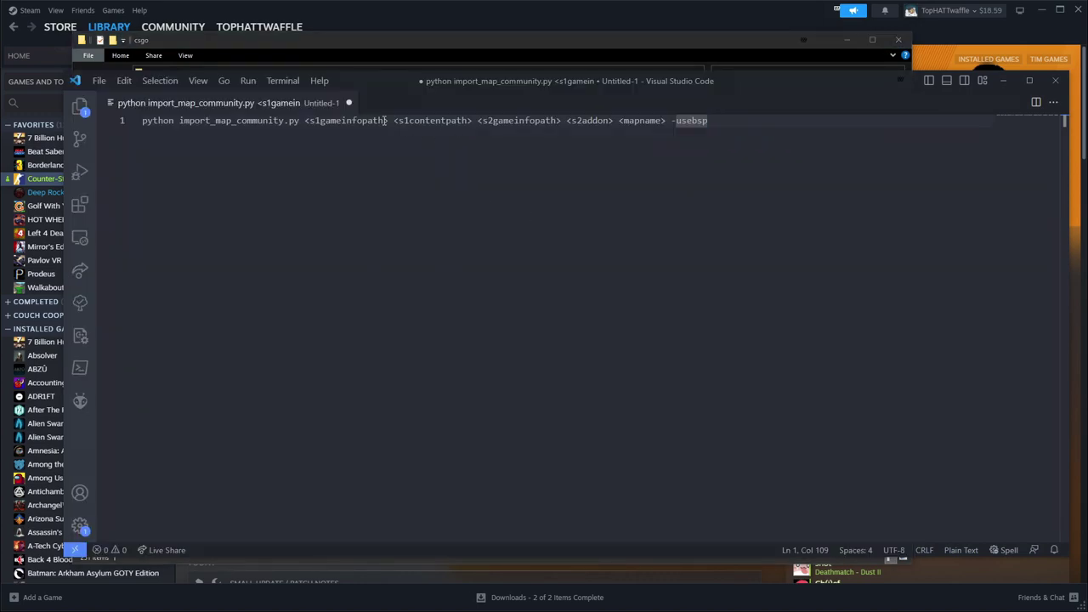
drag(388, 120, 305, 121)
text(")
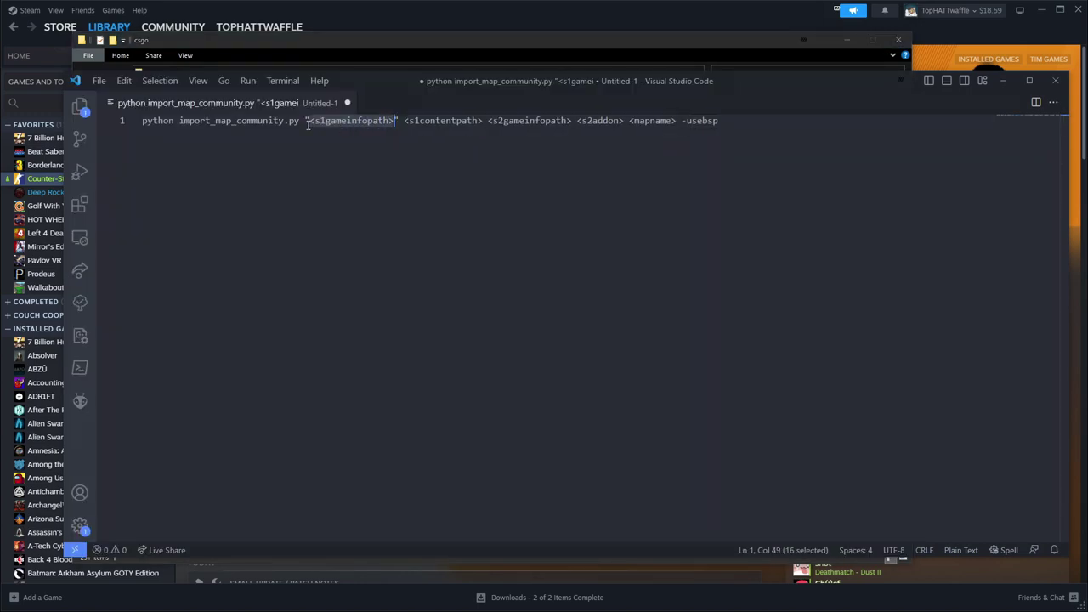
key(ctrl+v)
Step: Check the SSD Storage drive's path in a new File Explorer window and replace <s1contentpath> in the command with "J:"
drag(750, 120, 830, 119)
click(718, 51)
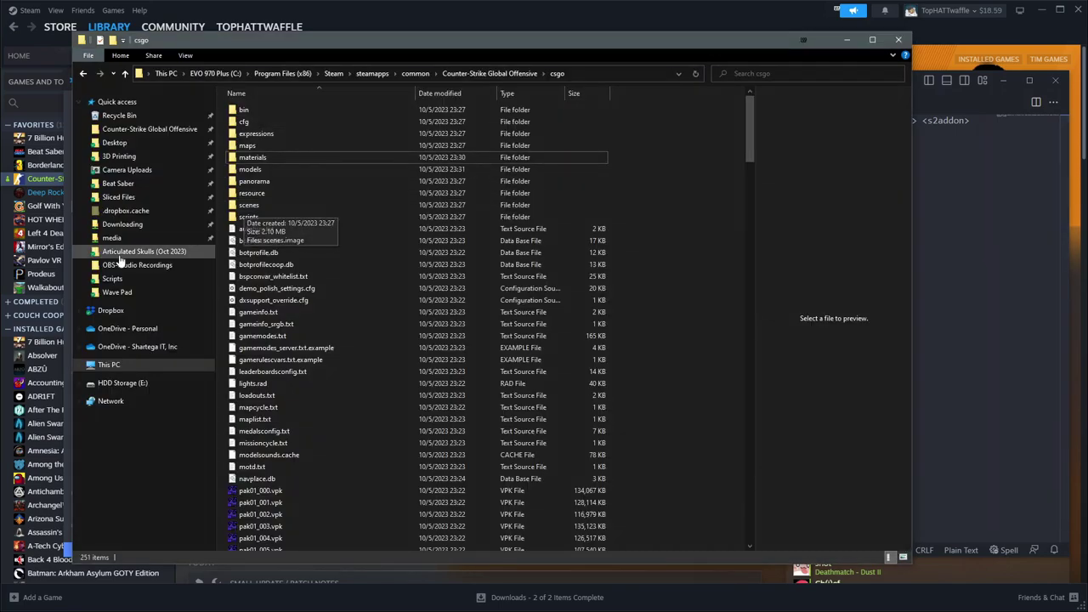
key(ctrl+n)
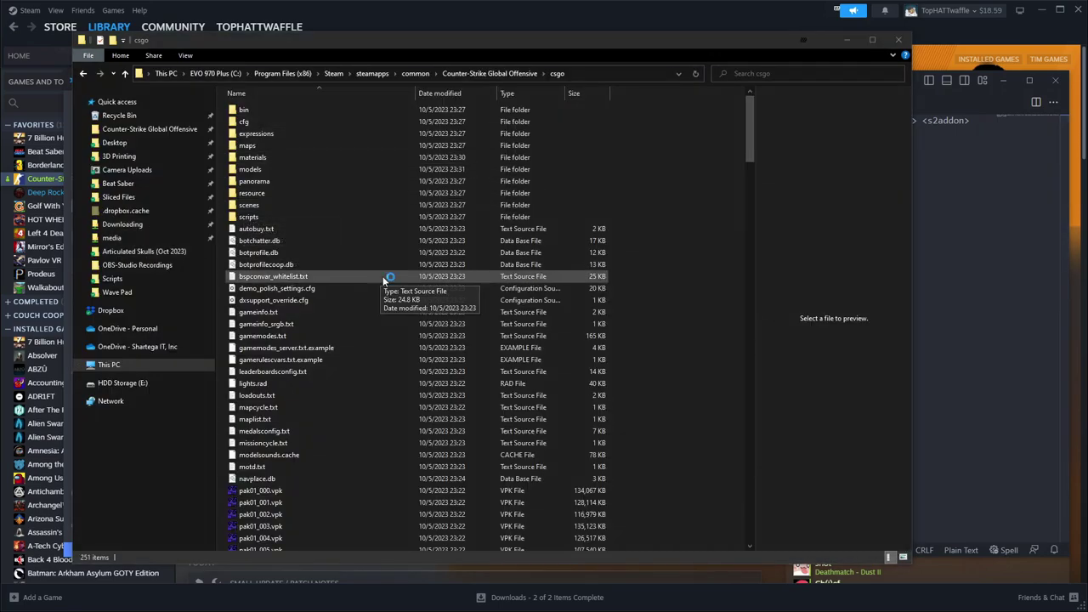
click(123, 379)
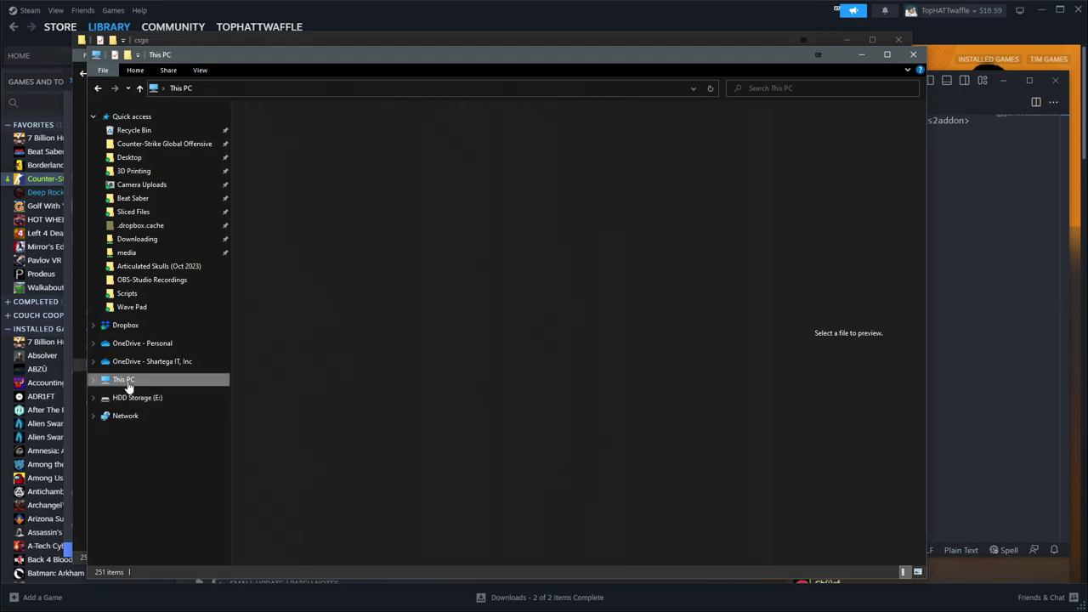
double_click(435, 280)
click(320, 88)
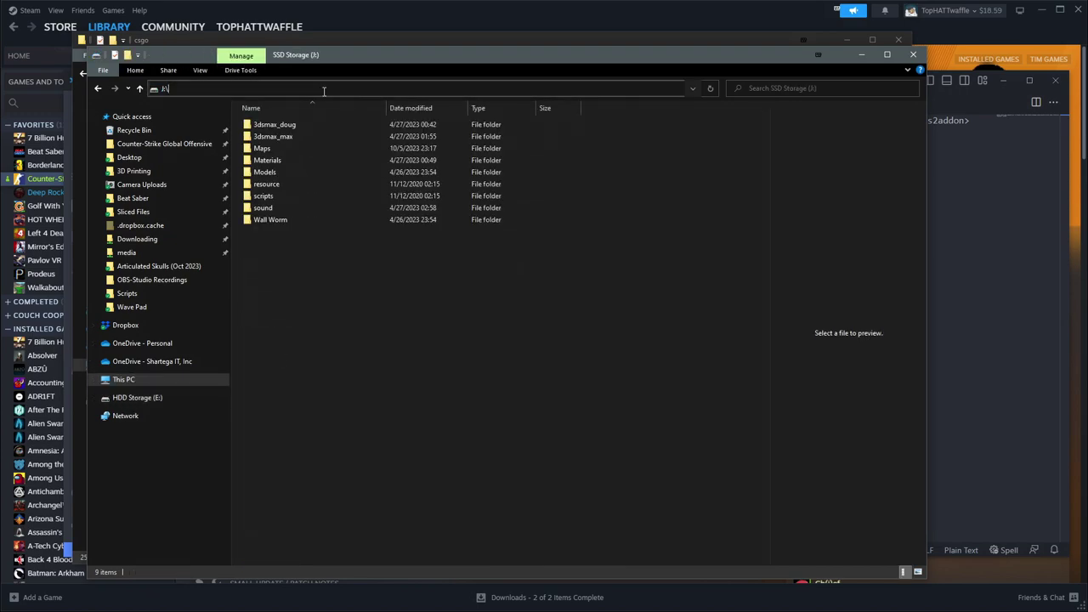
click(979, 243)
drag(750, 121, 831, 121)
text(")
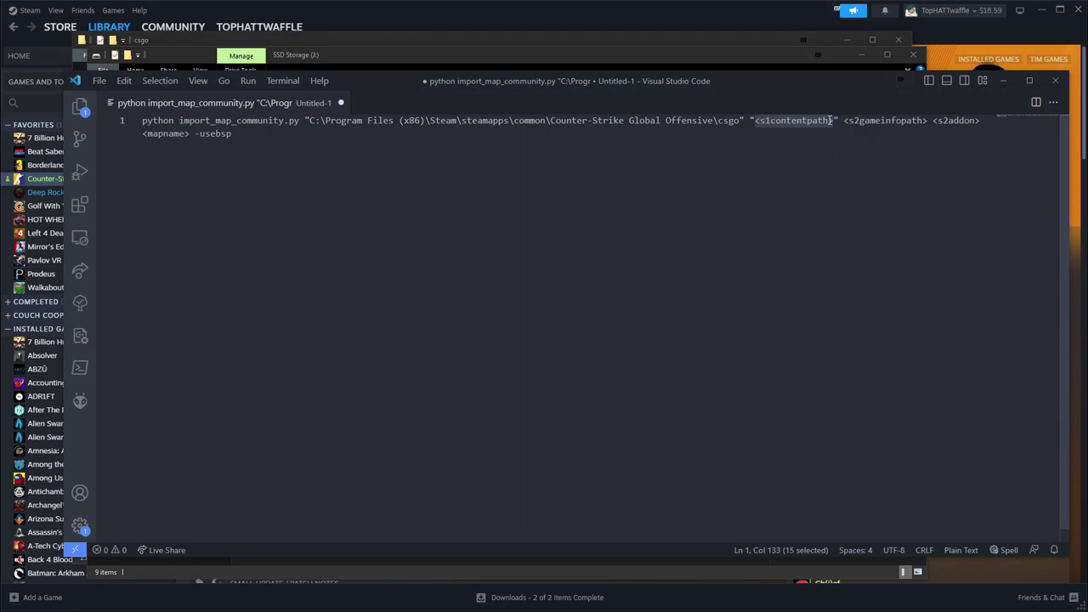
text(J:)
Step: Browse to Counter-Strike Global Offensive\game\csgo in File Explorer, and replace <s2gameinfopath> in the command with that folder's full path in quotes
click(808, 121)
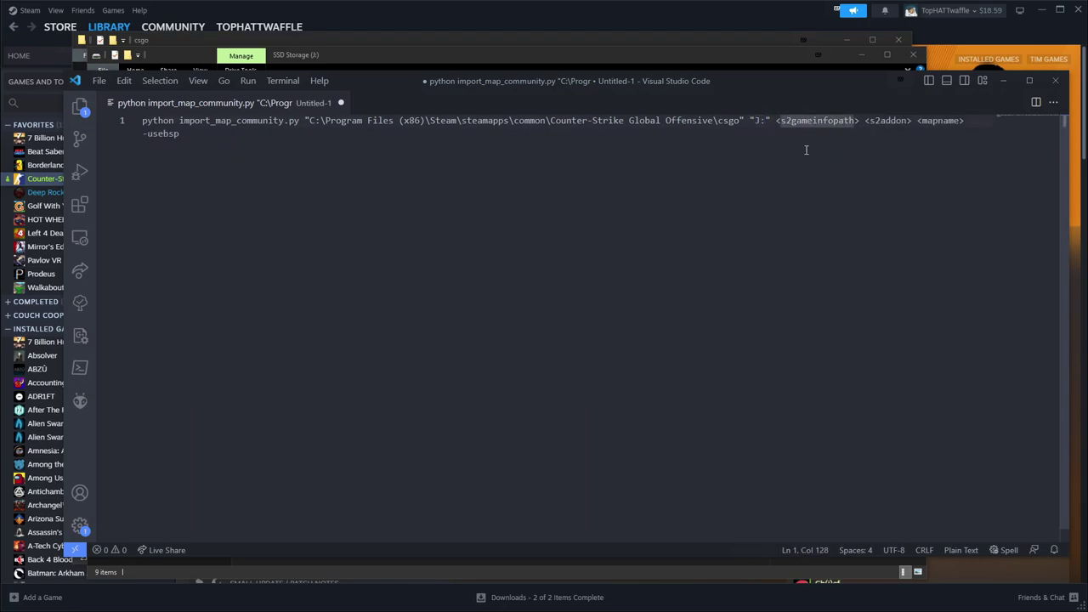
click(452, 39)
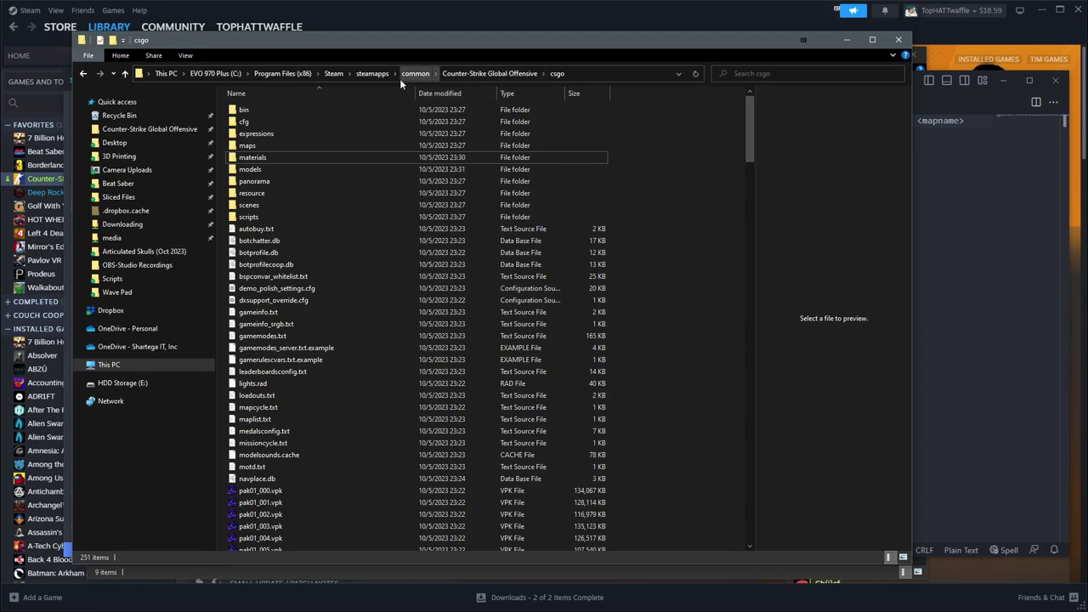
click(469, 74)
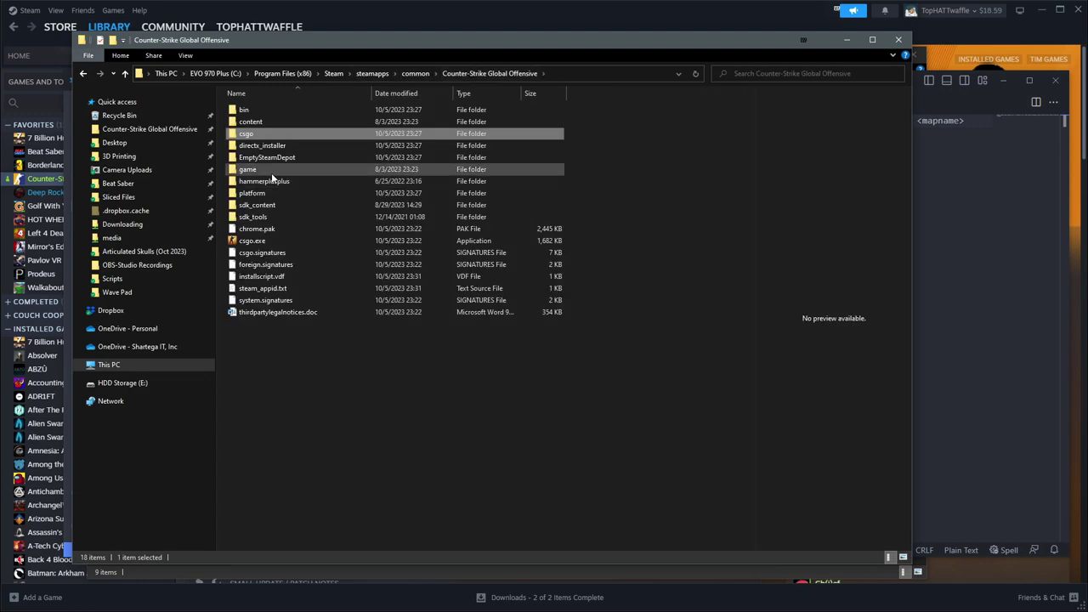
double_click(272, 172)
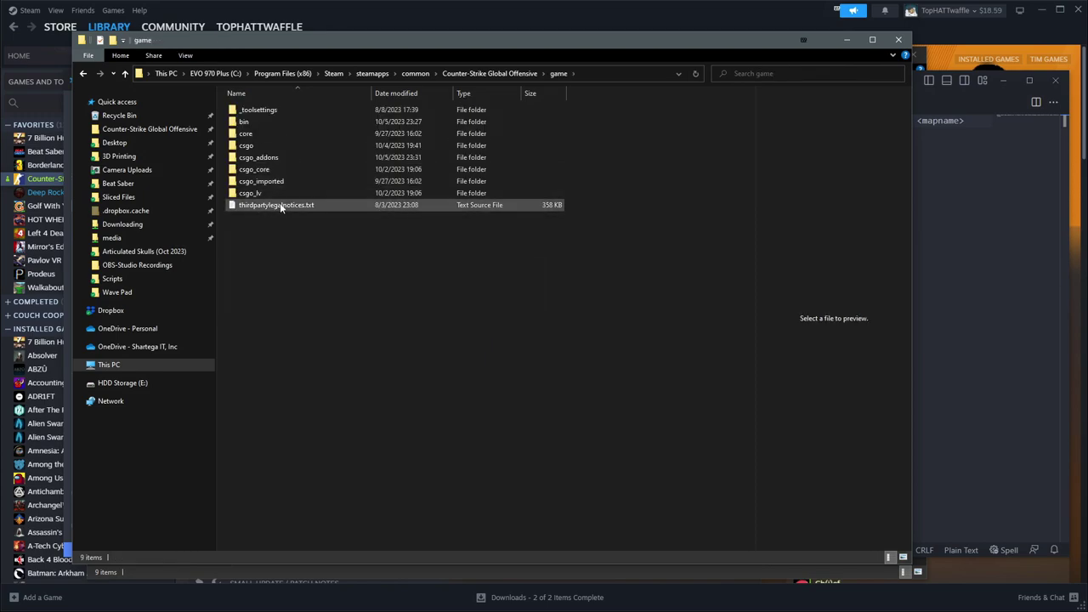
double_click(275, 148)
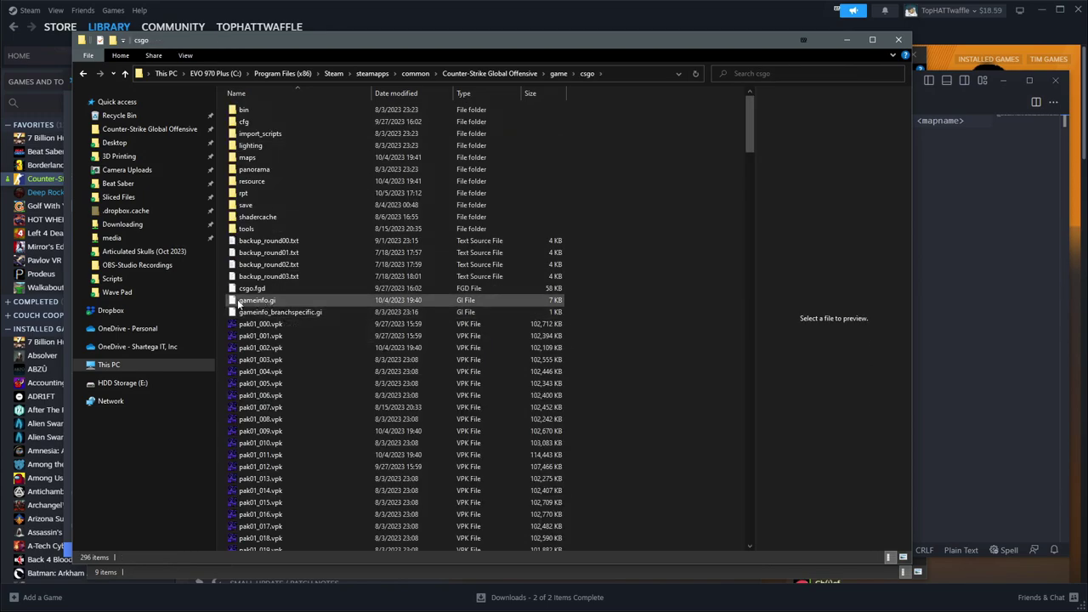
click(637, 74)
click(990, 260)
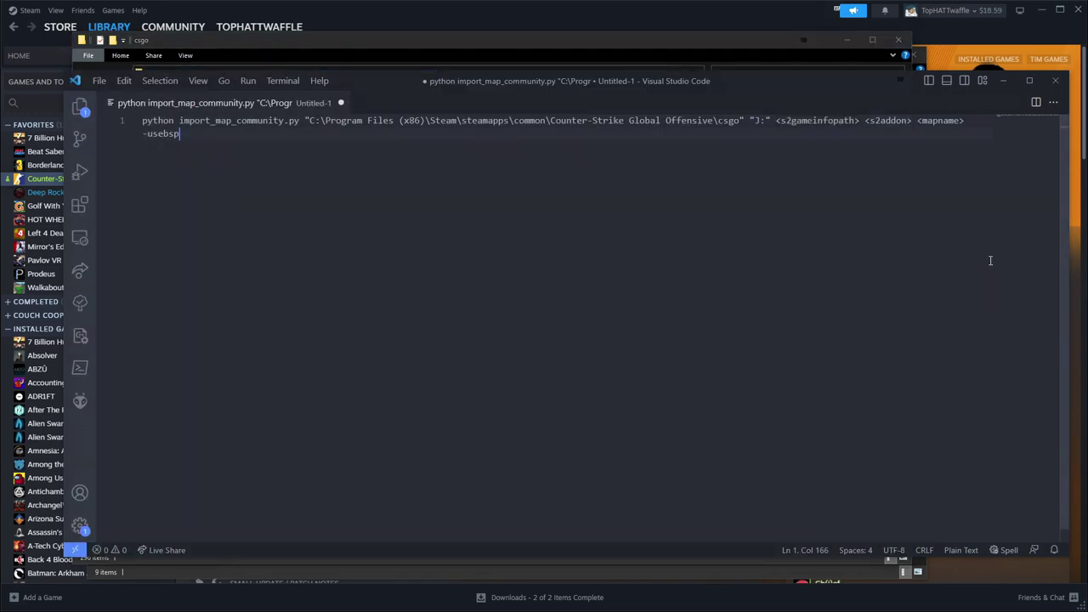
drag(860, 122, 775, 122)
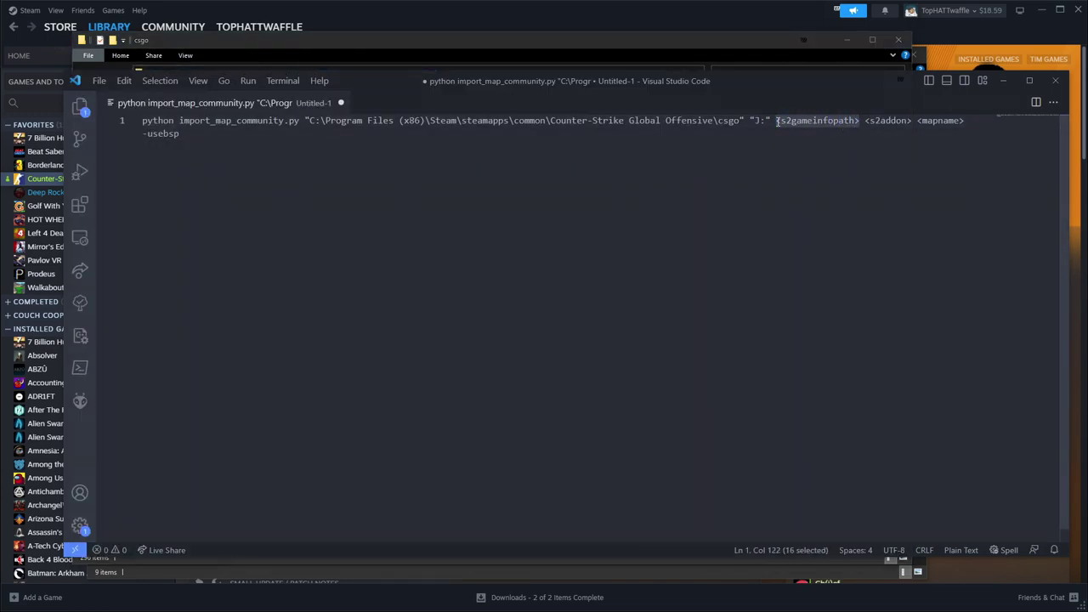
text("C:\Program Files (x86)\Steam\steamapps\common\Counter-Strike Global Offensive\game\csgo")
Step: Replace both the <s2addon> and <mapname> placeholders with rbf_n2, keep the -usebsp option, and select the whole command
drag(493, 134, 562, 135)
text(rbf_n2)
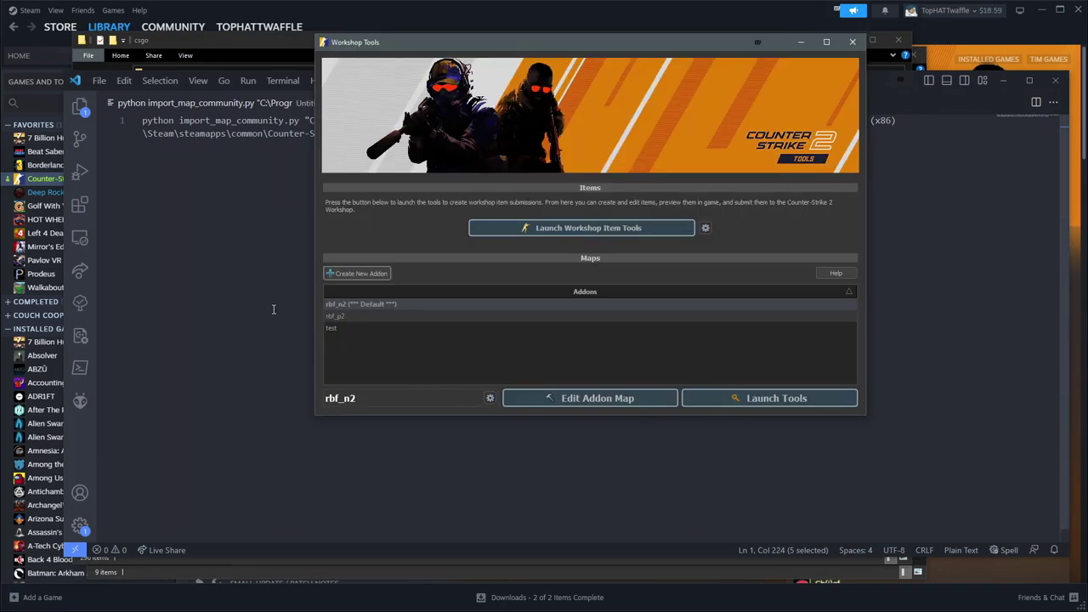
click(259, 311)
drag(530, 135, 578, 134)
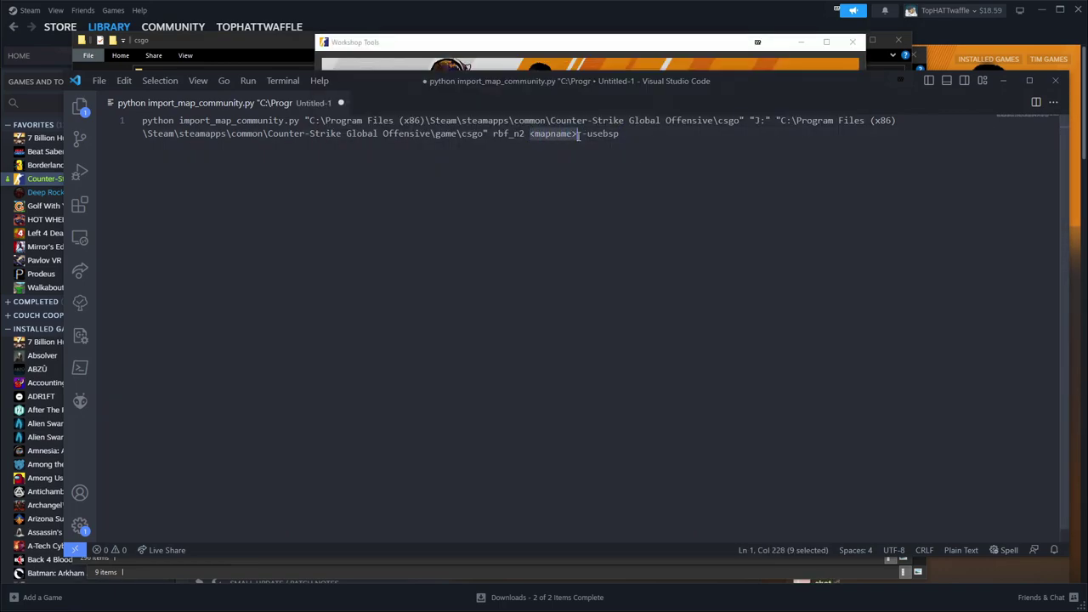
text(rbf_n2)
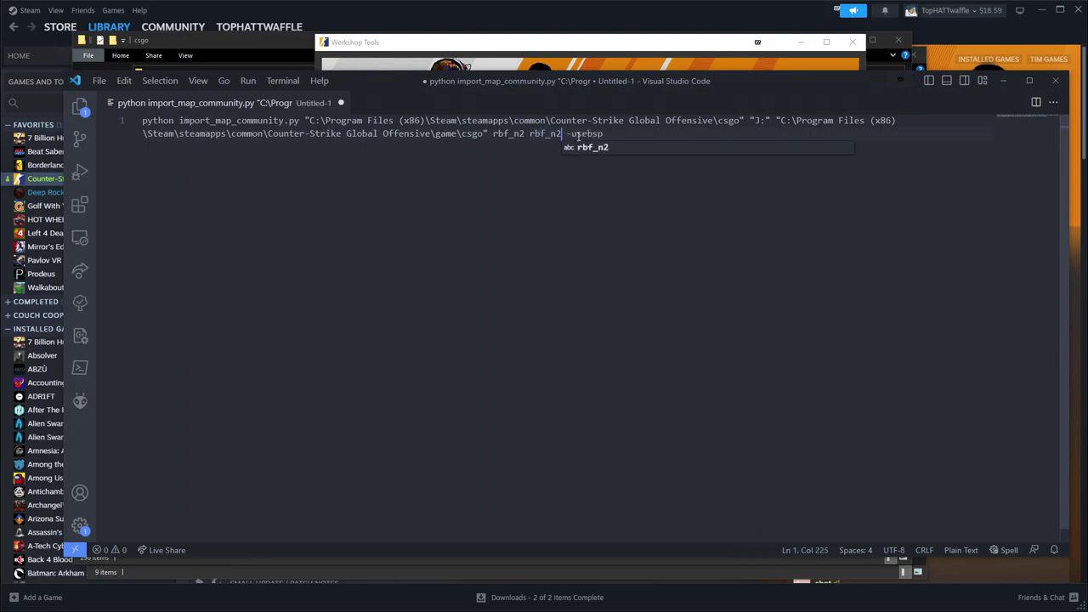
drag(604, 133, 568, 133)
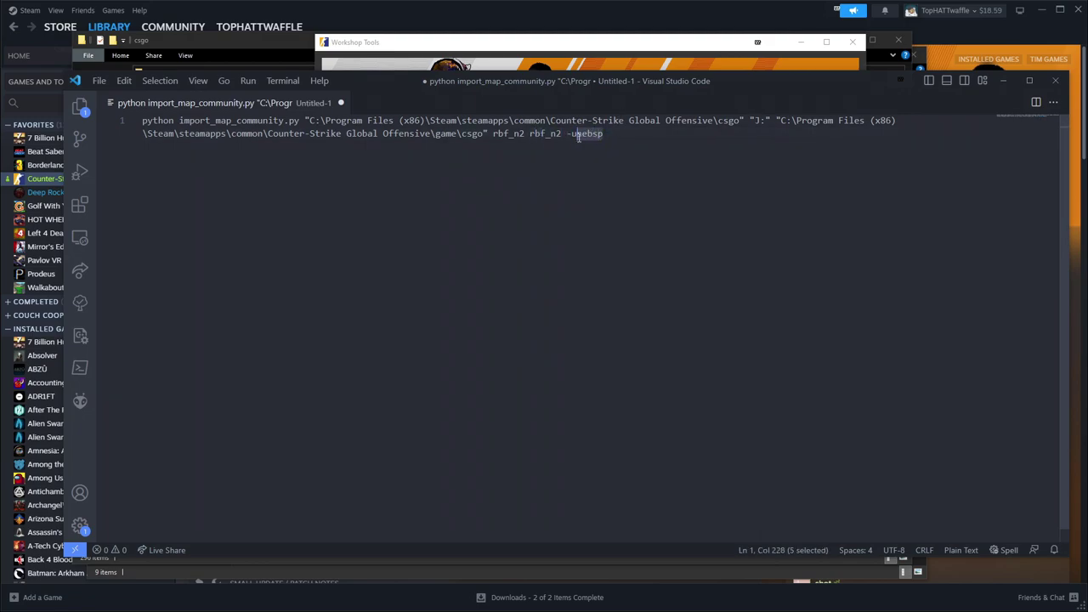
click(631, 135)
drag(631, 133, 121, 128)
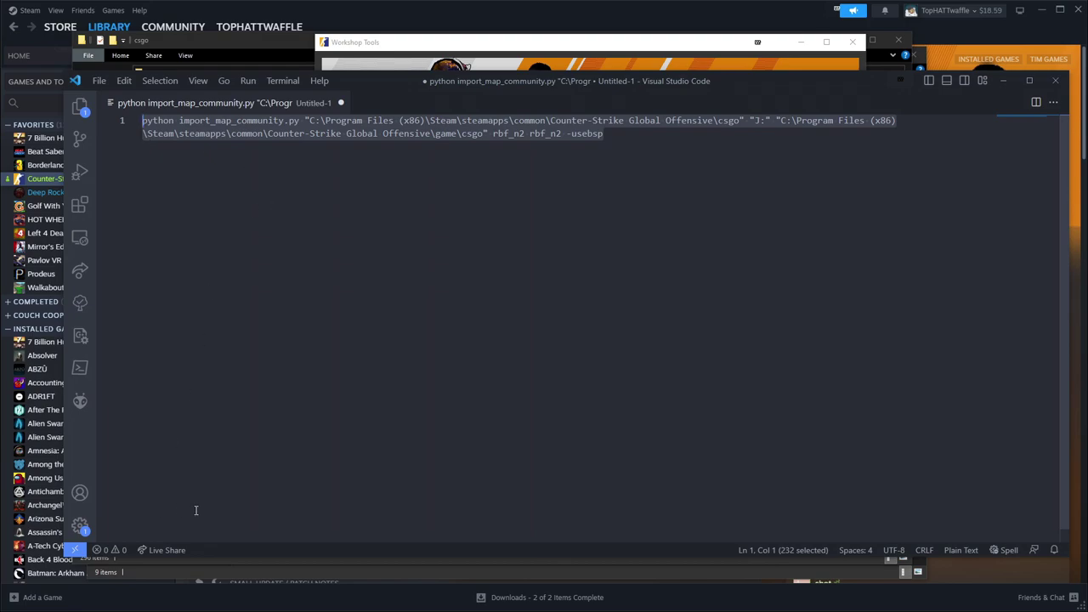
Step: Open the import_scripts folder inside game\csgo in File Explorer and copy its full path
key(alt+Tab)
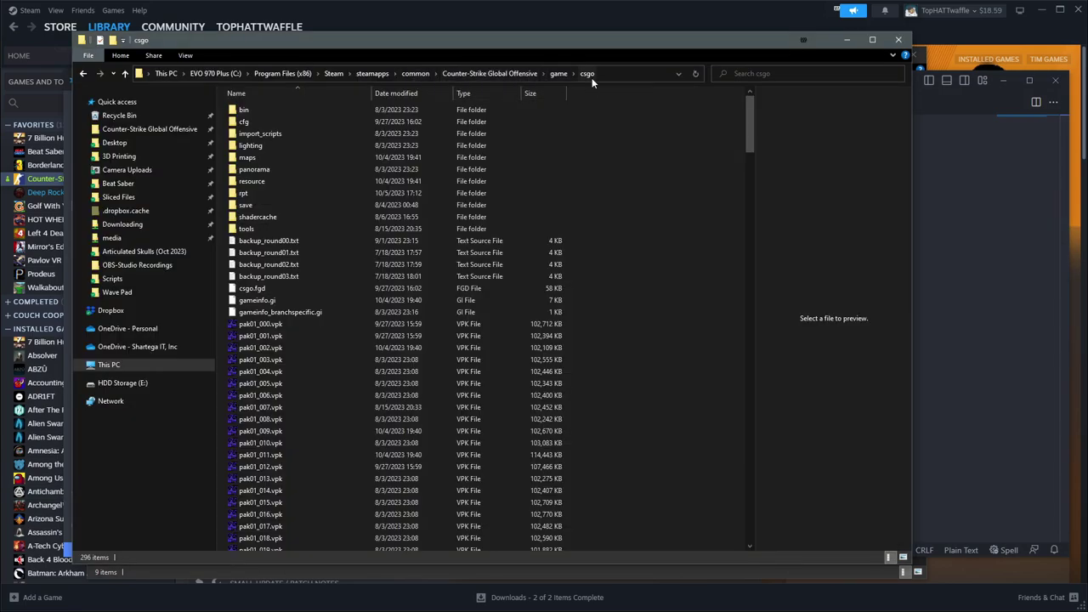
double_click(271, 134)
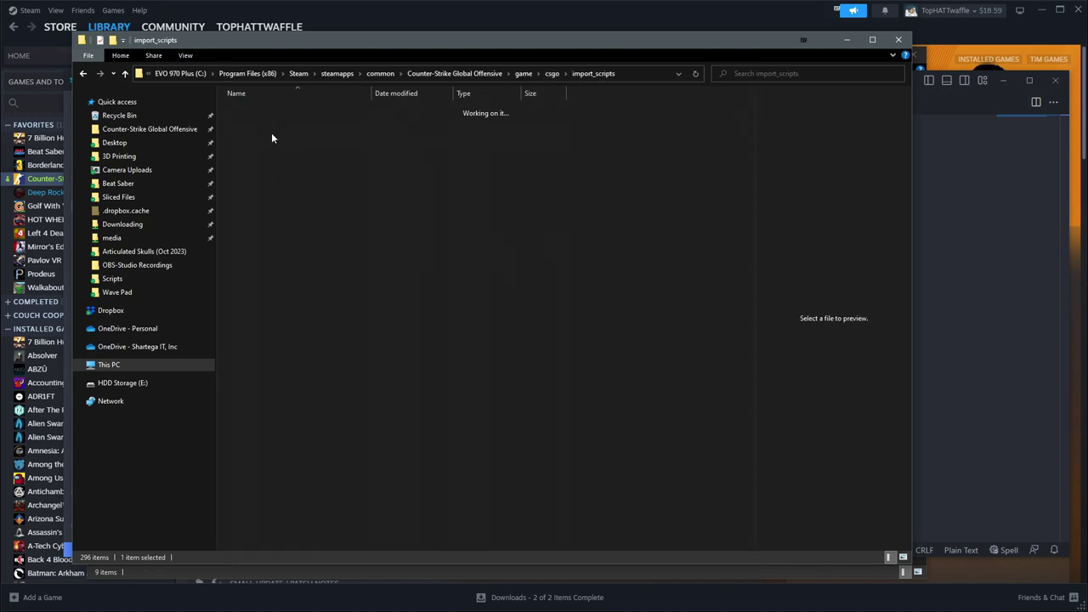
click(648, 73)
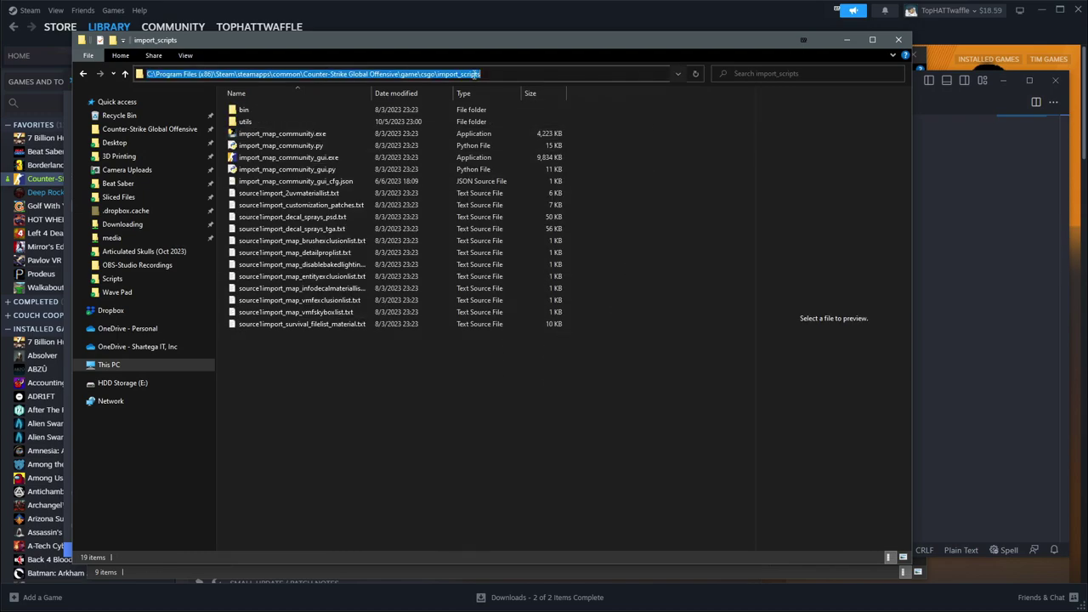
click(476, 74)
key(ctrl+a)
key(ctrl+c)
Step: Switch to Command Prompt and change directory to "C:\Program Files (x86)\Steam\steamapps\common\Counter-Strike Global Offensive\game\csgo\import_scripts"
key(alt+Tab)
drag(467, 243, 409, 156)
text(cd)
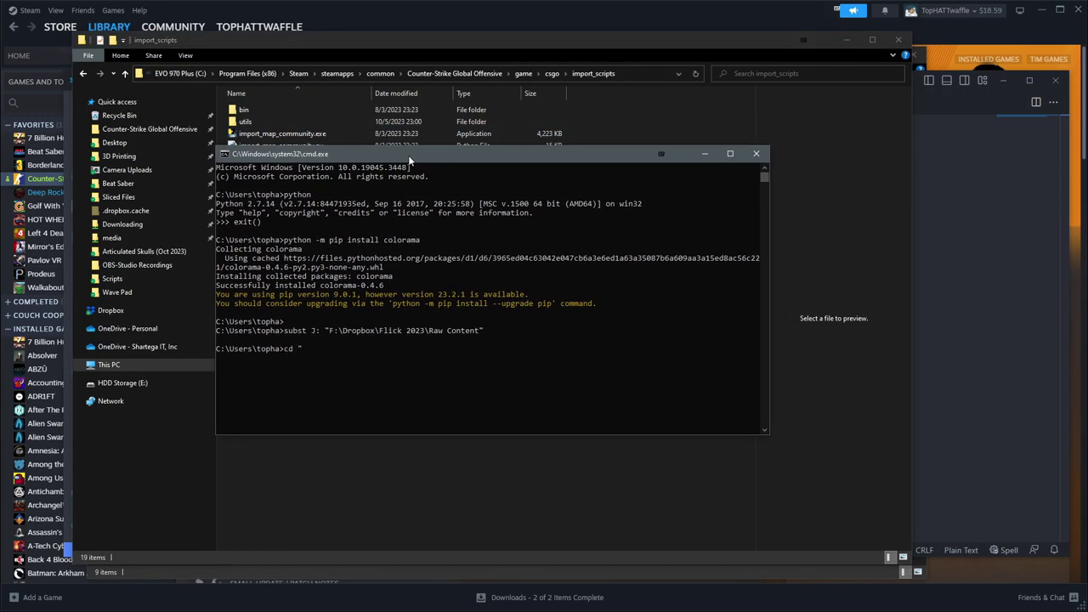
text( ")
key(ctrl+v)
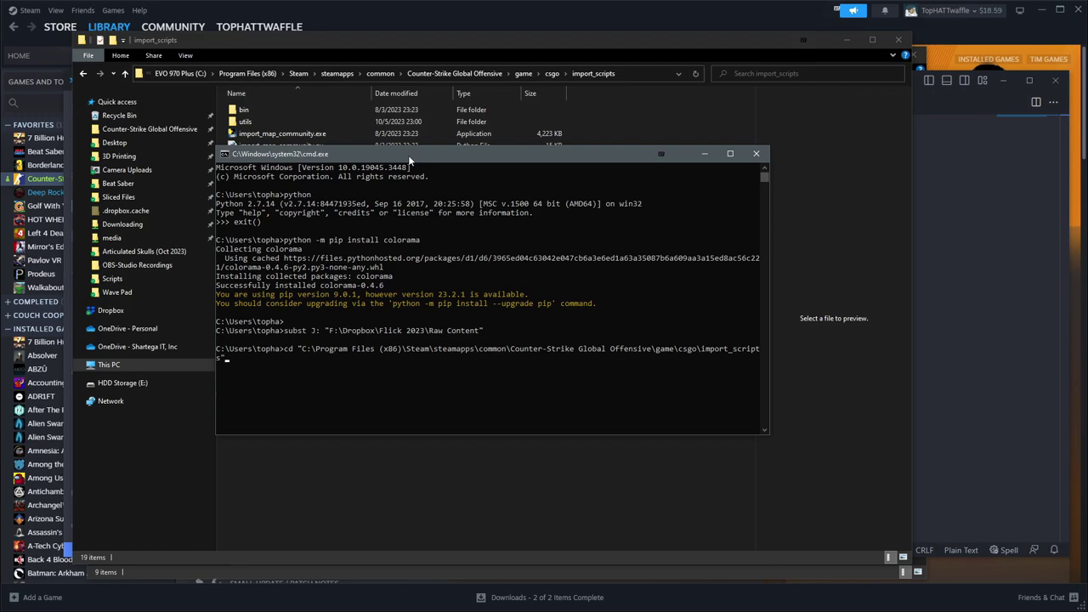
key(Return)
drag(220, 376, 651, 383)
right_click(670, 390)
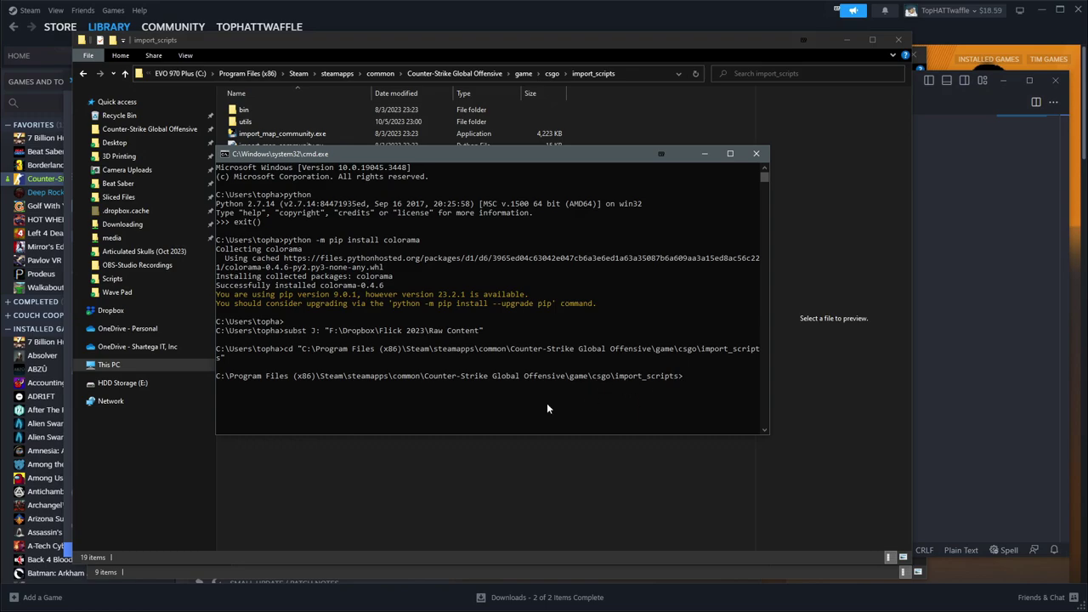
Step: Return to Visual Studio Code and copy the complete import_map_community.py command
key(alt+Tab)
click(579, 244)
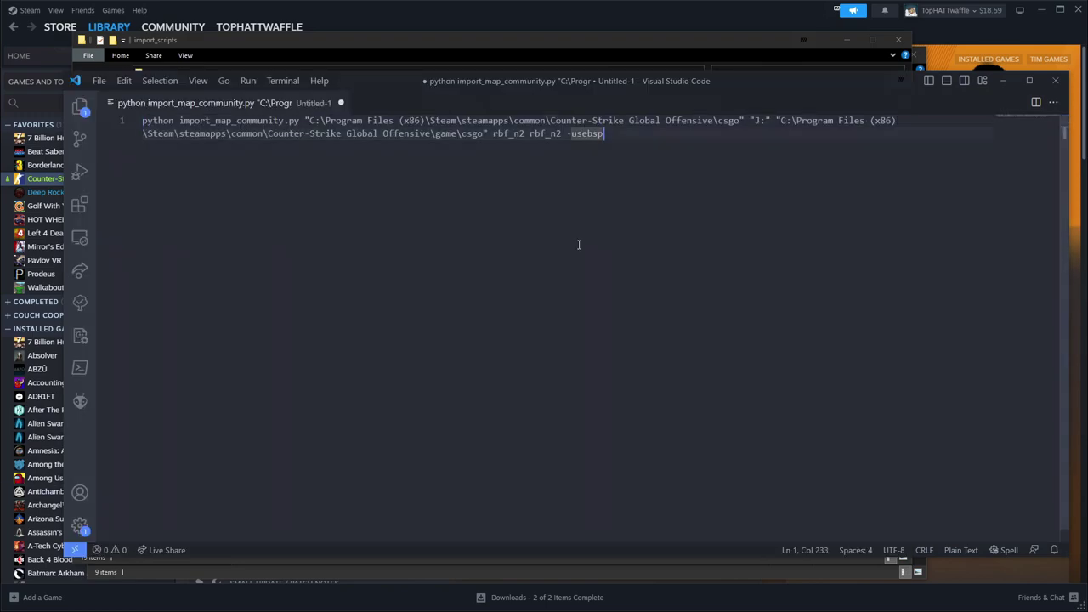
key(ctrl+shift+Home)
key(ctrl+c)
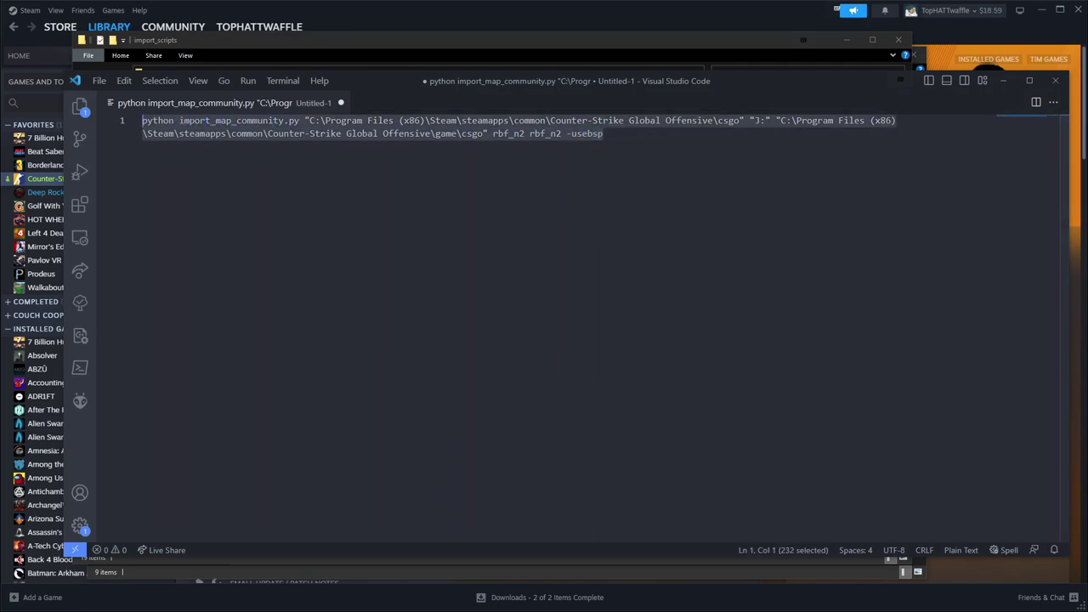
Step: Switch to Command Prompt, run the copied import_map_community.py command for rbf_n2, and continue past the overwrite warning
key(alt+Tab)
key(ctrl+v)
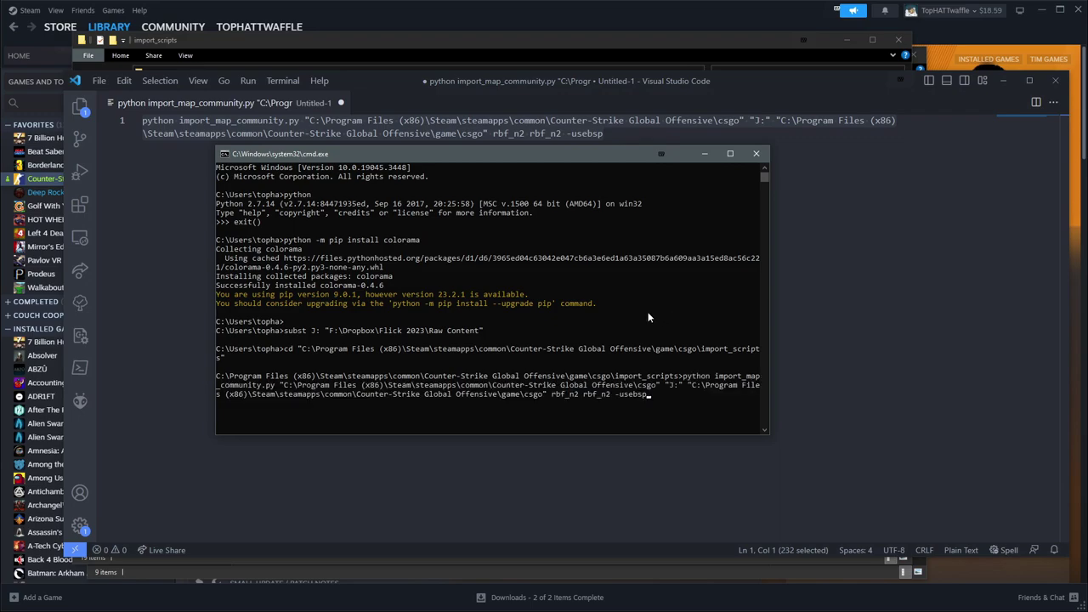
key(Return)
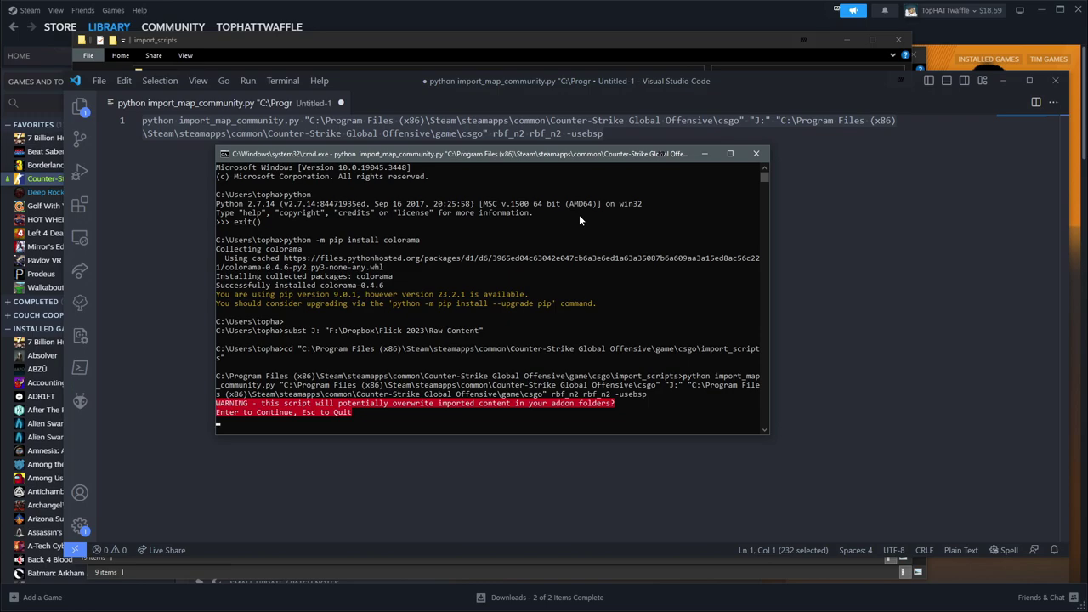
key(Return)
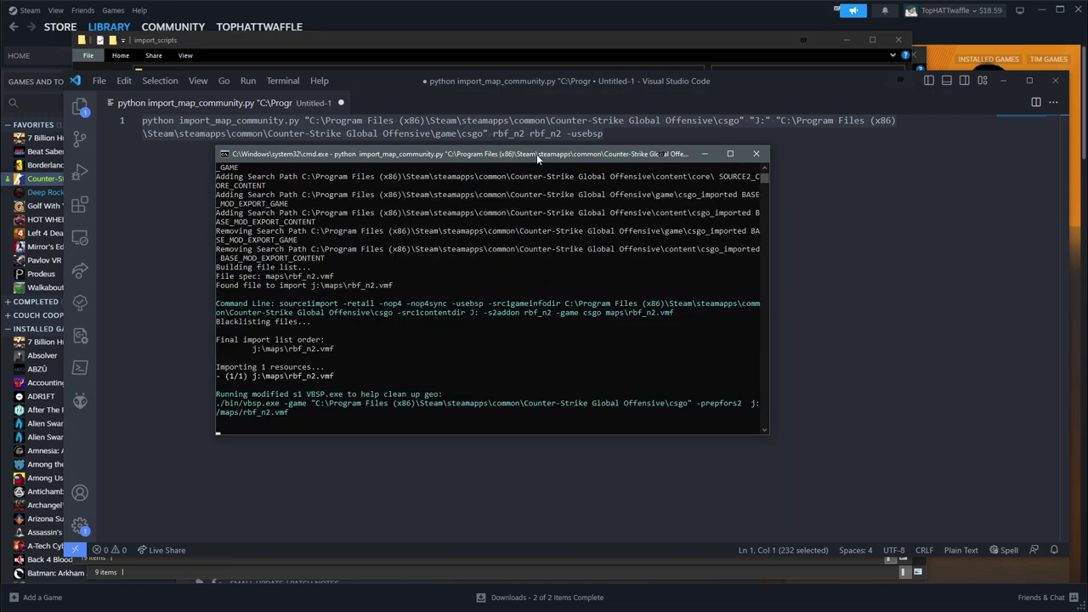
Step: Enlarge the Command Prompt window and examine the leaked line in the VBSP output
drag(536, 154, 470, 87)
drag(704, 366, 914, 541)
scroll(341, 293, up, 2)
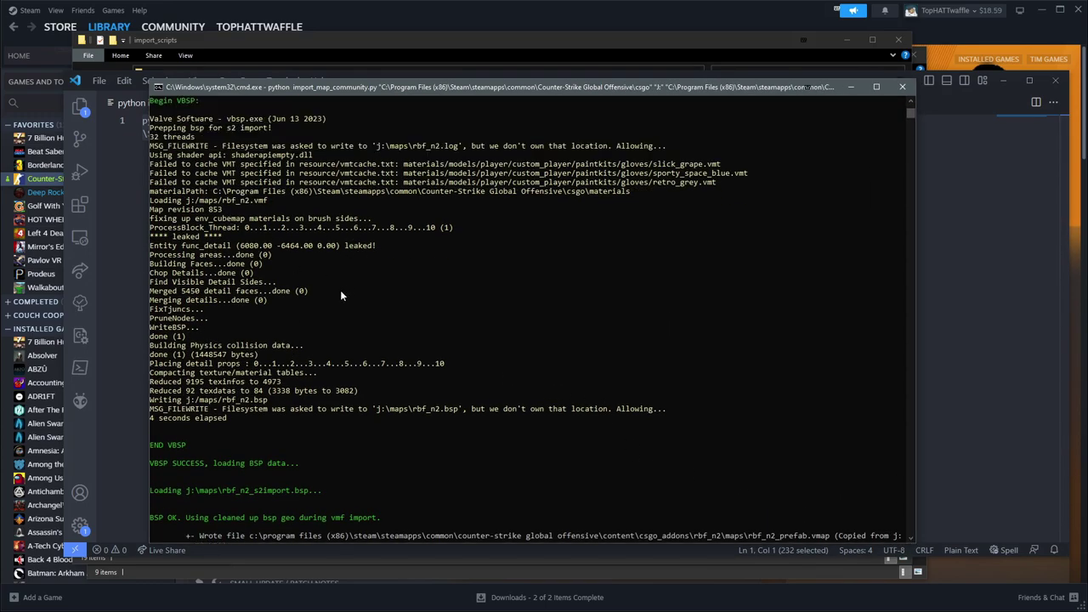
drag(150, 237, 226, 238)
right_click(264, 286)
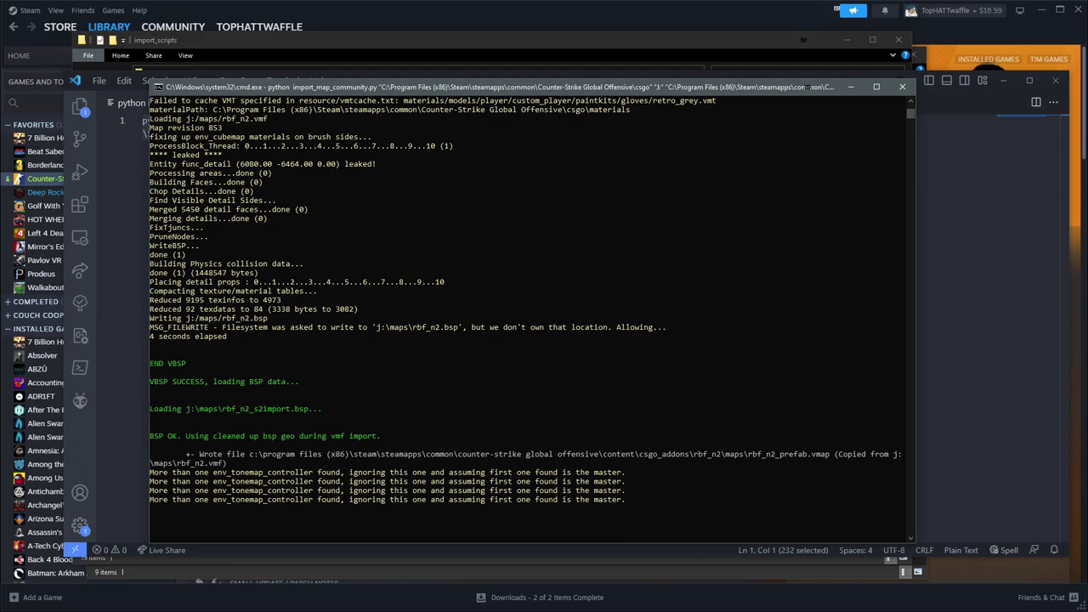
Step: Open Task Manager to check the activity of sourceimport.exe, and close it again
right_click(637, 610)
click(676, 601)
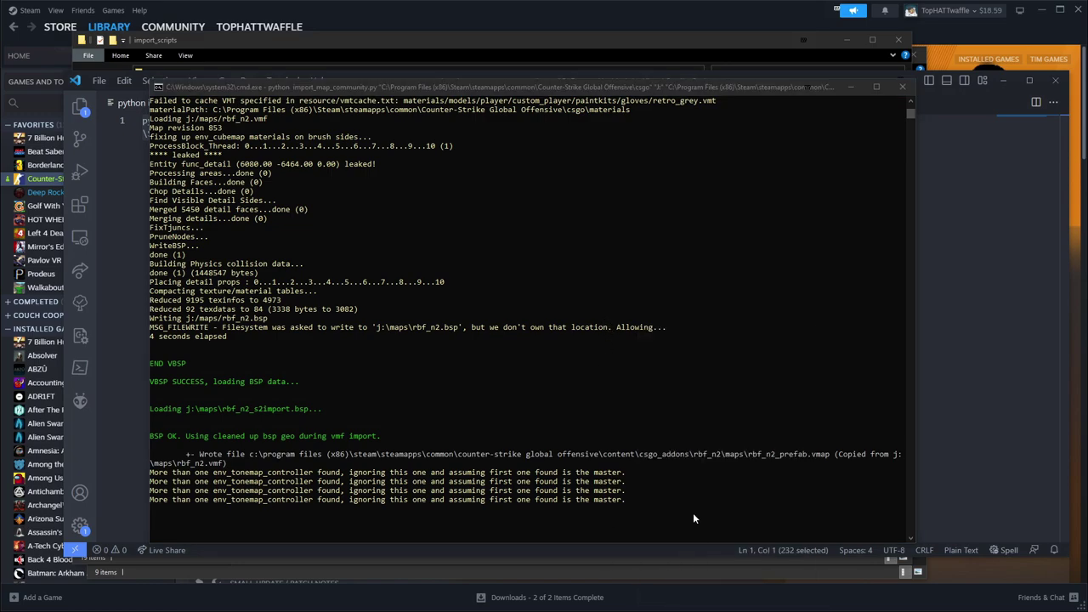
right_click(661, 608)
click(722, 576)
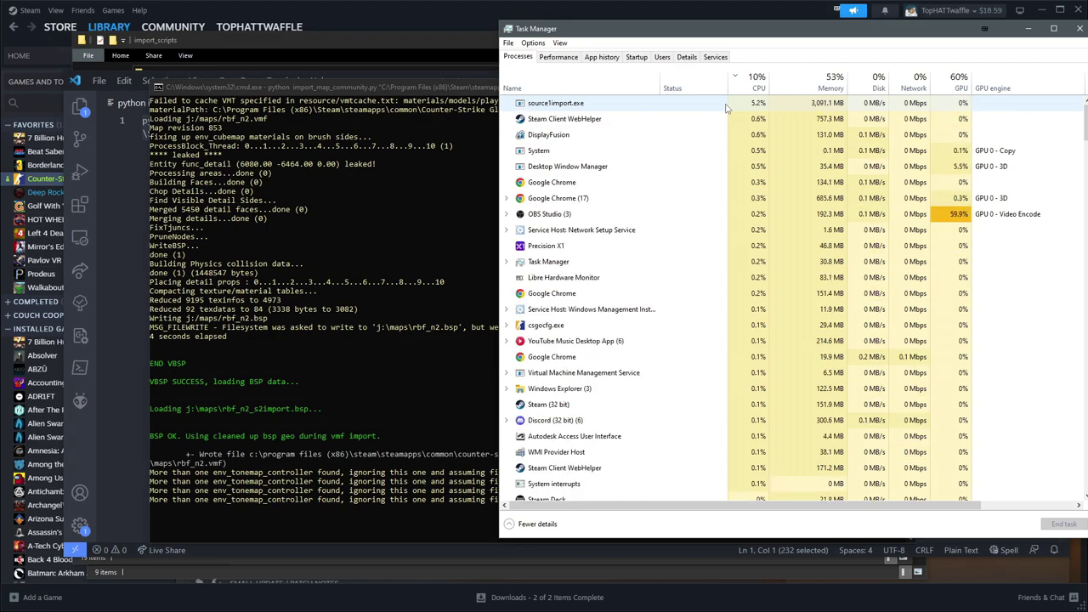
click(1077, 31)
Step: Return to Command Prompt and review the earlier entity I/O messages in the import output
click(656, 194)
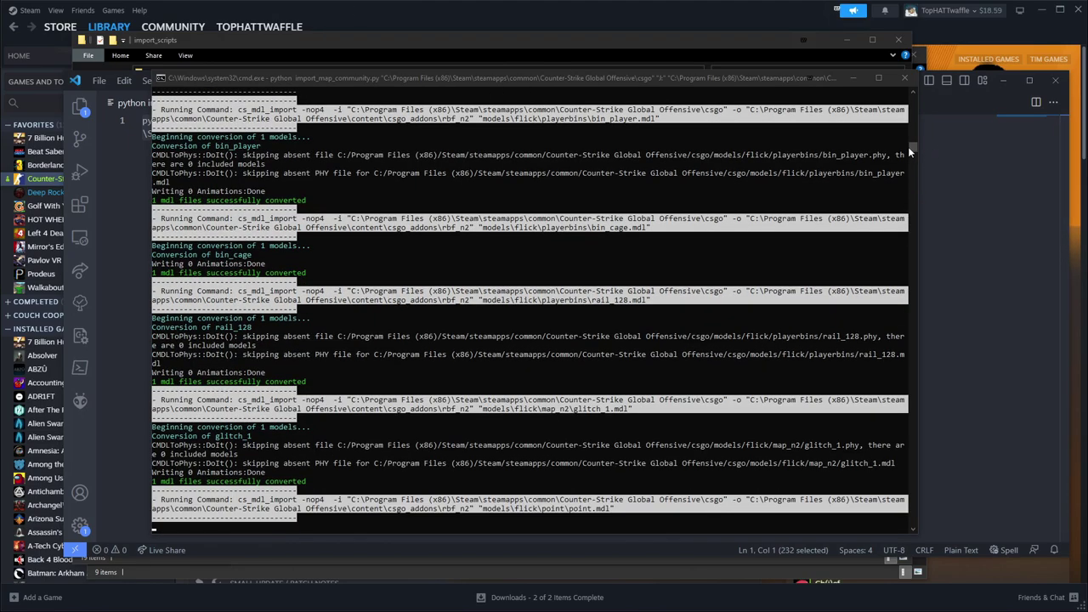
drag(911, 149, 911, 135)
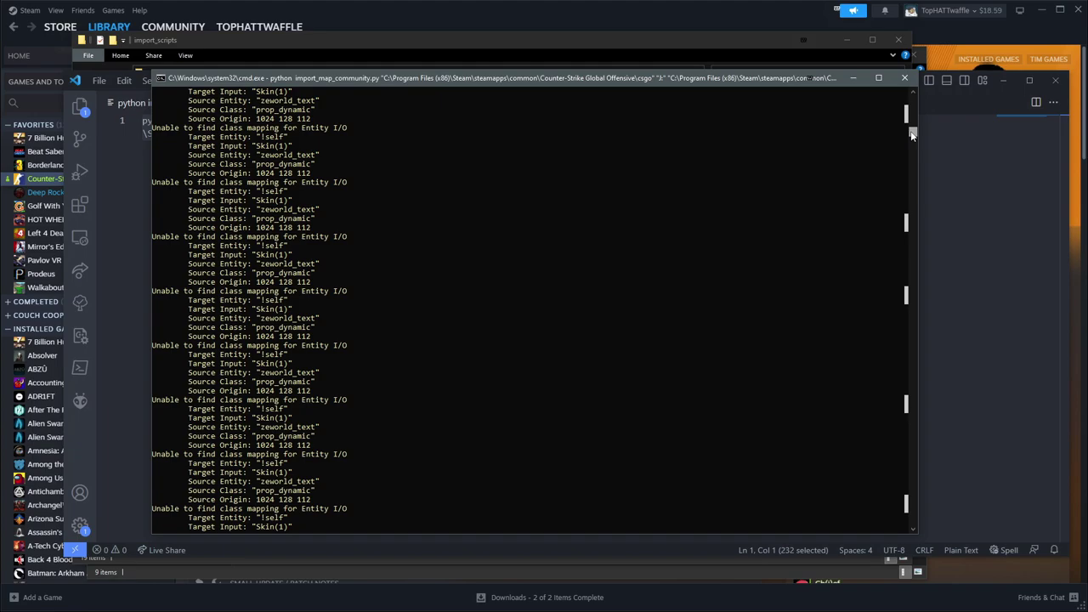
mouse_move(912, 135)
mouse_down()
mouse_move(912, 126)
mouse_move(909, 135)
mouse_up()
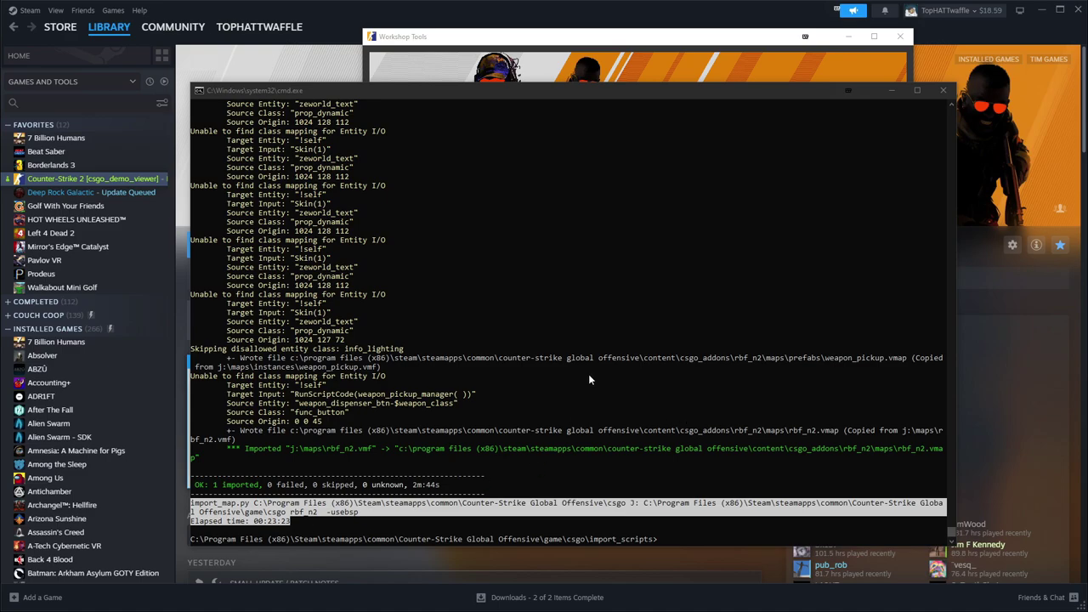
Step: Switch to Workshop Tools and launch the tools for the rbf_n2 addon
key(alt+Tab)
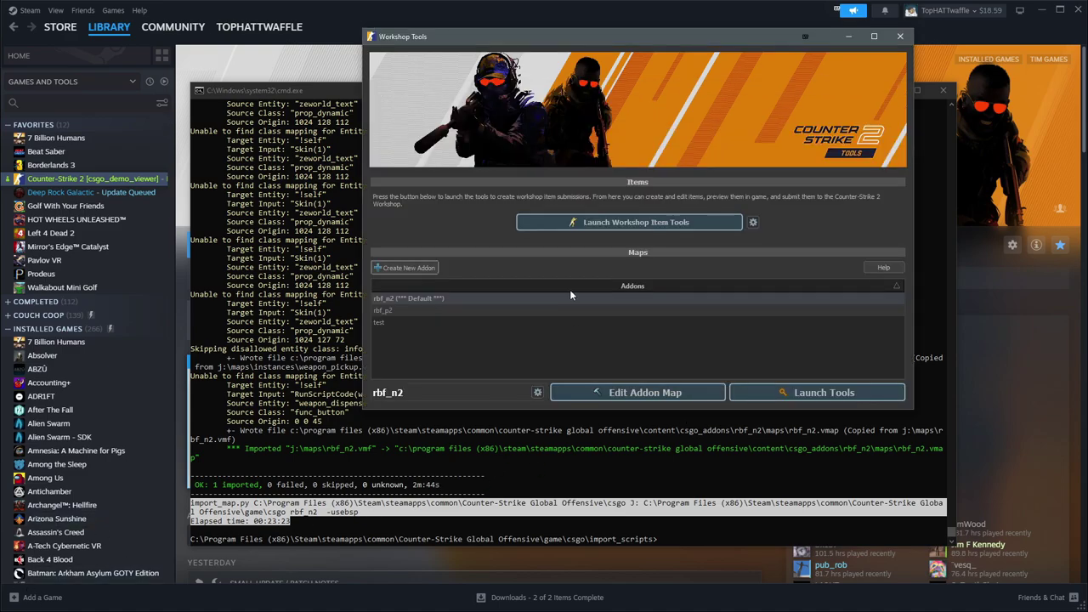
click(410, 297)
double_click(411, 298)
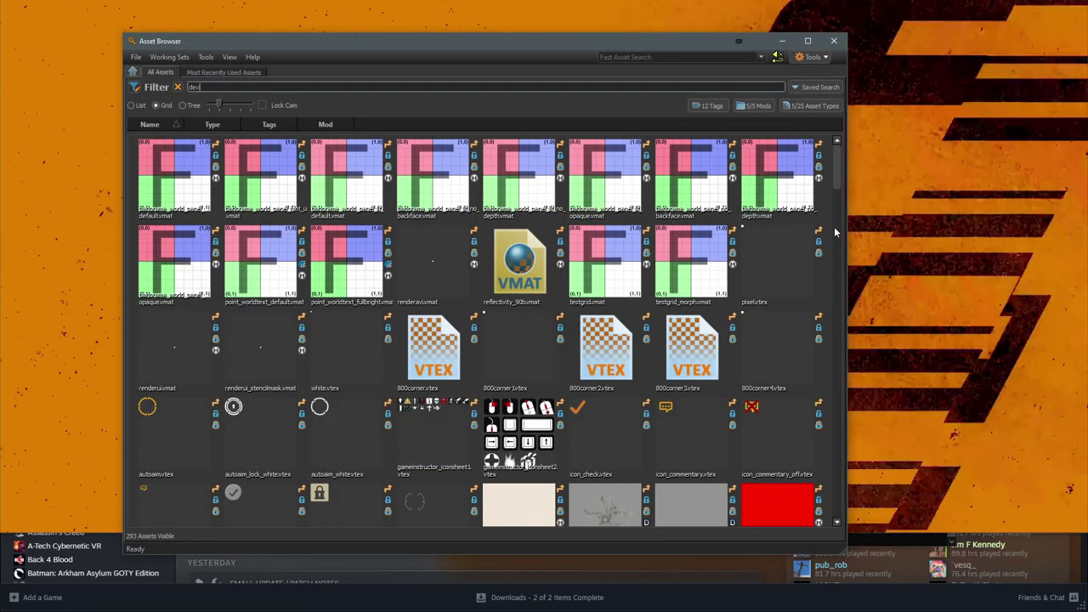
Step: Reposition the Asset Browser window and launch the Hammer map editor
mouse_move(224, 45)
mouse_down()
mouse_move(240, 62)
mouse_move(191, 36)
mouse_move(215, 39)
mouse_up()
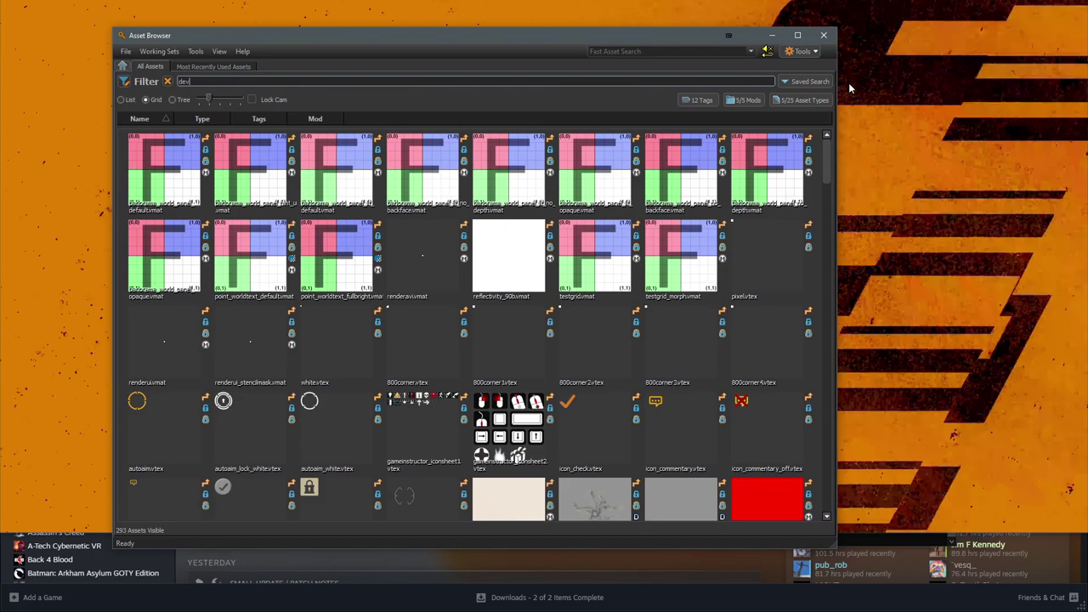
click(799, 55)
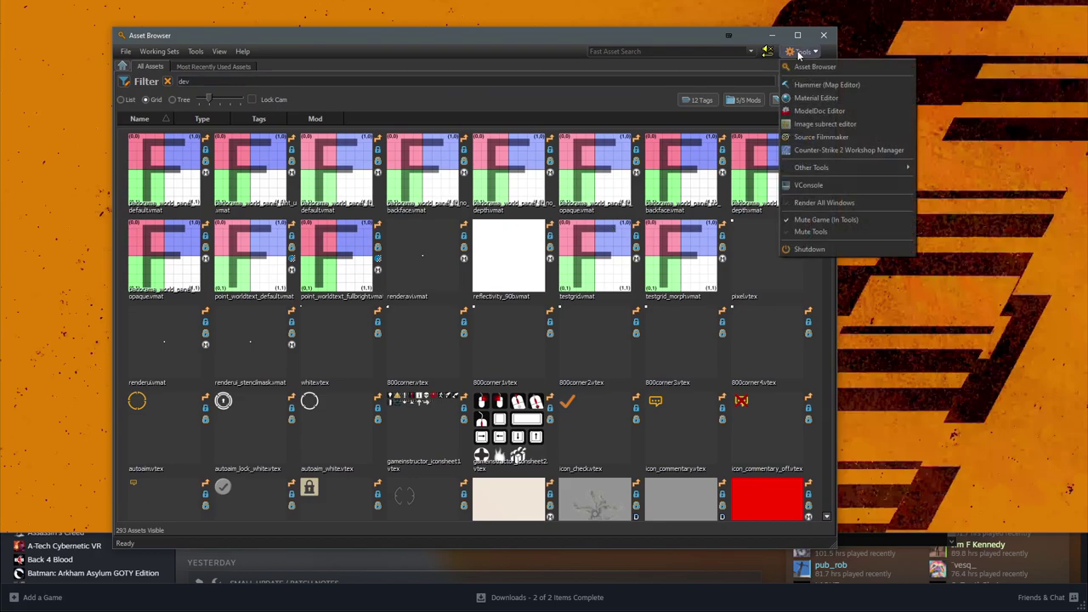
click(831, 85)
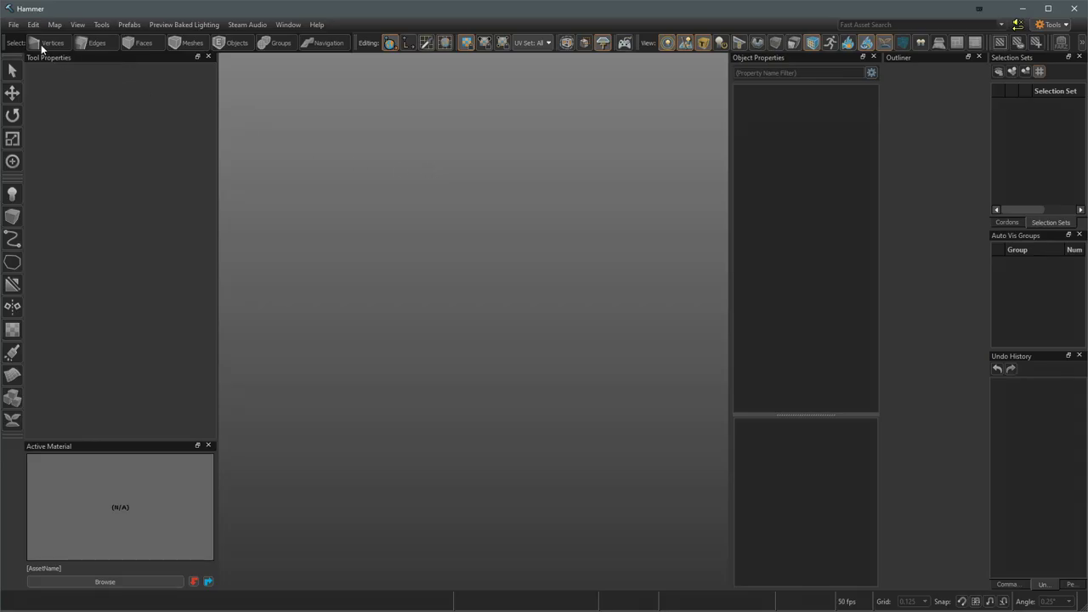
Step: Open the imported rbf_n2.vmap from the maps folder of the rbf_n2 addon
click(15, 28)
click(33, 65)
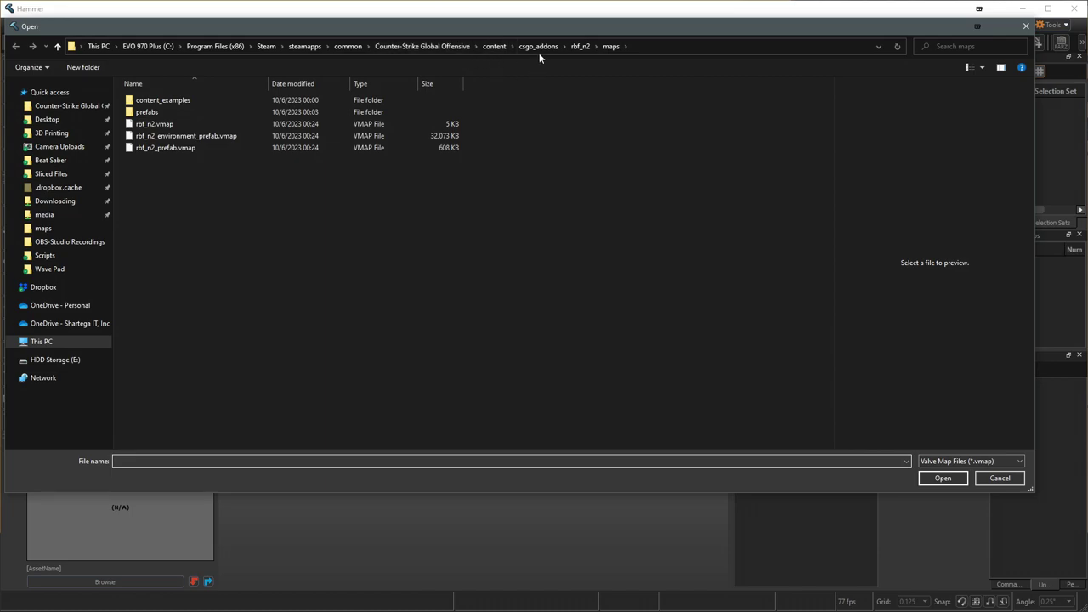
click(584, 48)
double_click(146, 112)
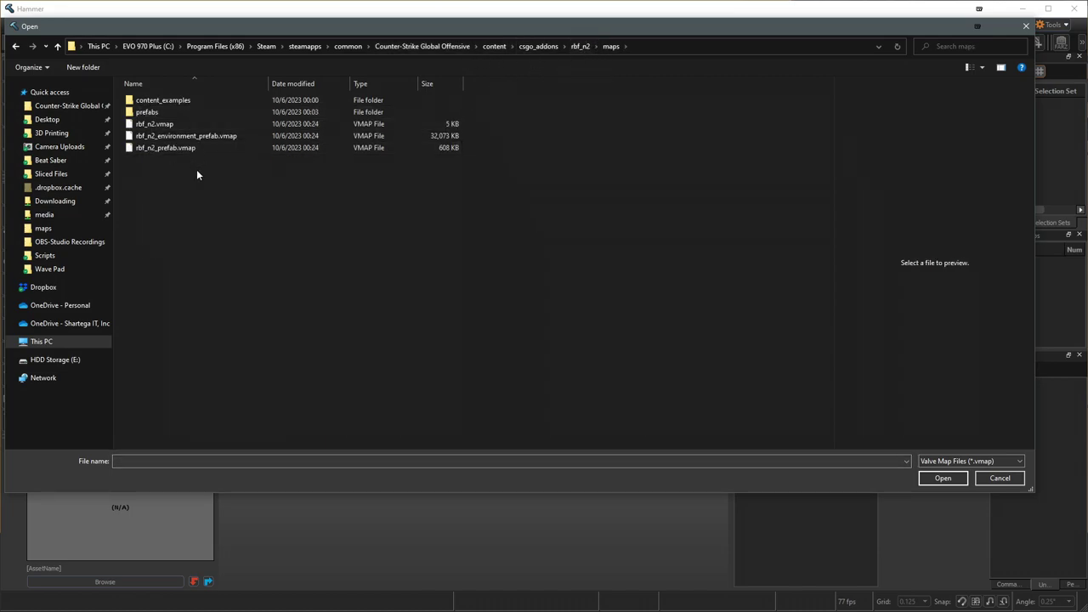
double_click(179, 124)
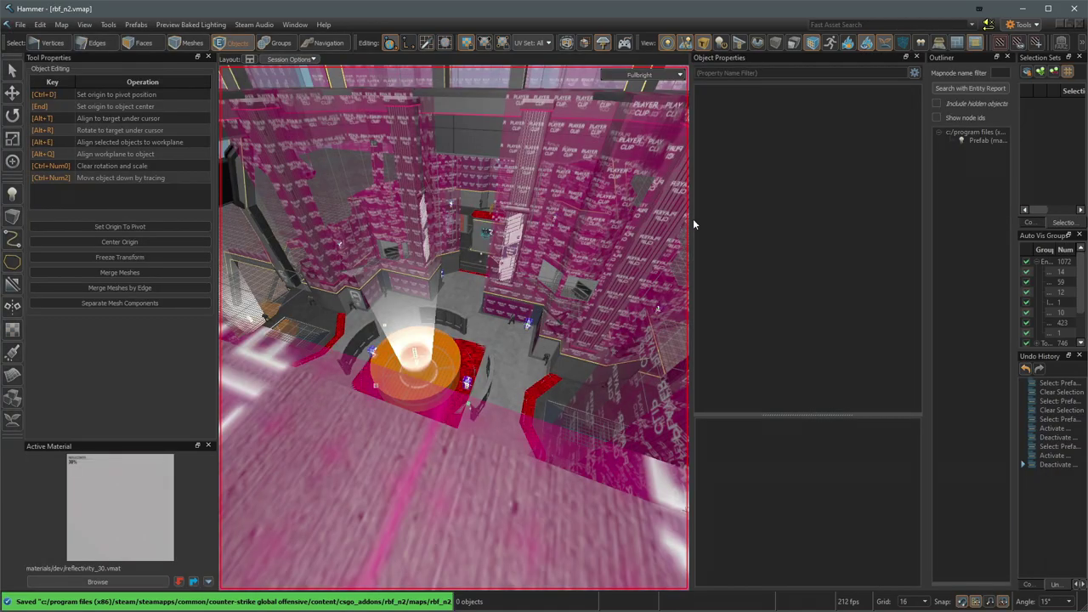
Step: Widen the 3D viewport and fly through the map to inspect the imported geometry, props and entities
drag(697, 221, 882, 221)
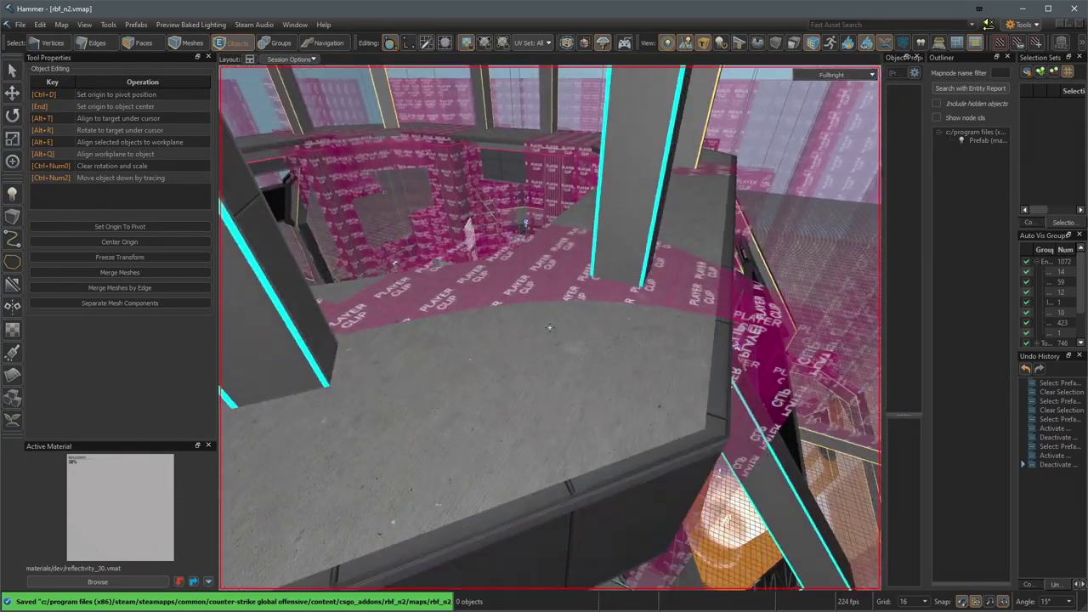
key(w)
right_drag(550, 327, 608, 264)
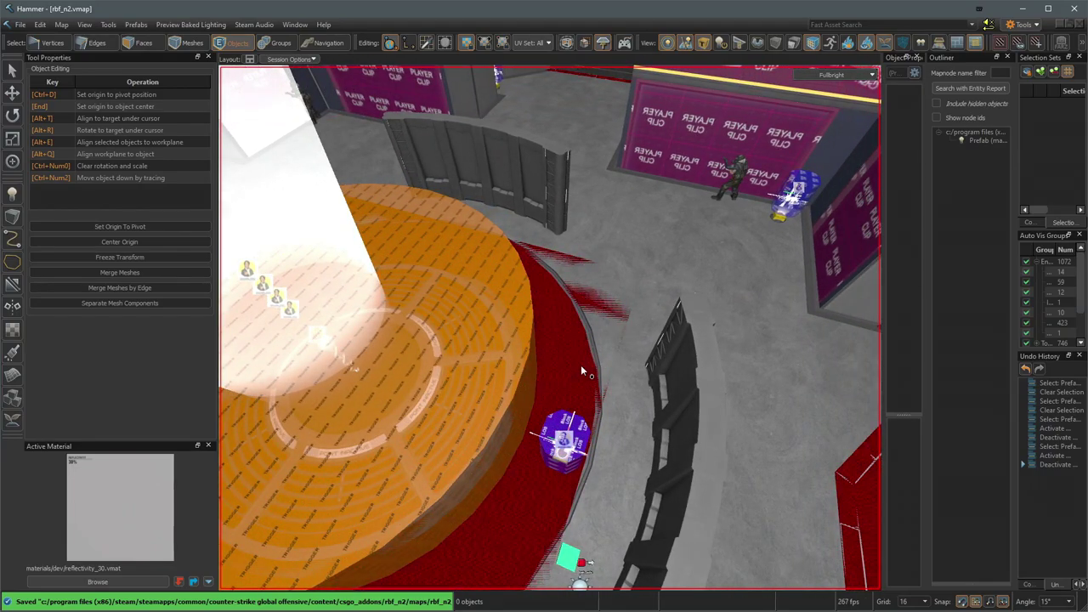
right_drag(580, 364, 549, 327)
key(w)
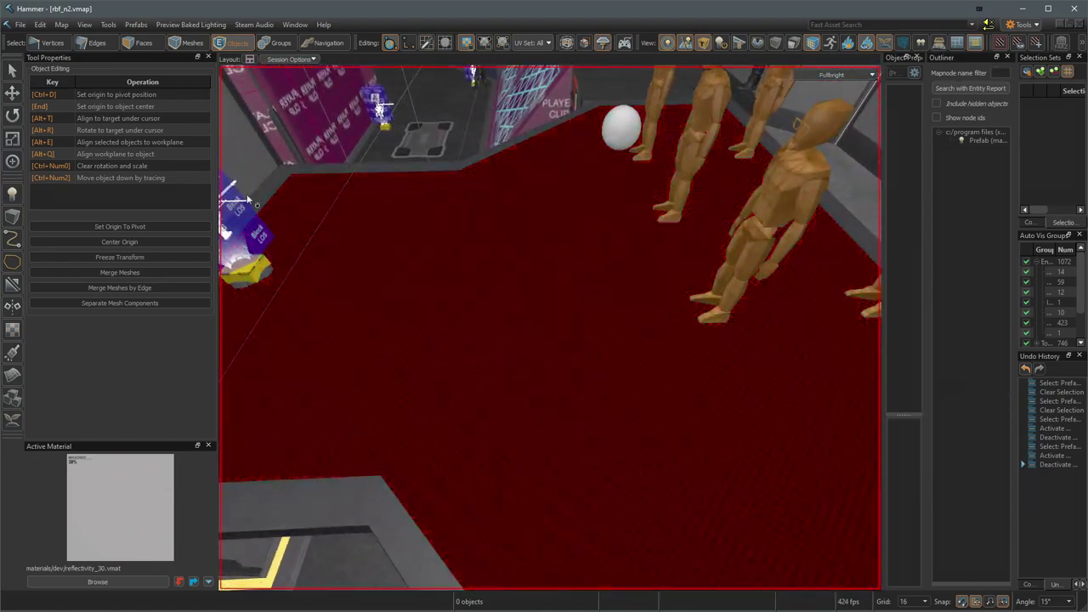
Step: Switch to Meshes selection and open the red surface's toolsclip_glass material in the Material Editor
click(178, 42)
right_click(597, 288)
mouse_move(670, 404)
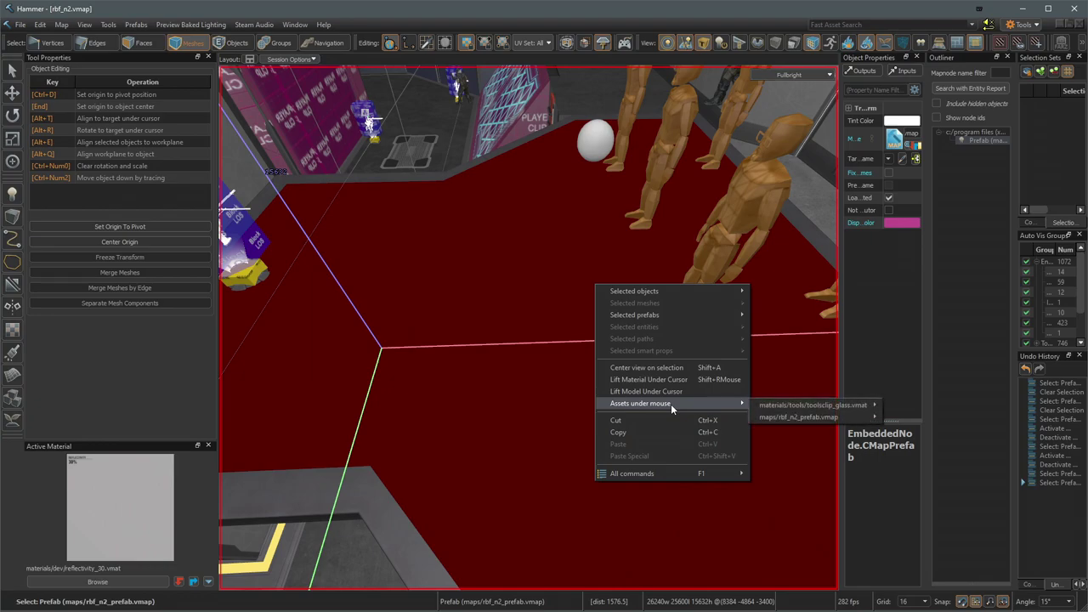
mouse_move(816, 405)
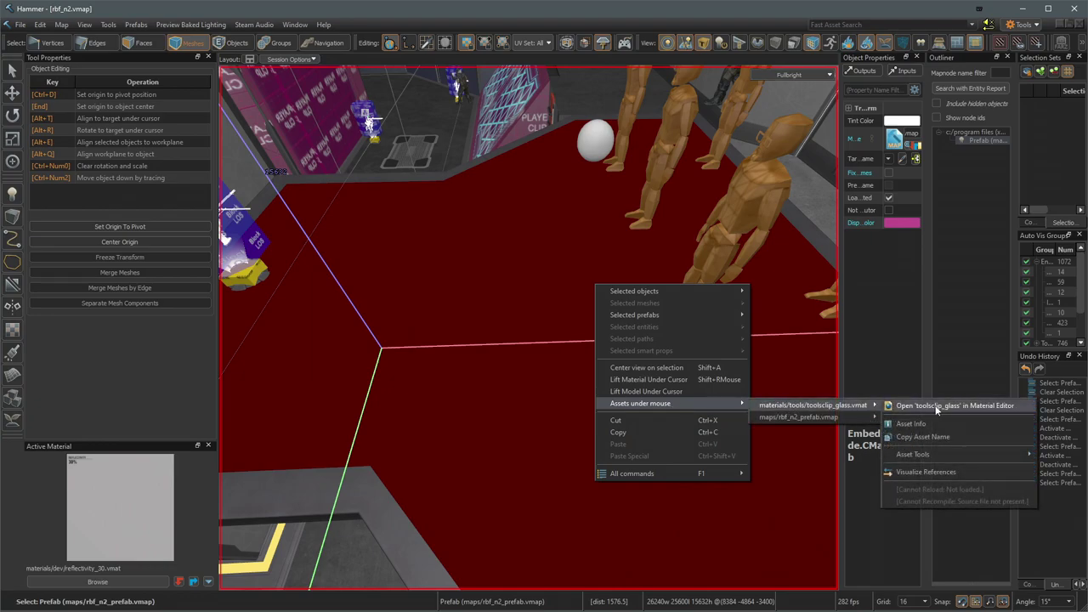
click(935, 406)
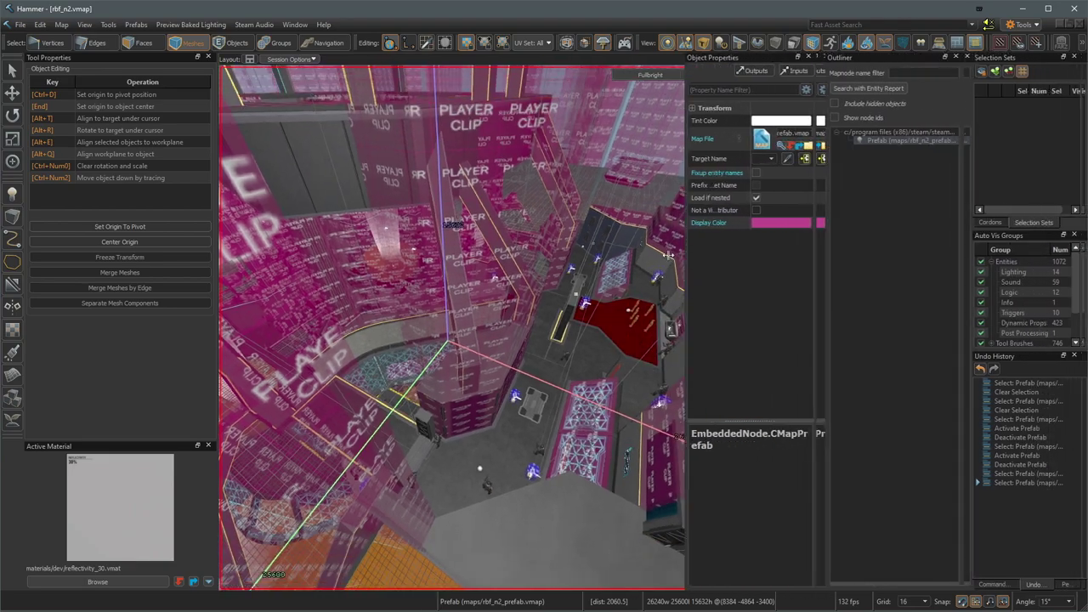
Step: Narrow the viewport to give the side panels more room, clear the prefab selection, and view the central platform
drag(668, 255, 641, 253)
click(893, 212)
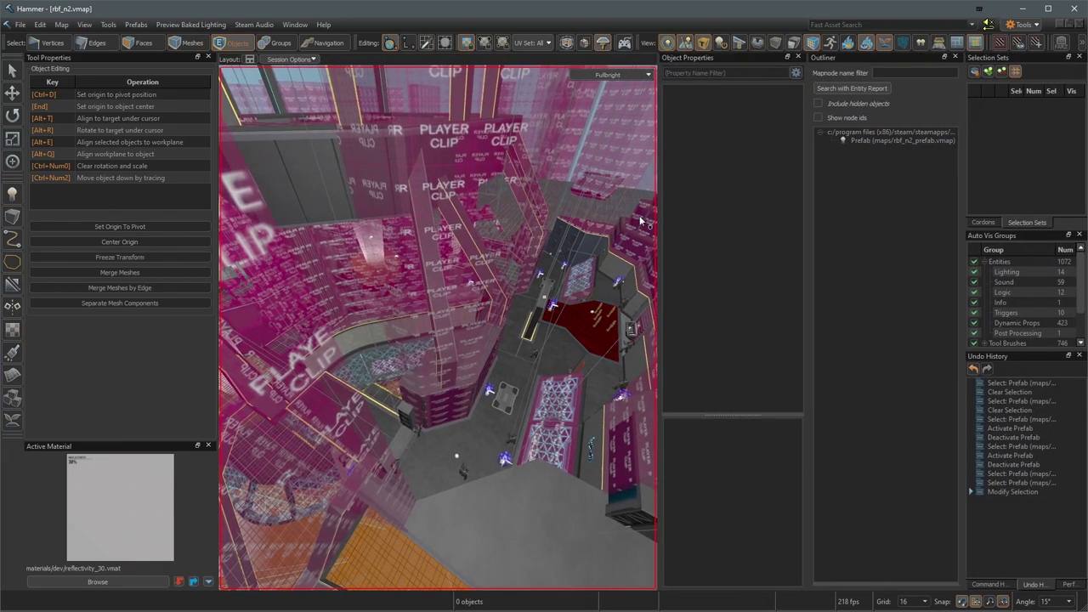
right_drag(639, 221, 437, 327)
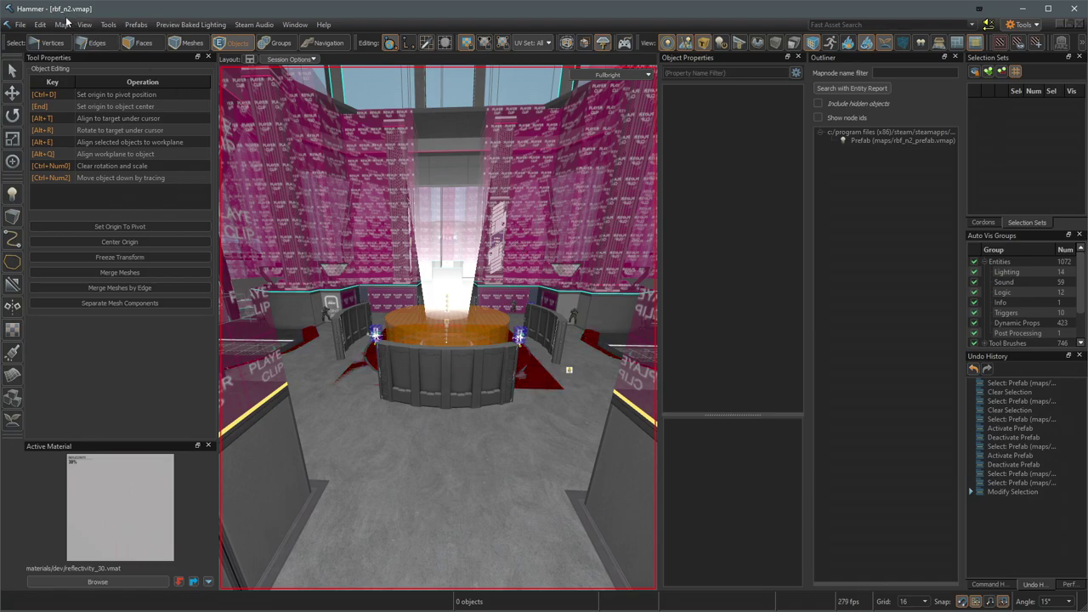
Step: Select the rbf_n2_prefab.vmap prefab in the Outliner, open it for in-place editing, and expand its contents
click(860, 139)
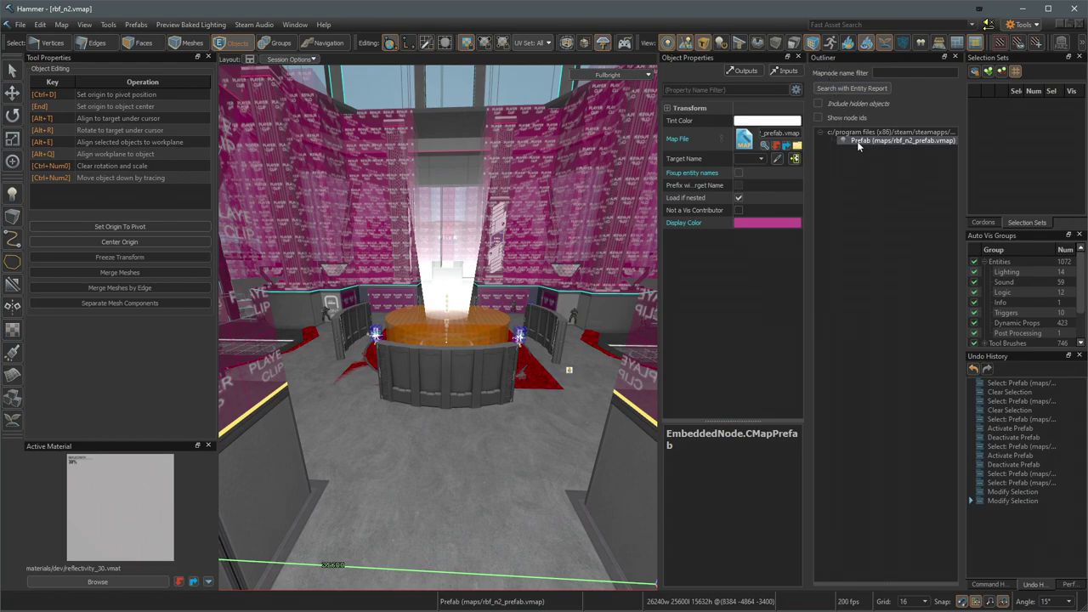
double_click(923, 139)
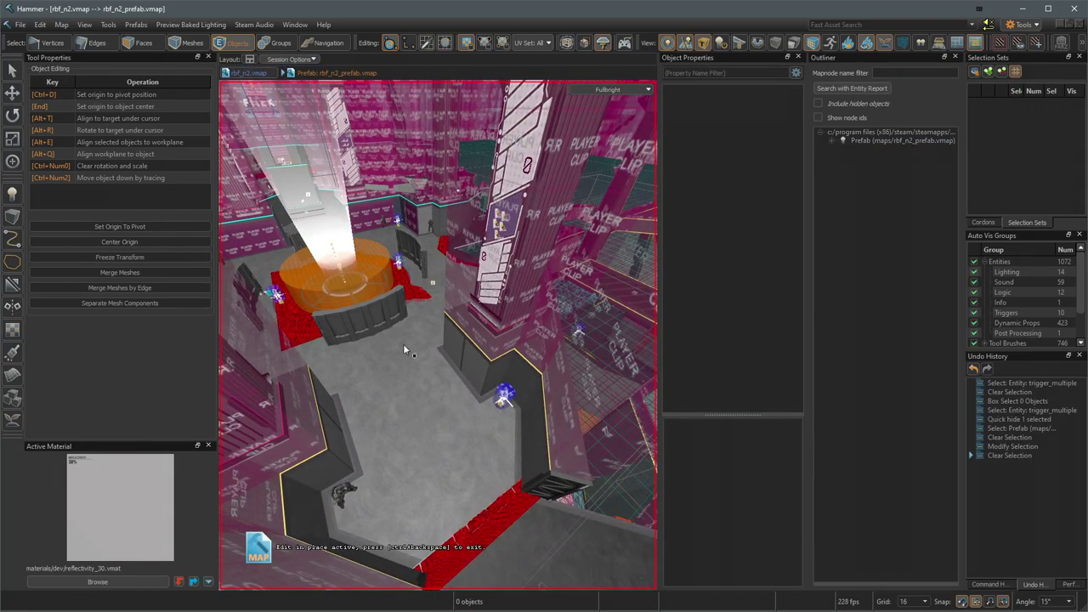
click(832, 141)
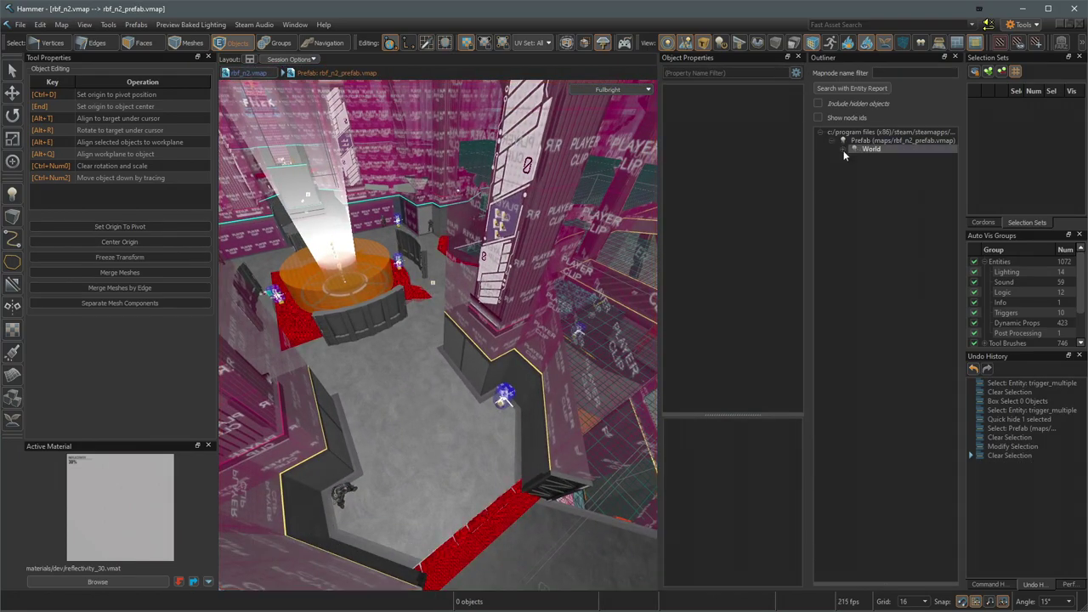
click(449, 377)
right_drag(450, 377, 464, 356)
key(3)
click(460, 318)
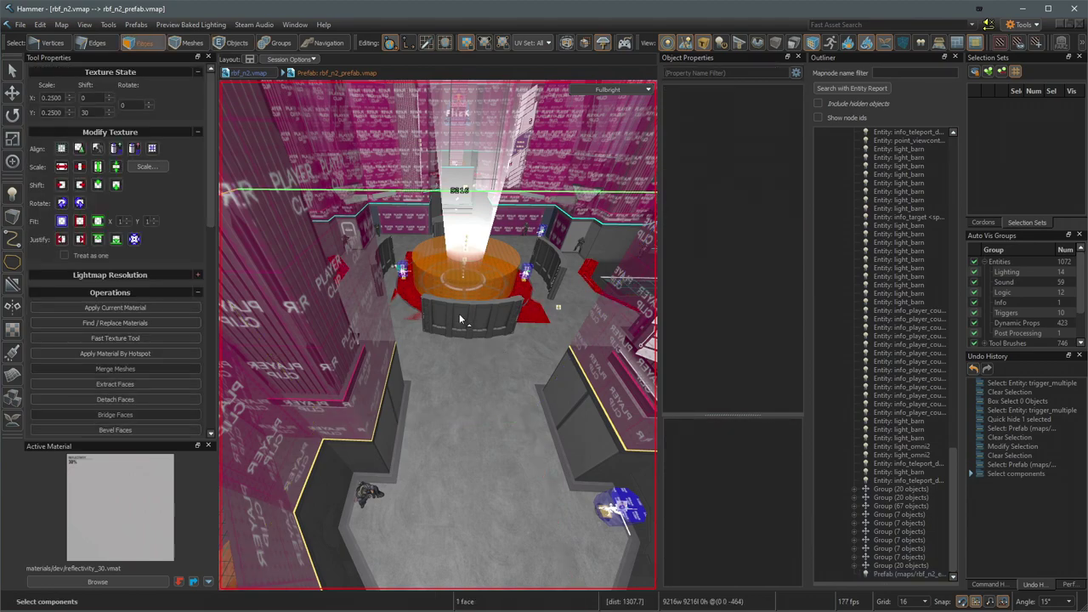
key(4)
double_click(469, 327)
right_drag(506, 320, 595, 316)
key(Escape)
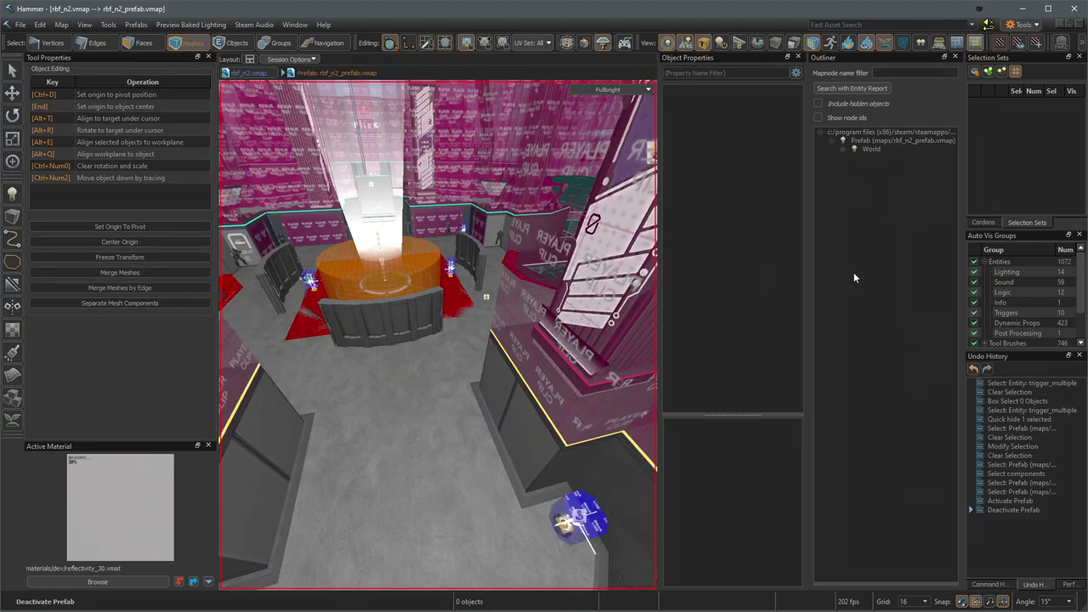
Step: Expand the prefab's World node in the Outliner, select a light_omni2 entity, and center the view on it
click(841, 149)
scroll(903, 236, down, 5)
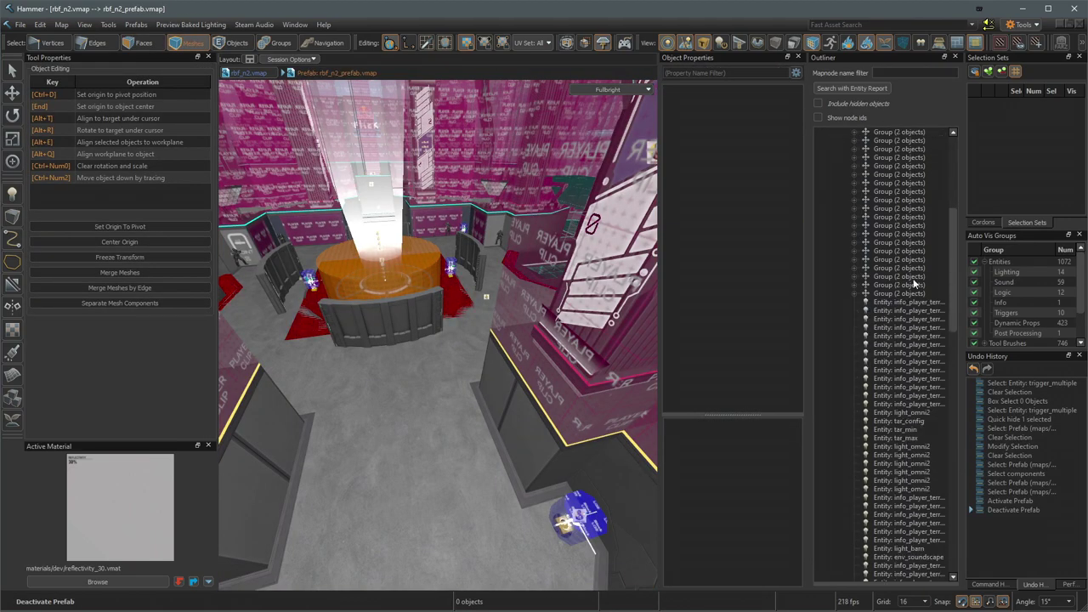
scroll(913, 283, down, 8)
click(912, 269)
key(shift+a)
mouse_move(461, 301)
right_down()
mouse_move(478, 259)
mouse_move(463, 295)
right_up()
key(s)
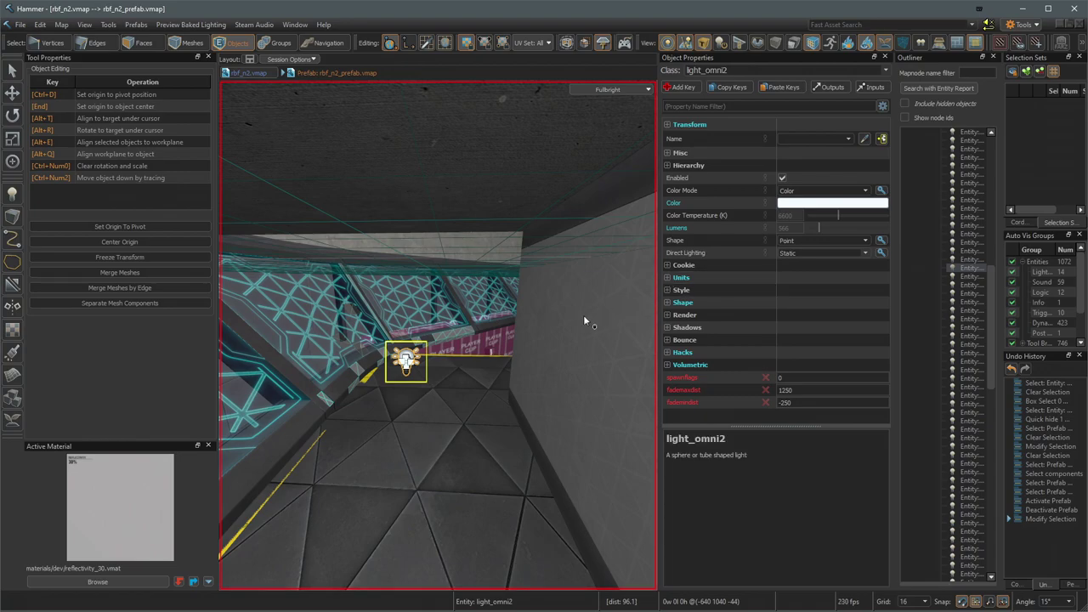
Step: Expand the Units properties of the selected light_omni2 and widen the value column to read its Brightness (EV)
click(667, 277)
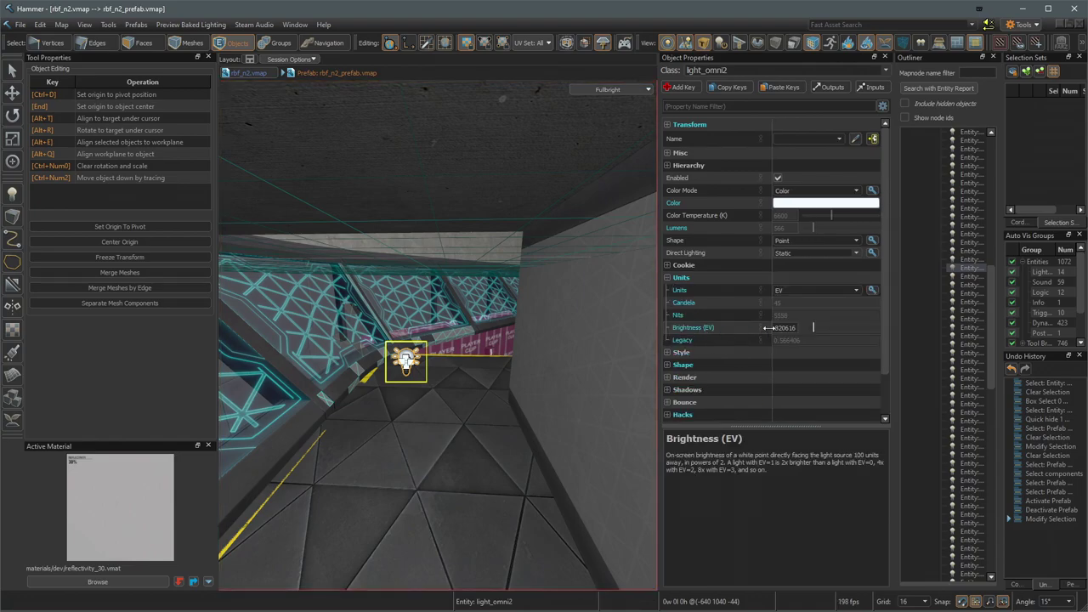
drag(768, 327, 746, 328)
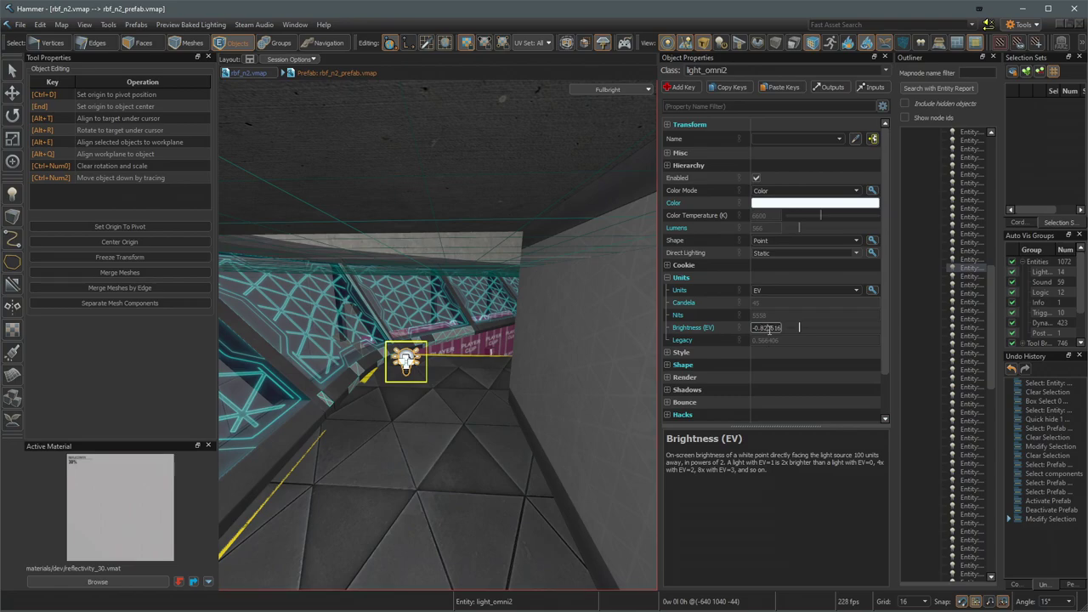
Step: Expand the Shape properties of the selected light_omni2 and highlight its Range value
click(682, 364)
scroll(688, 361, down, 2)
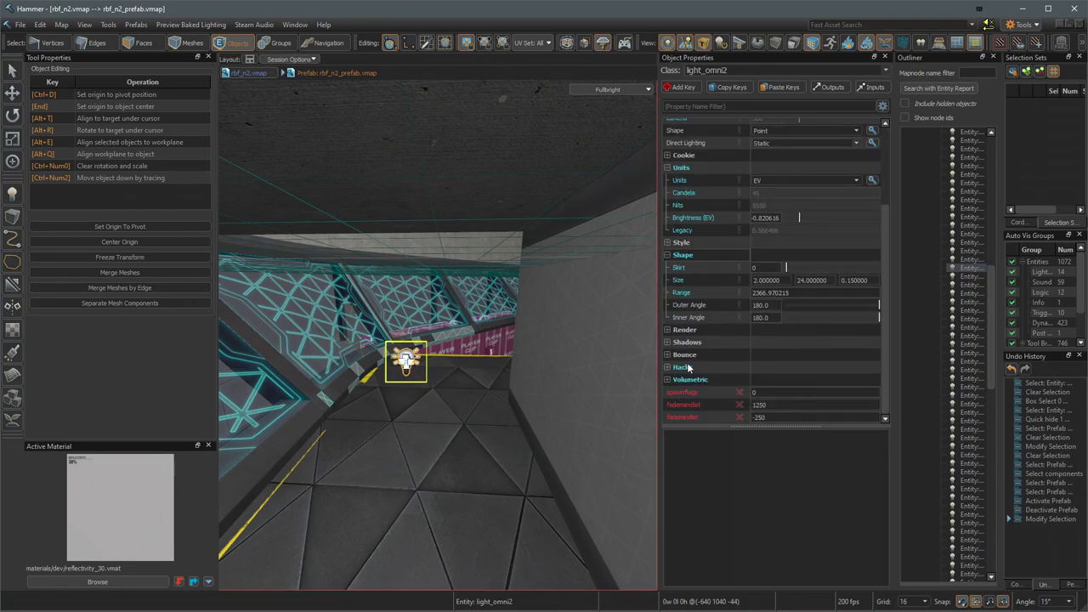
click(752, 294)
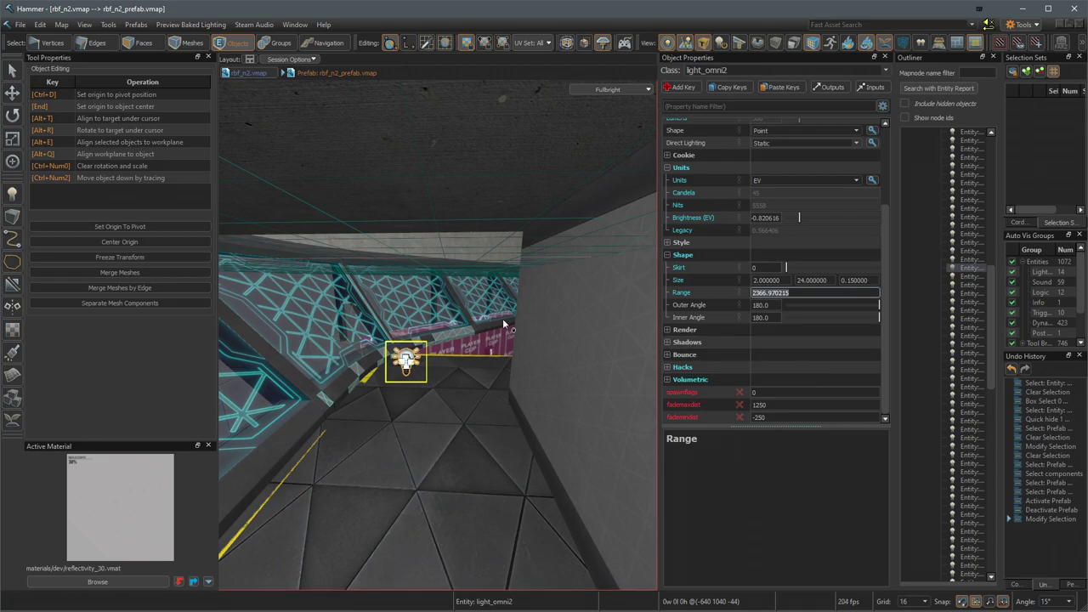
drag(798, 294, 749, 291)
Step: Open the Entity Report and filter its list to objects of class light
click(66, 25)
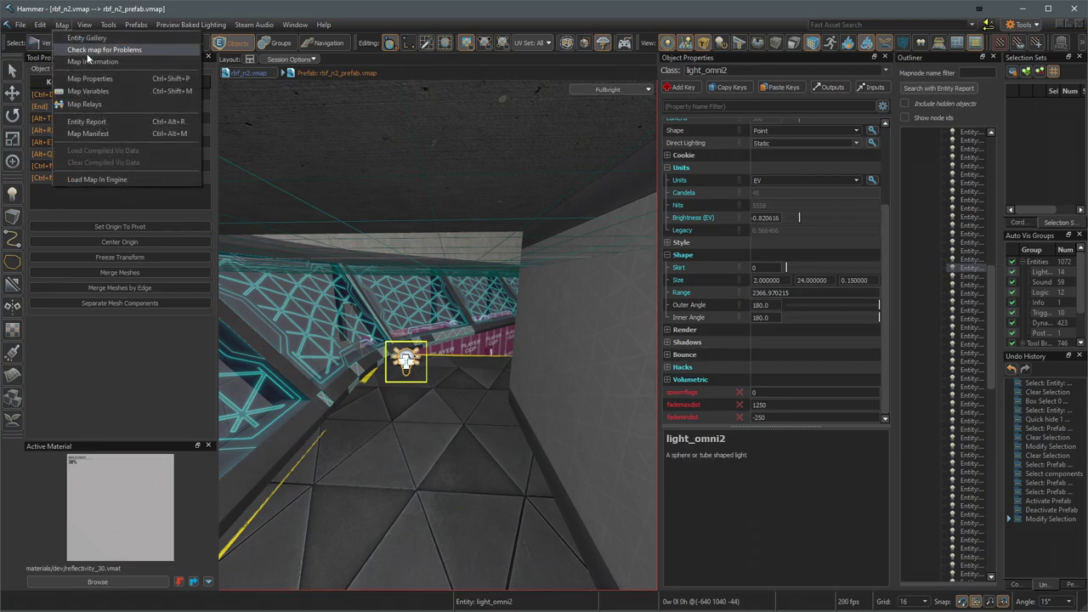
click(109, 122)
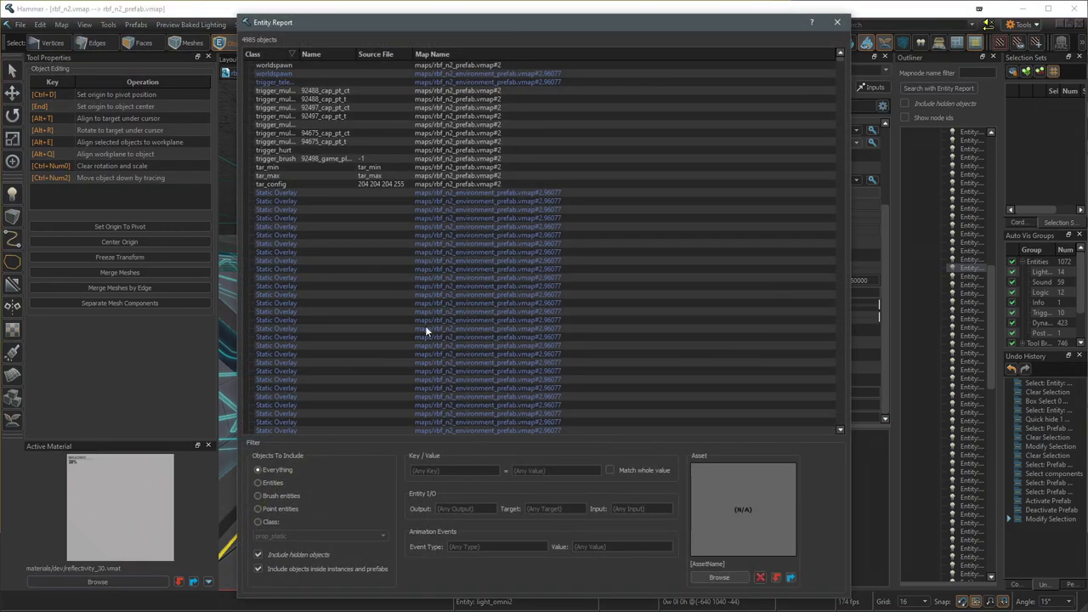
click(258, 521)
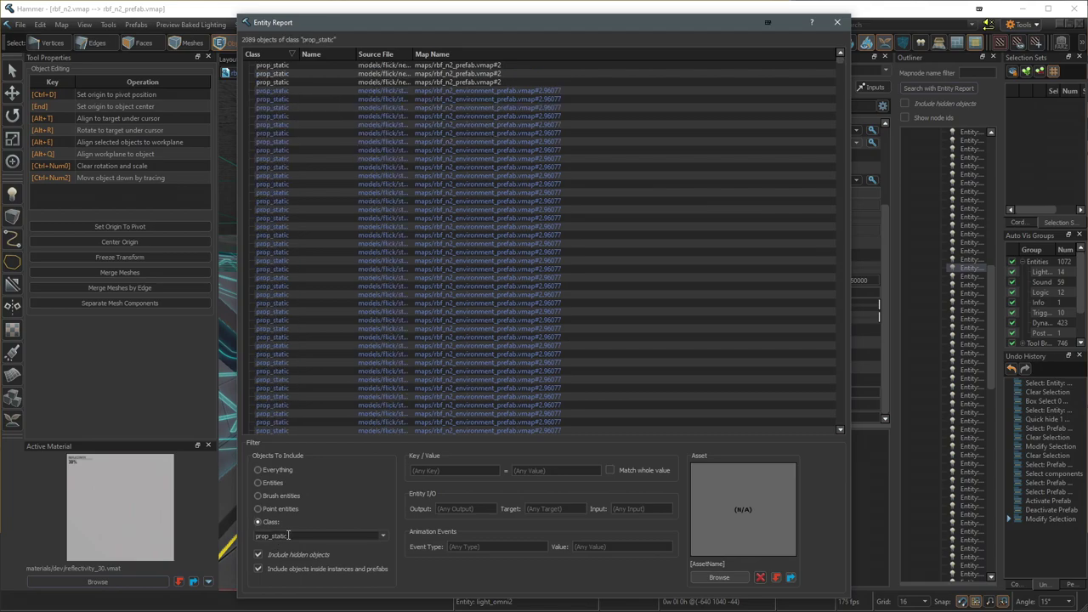
drag(288, 537, 246, 539)
text(light)
key(Return)
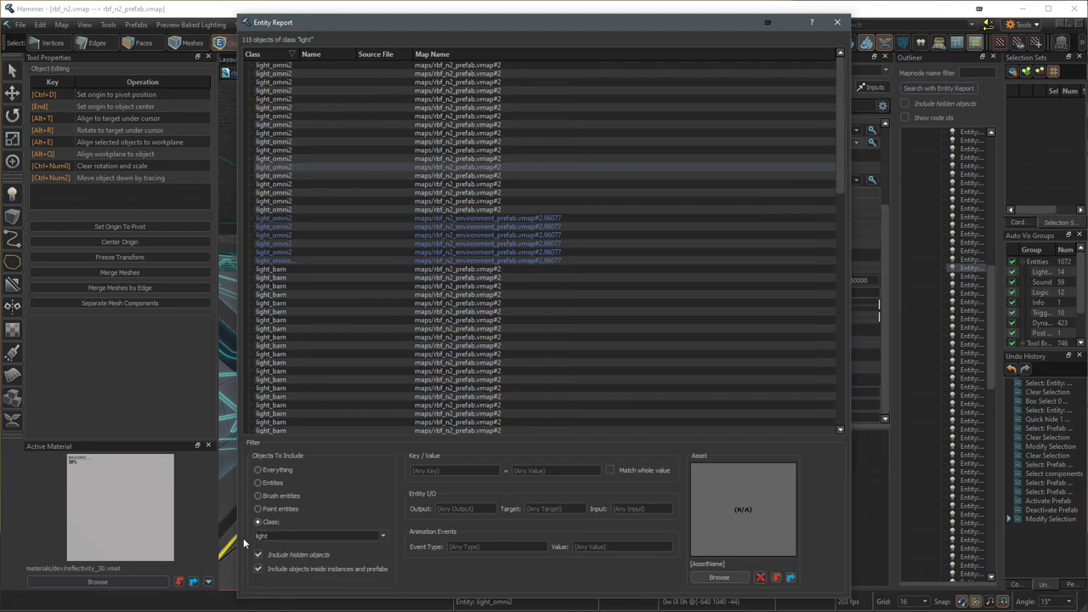
Step: Move the Entity Report aside to uncover the viewport and select all light_omni2 entries that belong to rbf_n2_prefab
scroll(578, 331, up, 10)
click(534, 260)
drag(473, 25, 765, 21)
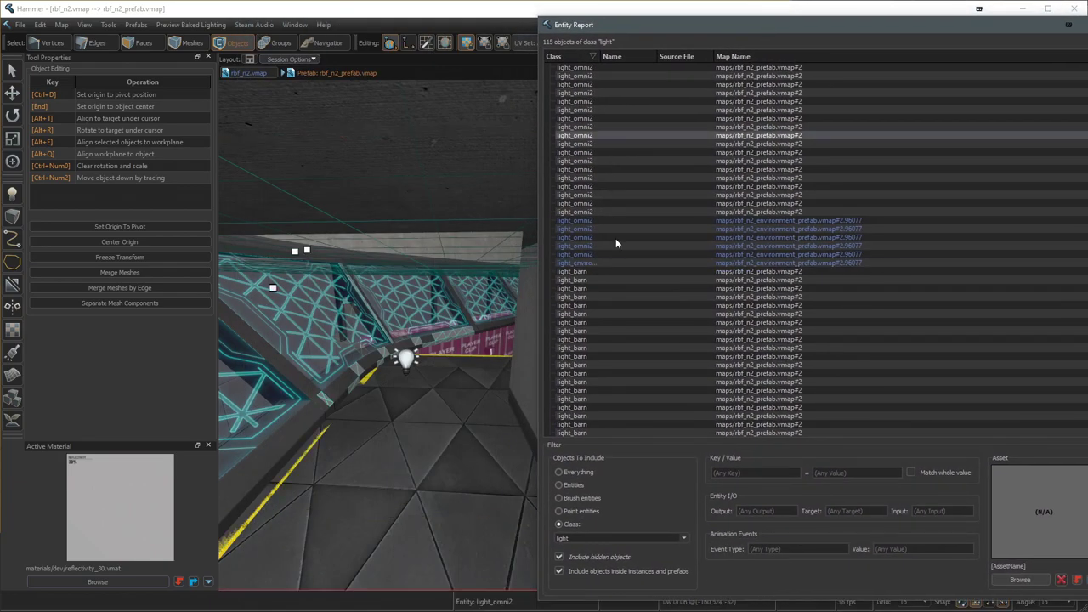
click(806, 211)
shift+click(810, 67)
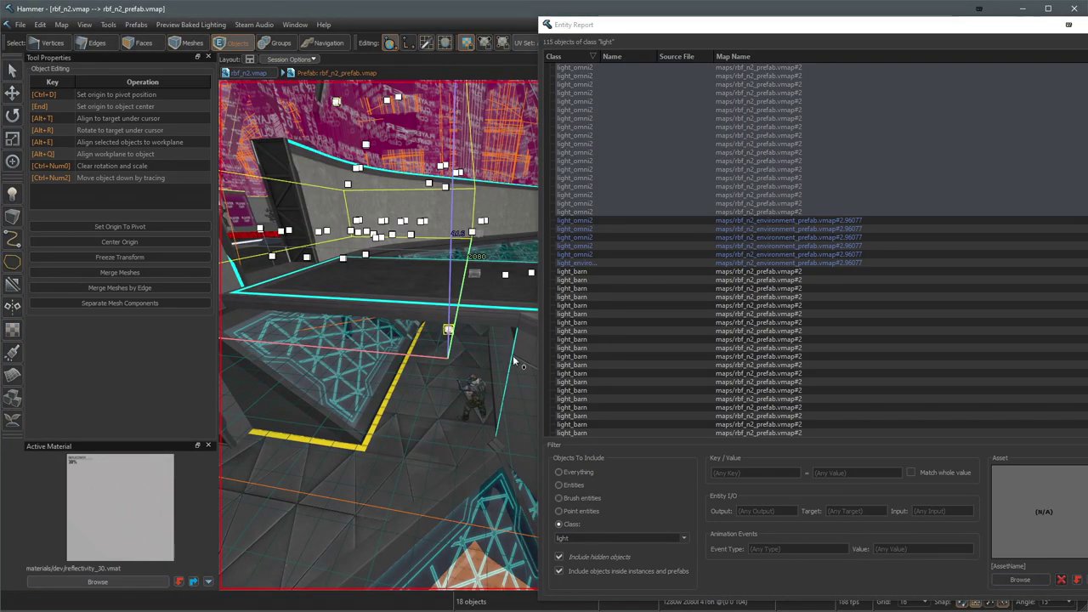
Step: Filter the reported lights by the key range and select the block of light_barn entries with ranges between 56488 and 57067
click(754, 473)
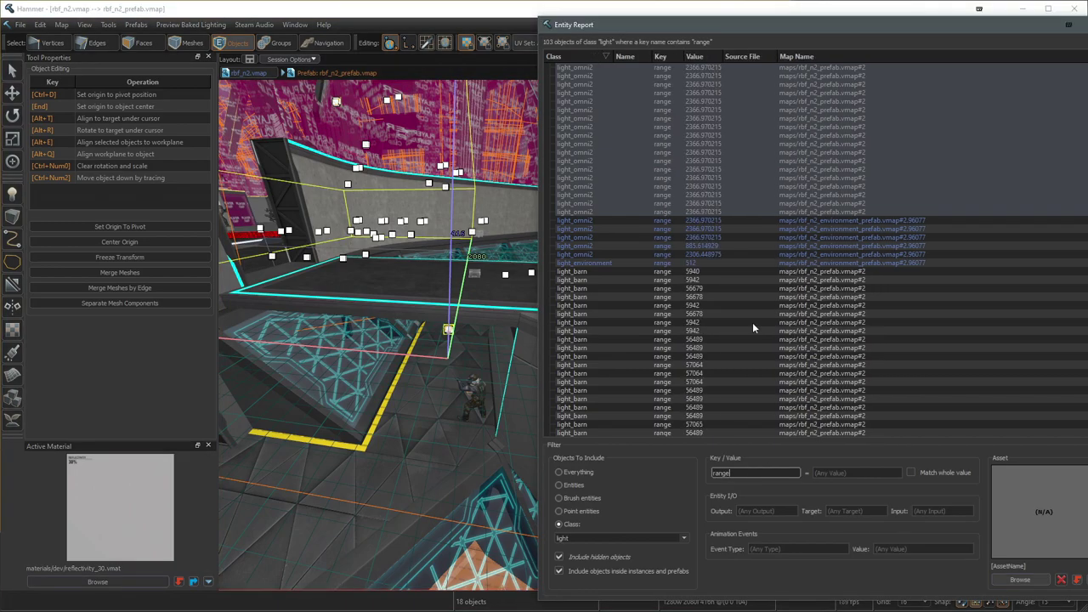
scroll(731, 292, down, 9)
click(731, 313)
scroll(720, 316, up, 4)
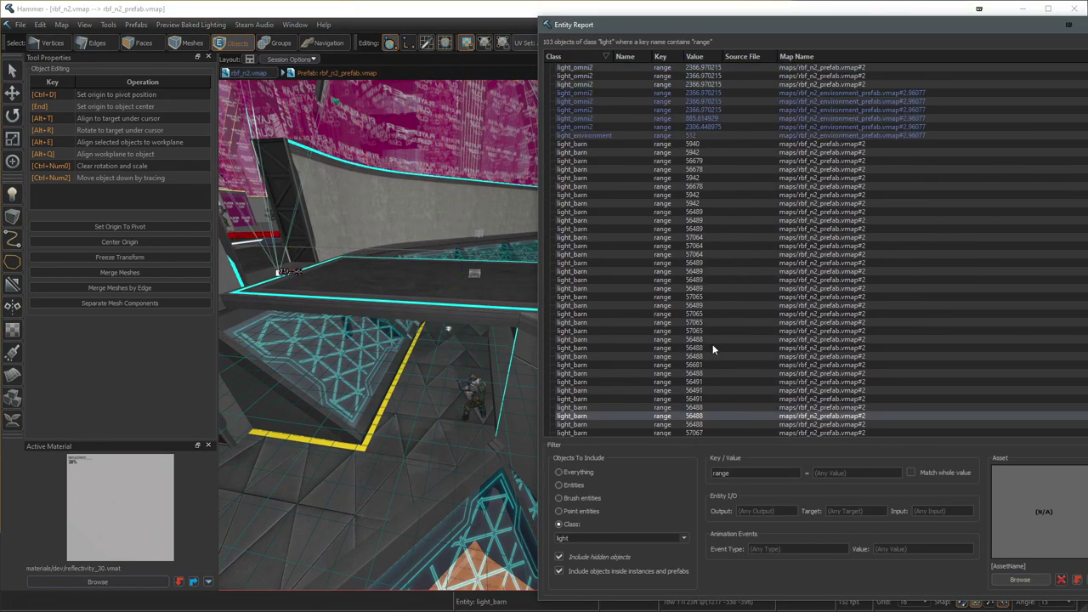
click(699, 211)
scroll(716, 268, down, 5)
shift+click(708, 287)
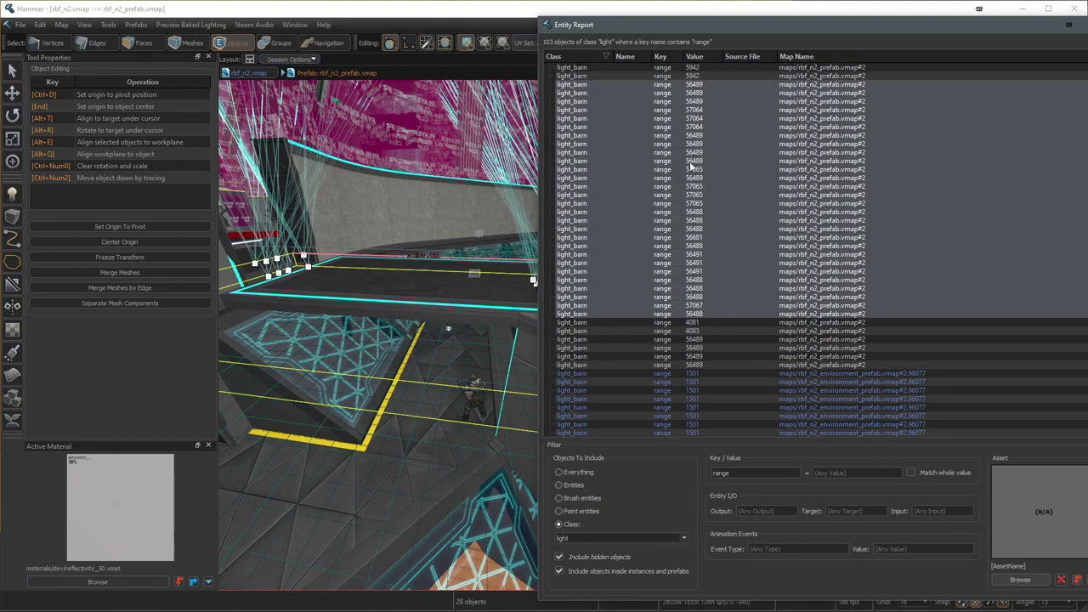
Step: Select a light_barn with range 56678, switch to the first one with range 56489, and close the Entity Report
scroll(706, 127, up, 3)
click(704, 119)
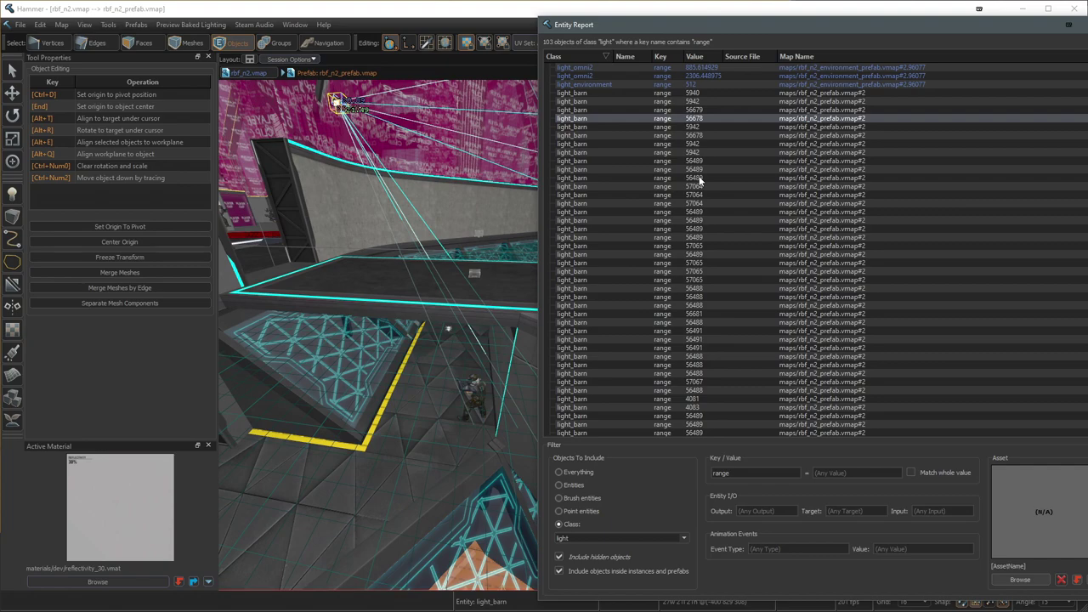
click(713, 159)
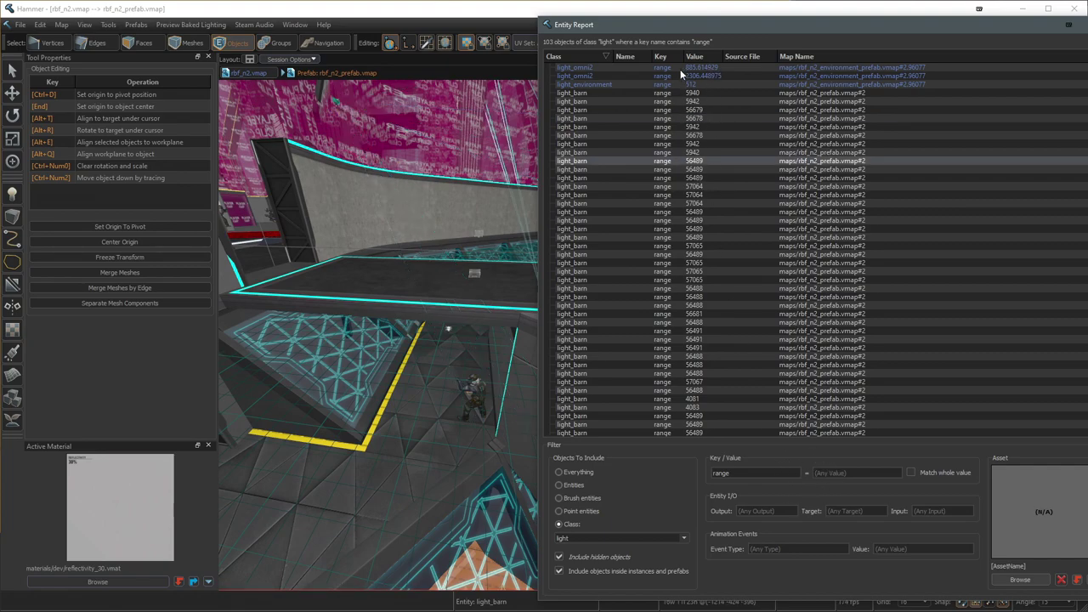
scroll(744, 221, up, 7)
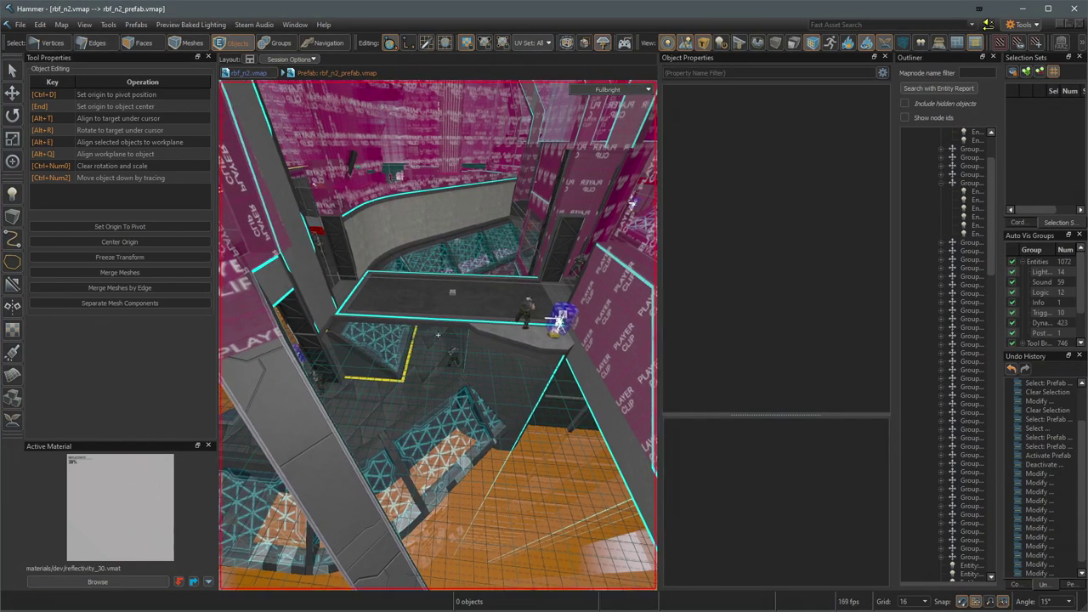
Step: Fly through the map to the two white spheres above the floor logo and select the prefab that contains them
key(w)
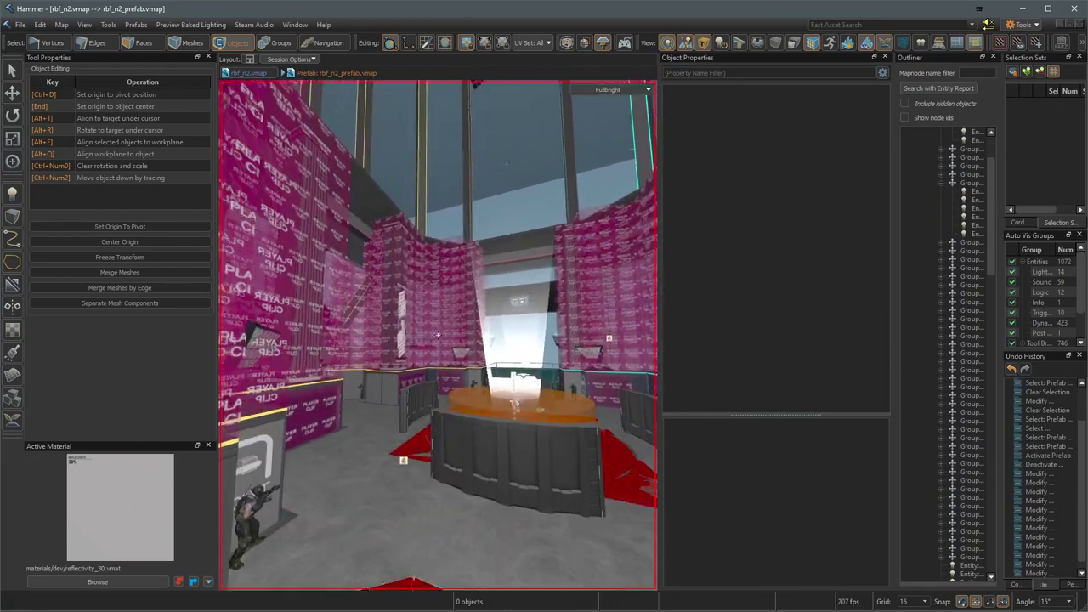
key(w)
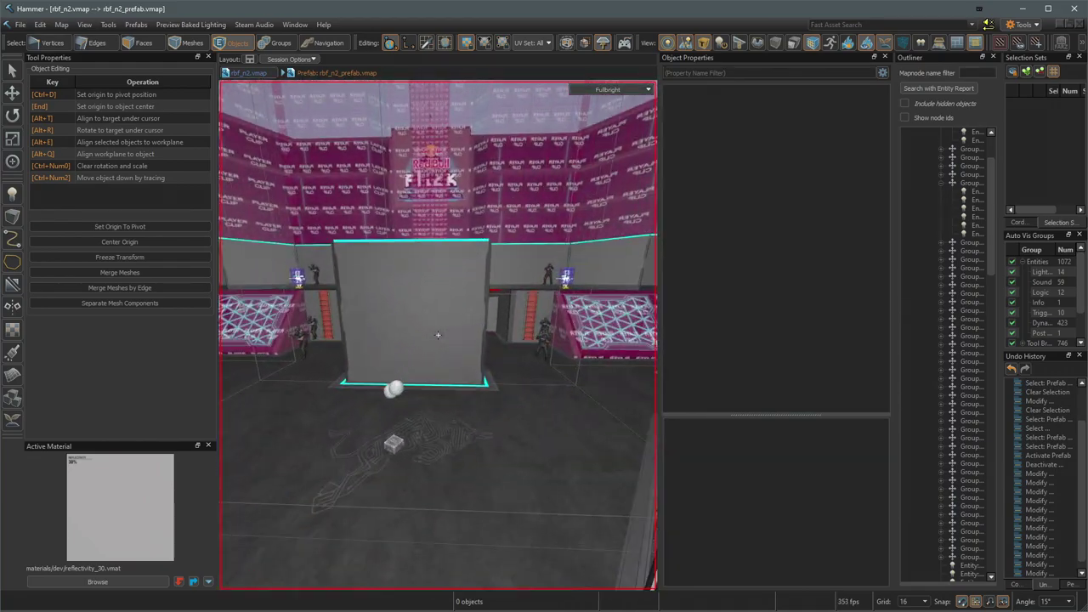
key(a)
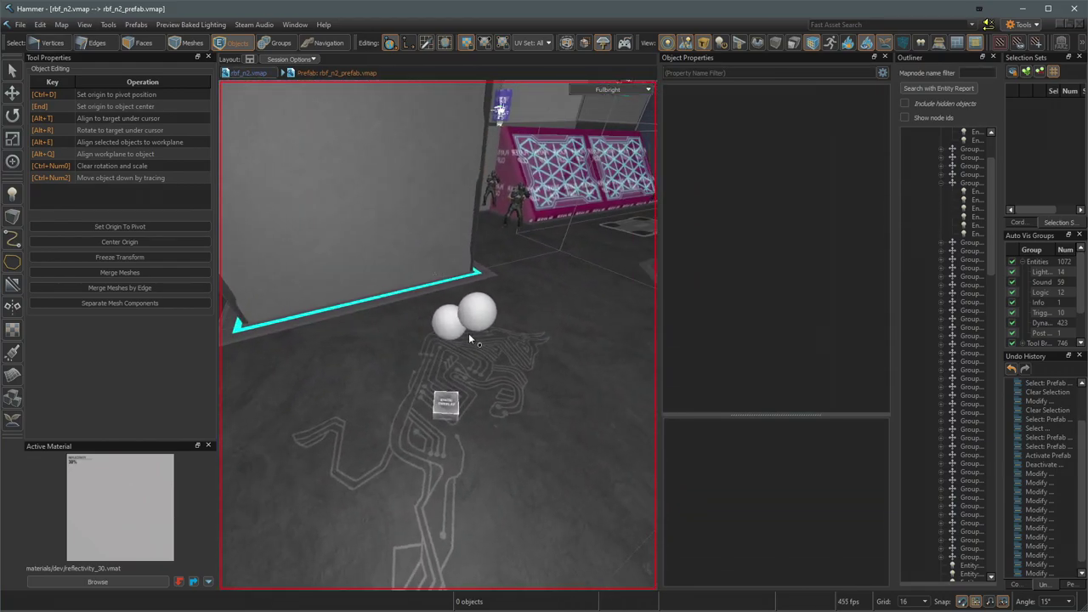
click(476, 332)
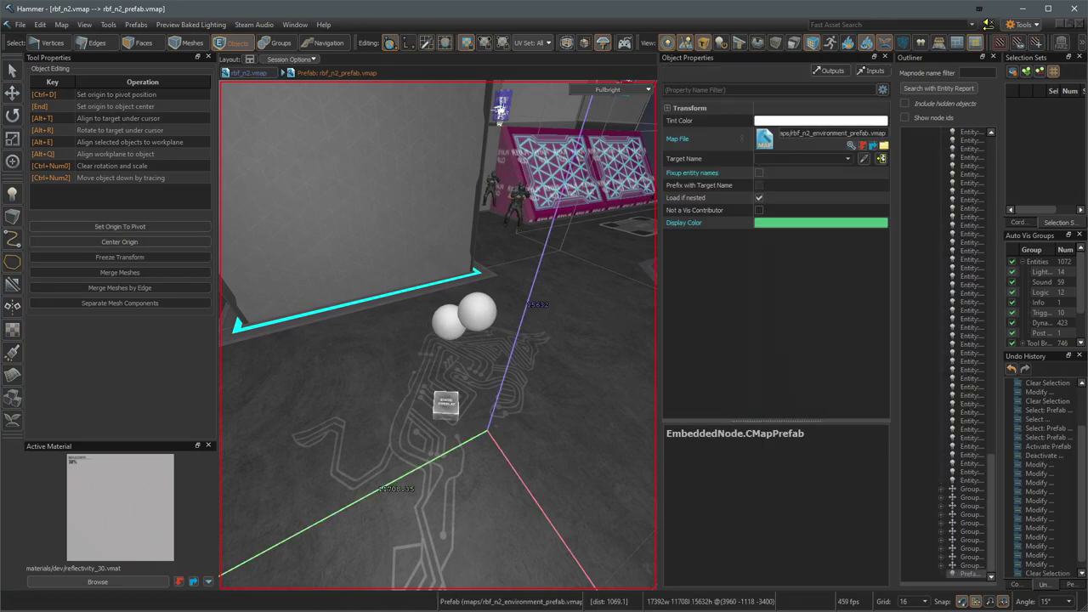
Step: Widen the Outliner to read the selected prefab's name and open rbf_n2_environment_prefab.vmap for in-place editing
key(s)
key(a)
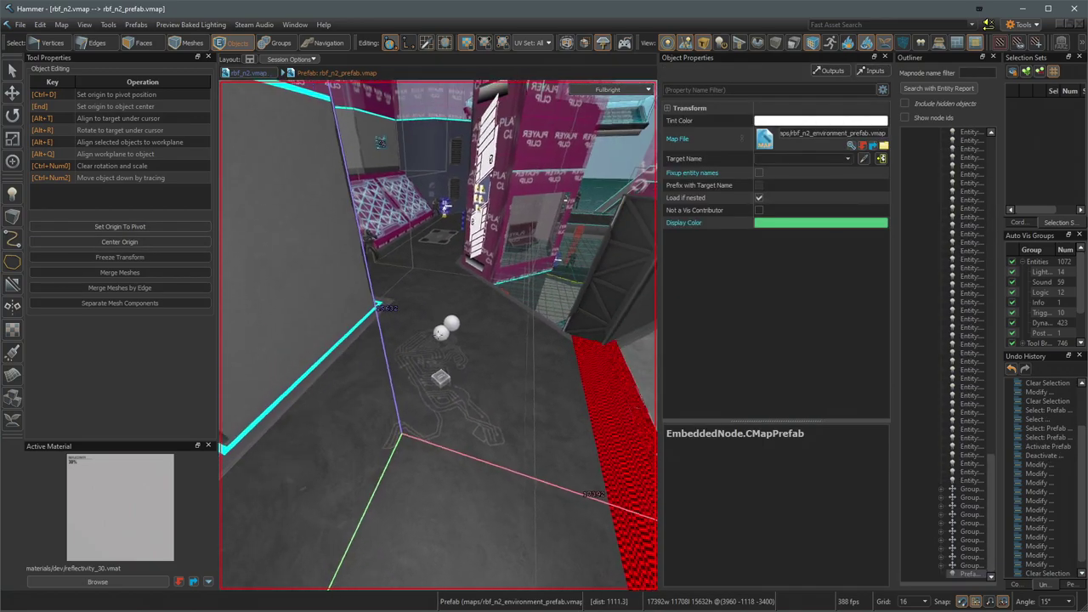
key(s)
key(d)
click(468, 185)
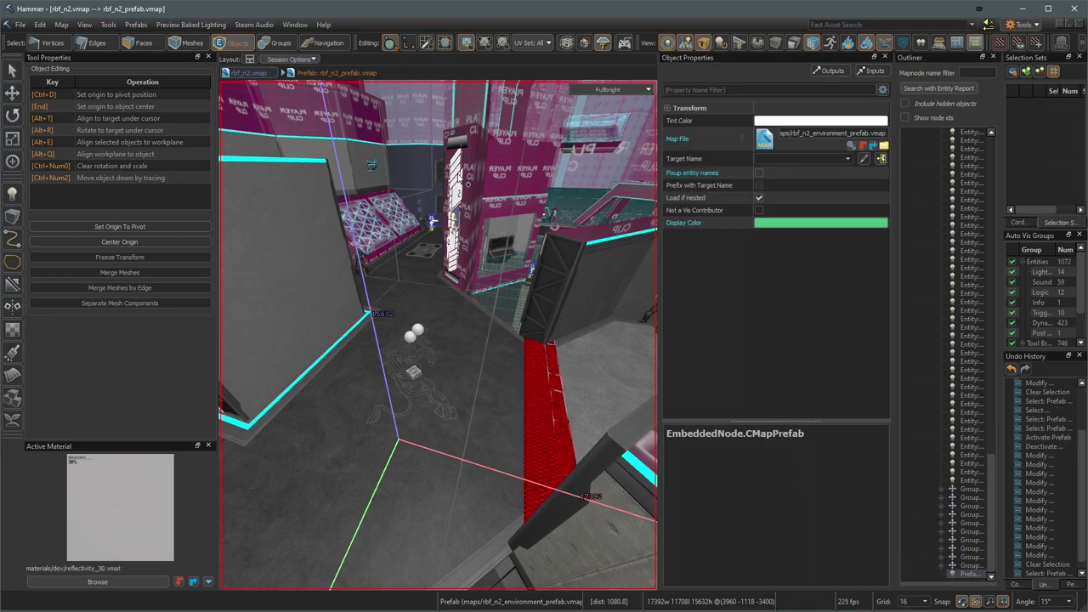
click(534, 329)
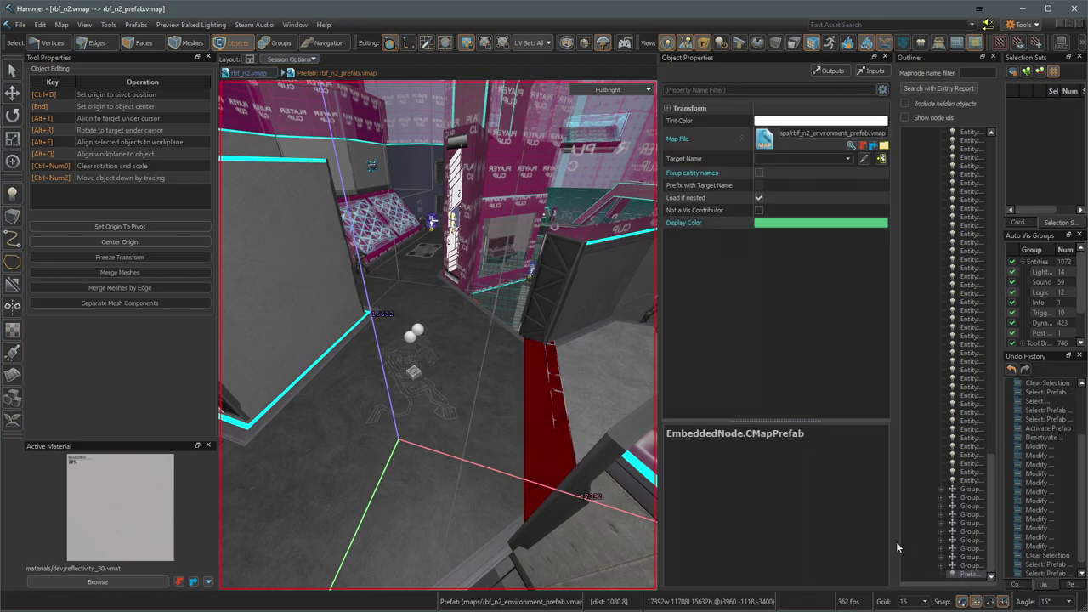
drag(892, 541, 777, 540)
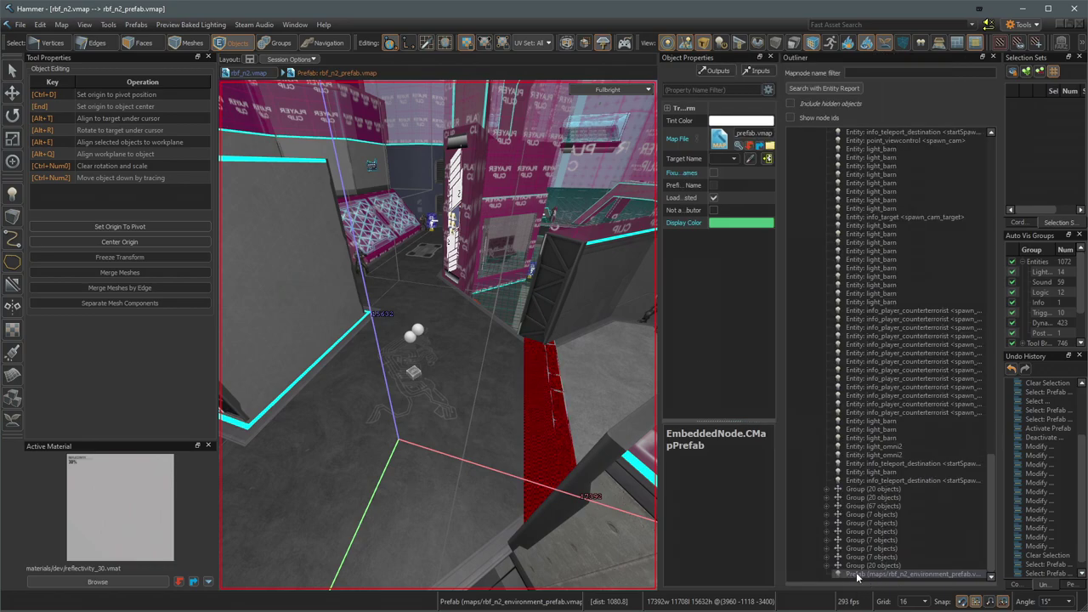
double_click(405, 340)
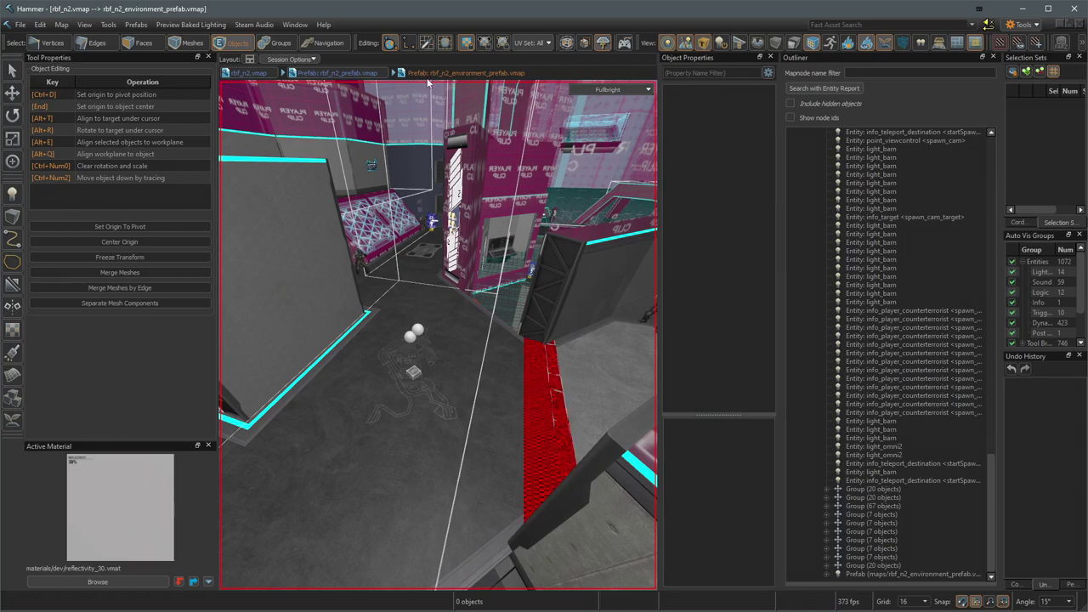
Step: Select each of the two env_combined_light_probe_volume spheres in turn to examine their properties and extents, and clear the selection
click(434, 336)
right_drag(438, 335, 420, 365)
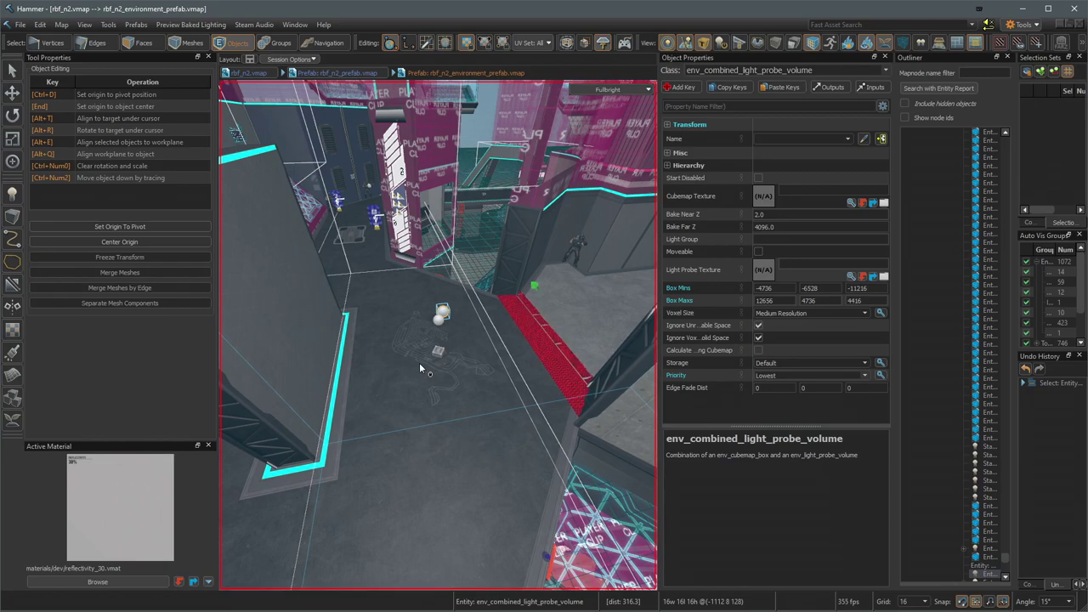
click(440, 318)
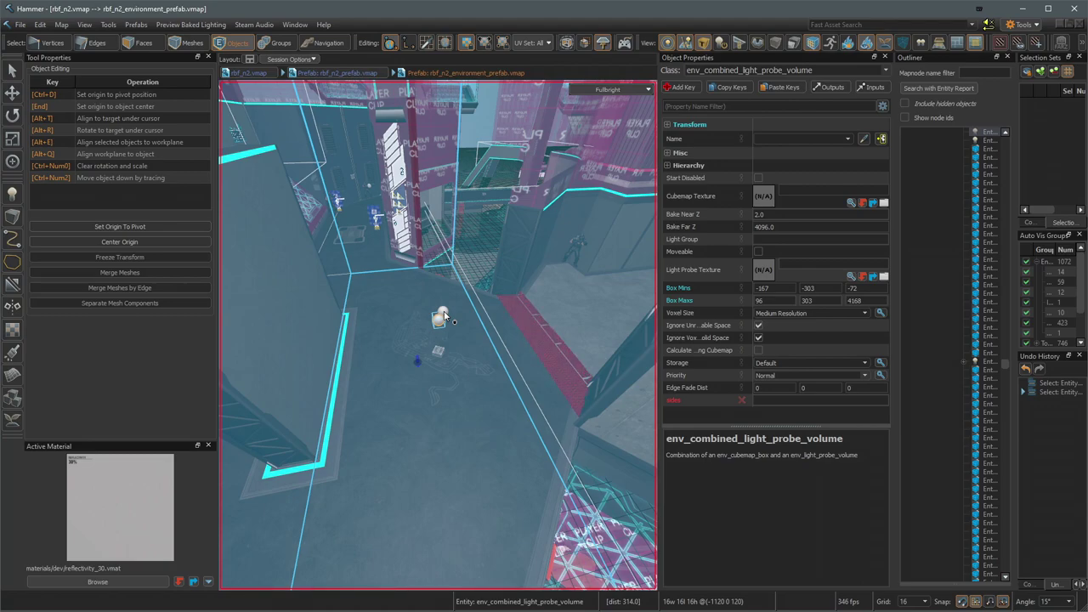
click(61, 24)
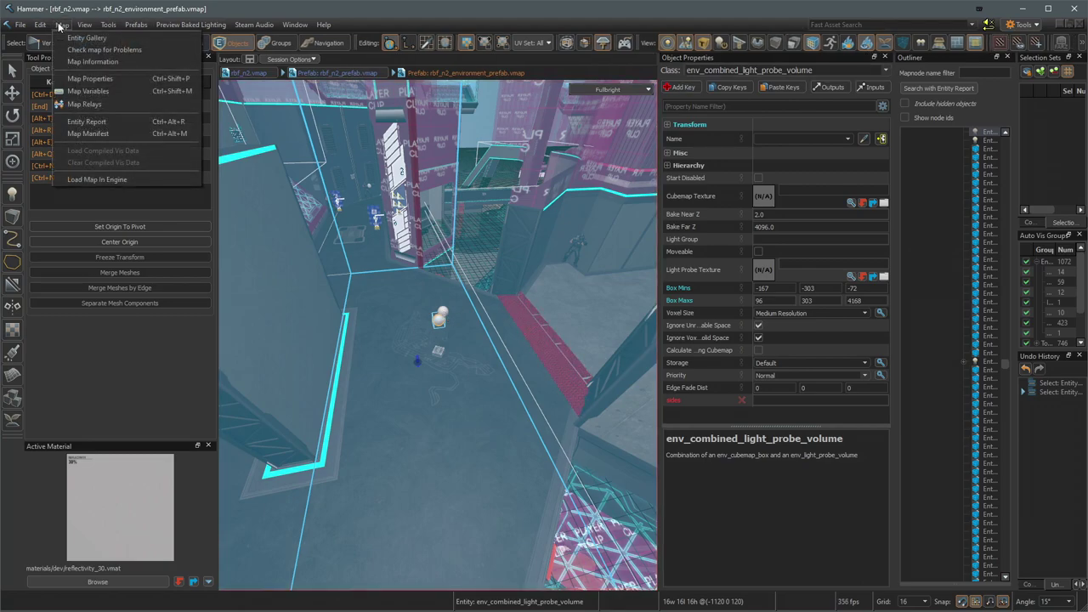
click(297, 11)
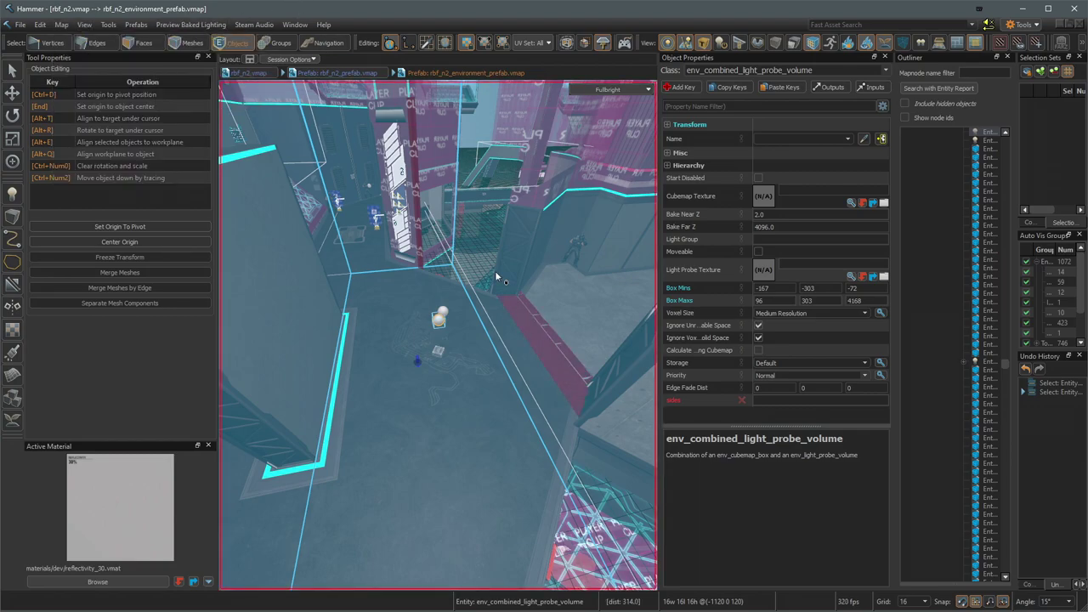
mouse_move(495, 273)
right_down()
mouse_move(438, 335)
mouse_move(491, 269)
right_up()
key(Escape)
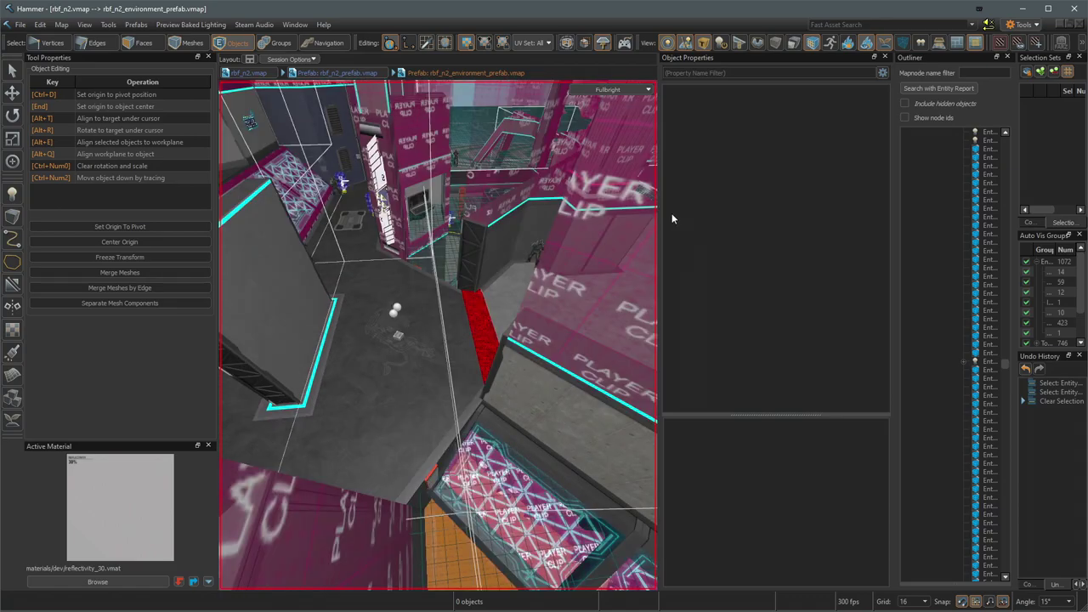
Step: Widen the viewport and leave the environment prefab to return to editing rbf_n2_prefab.vmap
drag(660, 218, 865, 218)
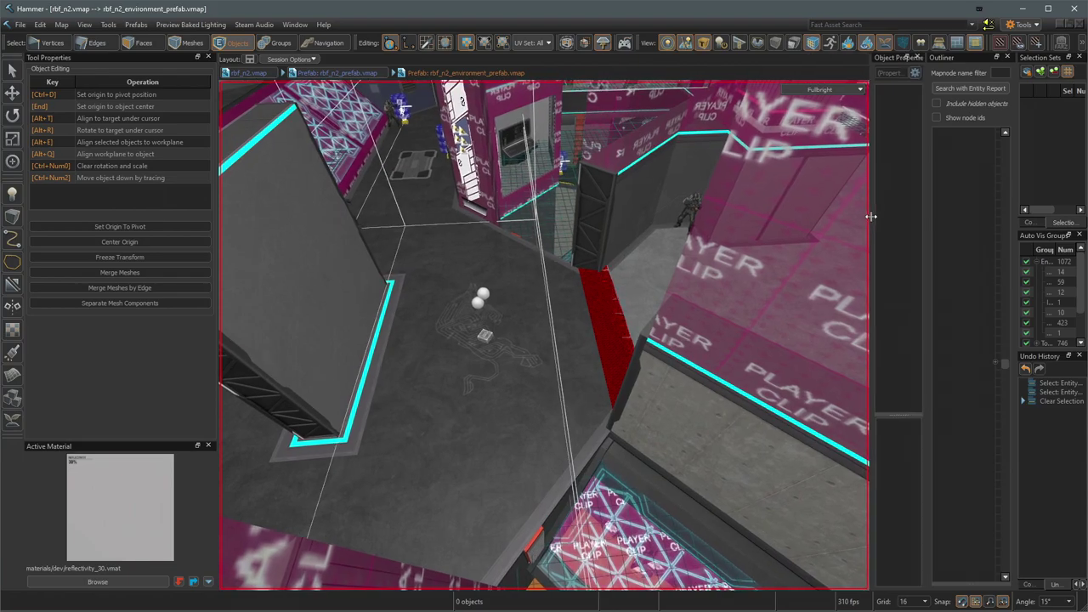
click(341, 73)
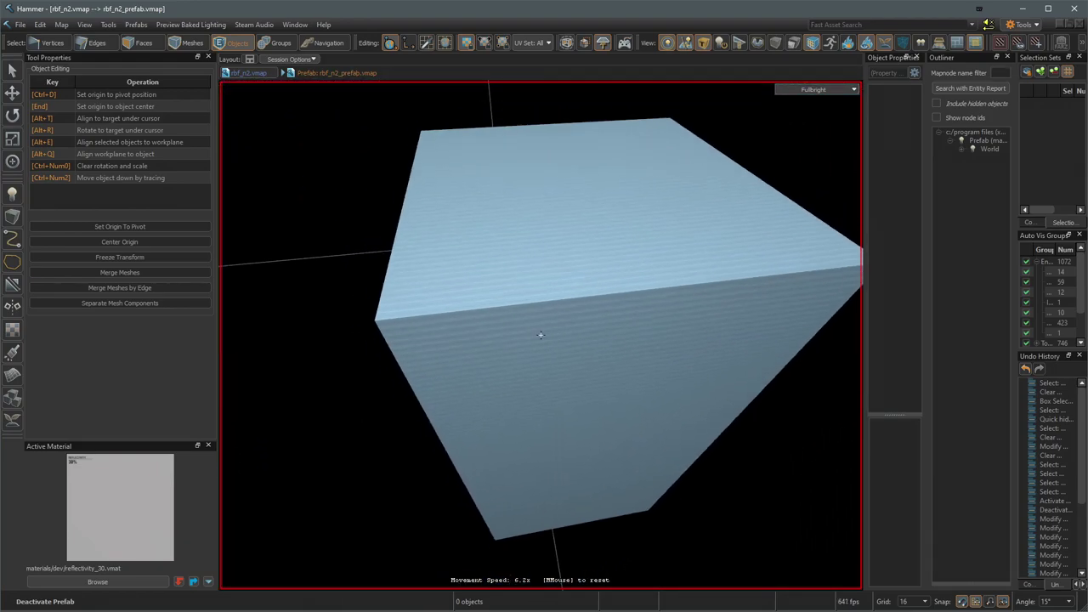
key(s)
right_drag(541, 335, 592, 292)
Step: Select rbf_n2_environment_prefab by its light-blue outer shell and reopen it for in-place editing
click(609, 263)
key(s)
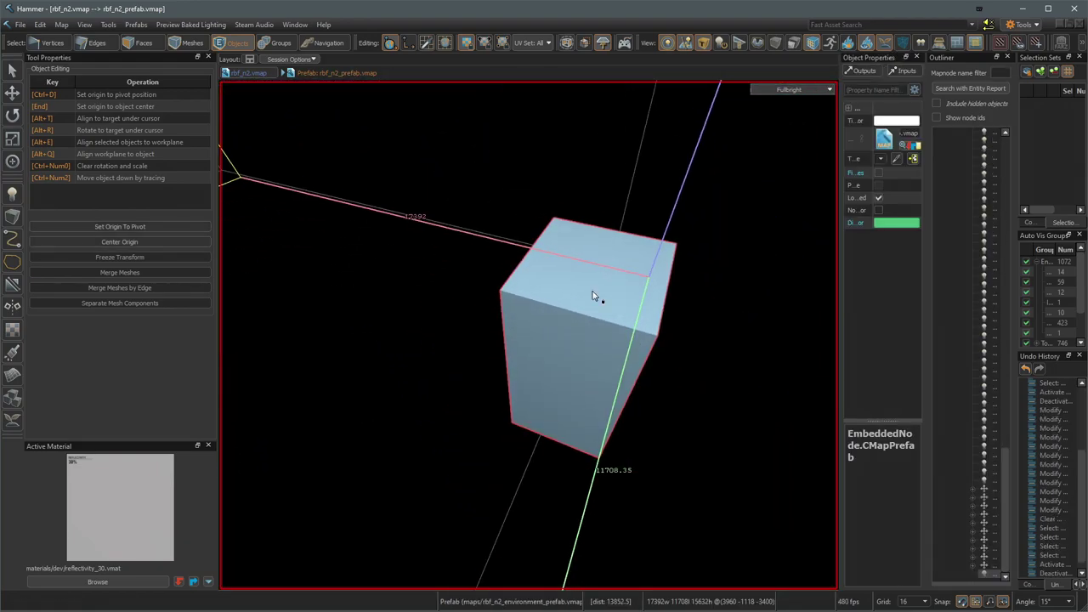
double_click(594, 295)
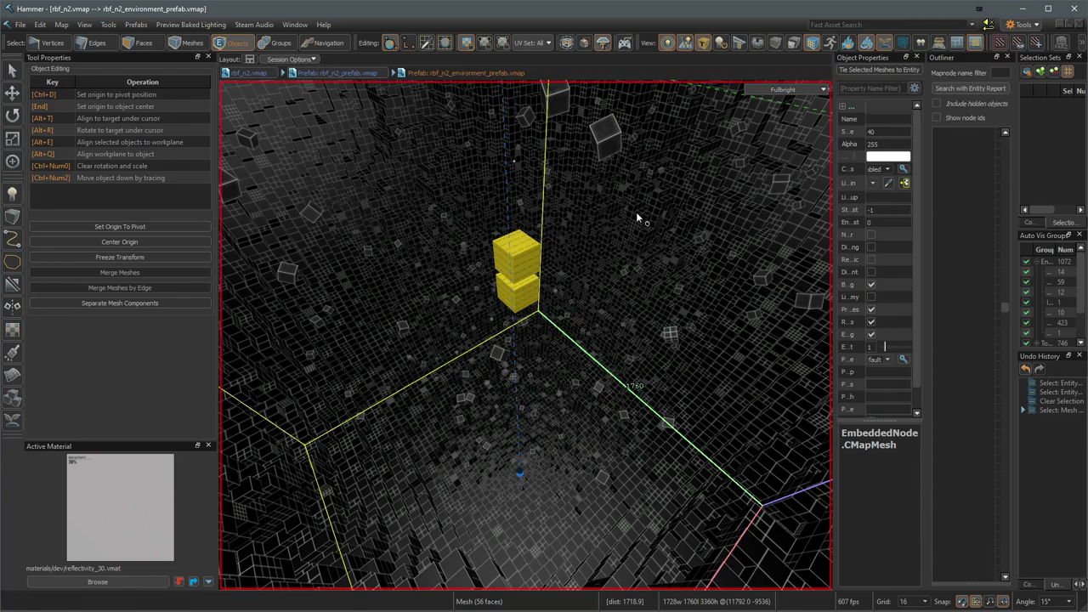
Step: Clear the mesh selection and box-select the isolated light-blue box with the objects inside it, outside the main map
right_drag(636, 212, 526, 335)
key(s)
key(w)
click(399, 262)
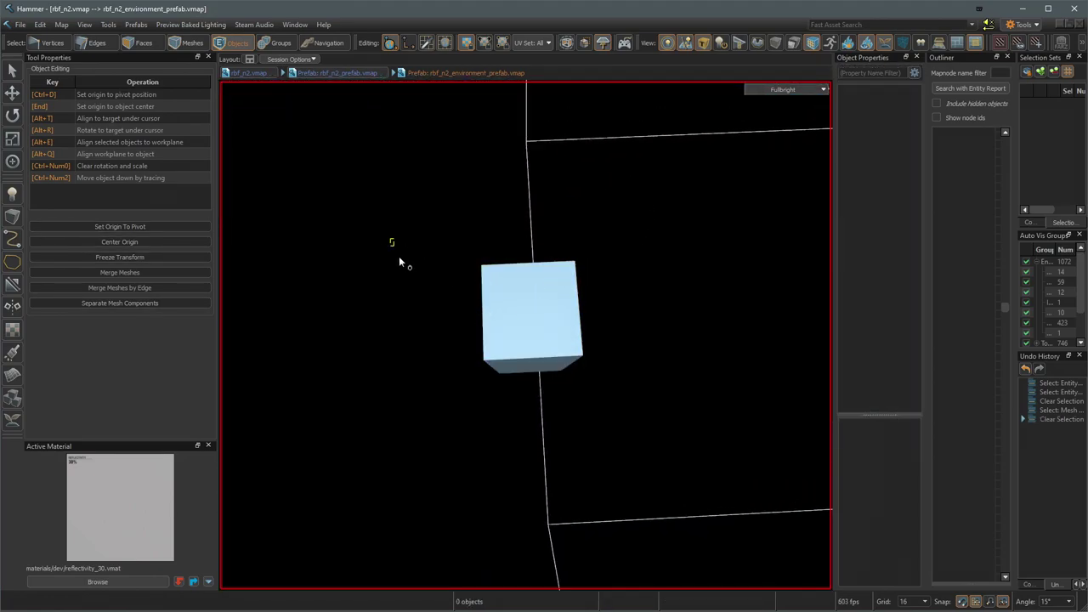
drag(625, 416, 625, 416)
right_drag(489, 380, 489, 380)
Step: Show the side and top views beside the 3D view and frame the selected box in the top view
key(shift+z)
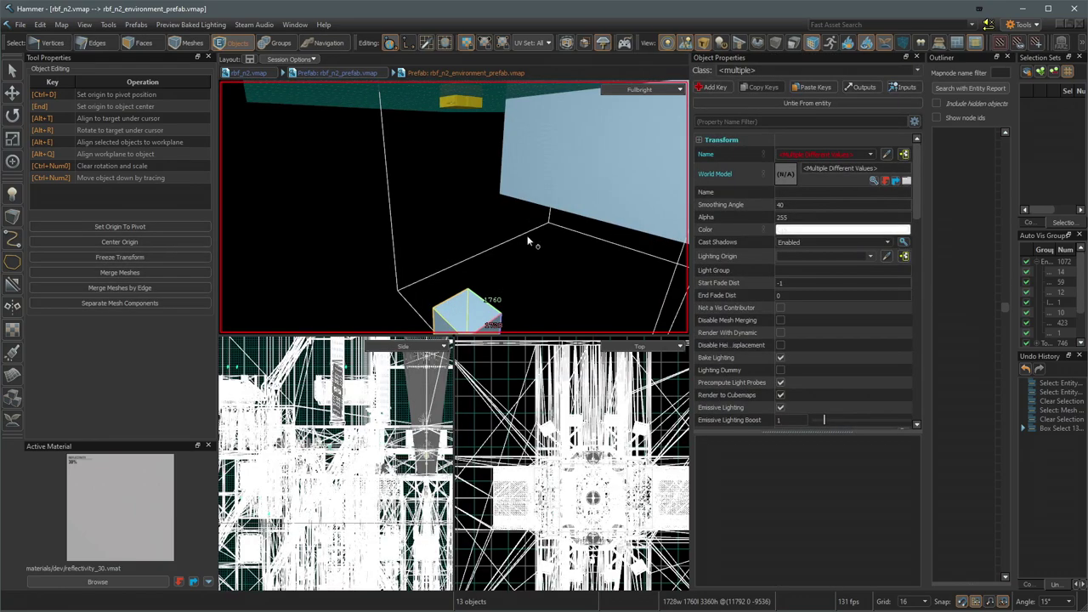
scroll(568, 423, down, 10)
scroll(586, 444, up, 5)
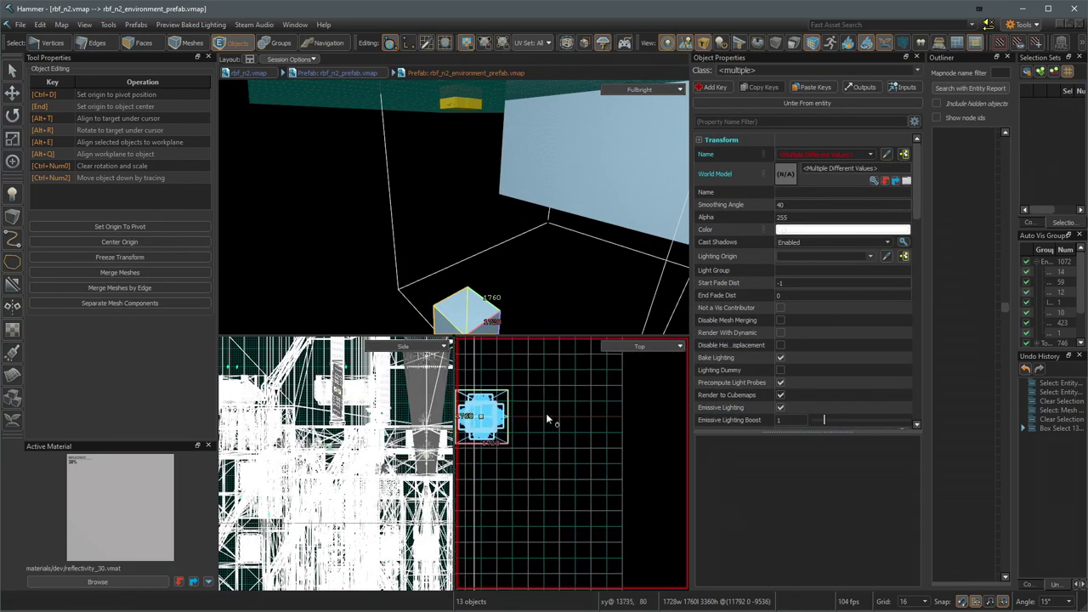
Step: Cut the selected box and its contents and paste them at their original position into a new map
key(ctrl+x)
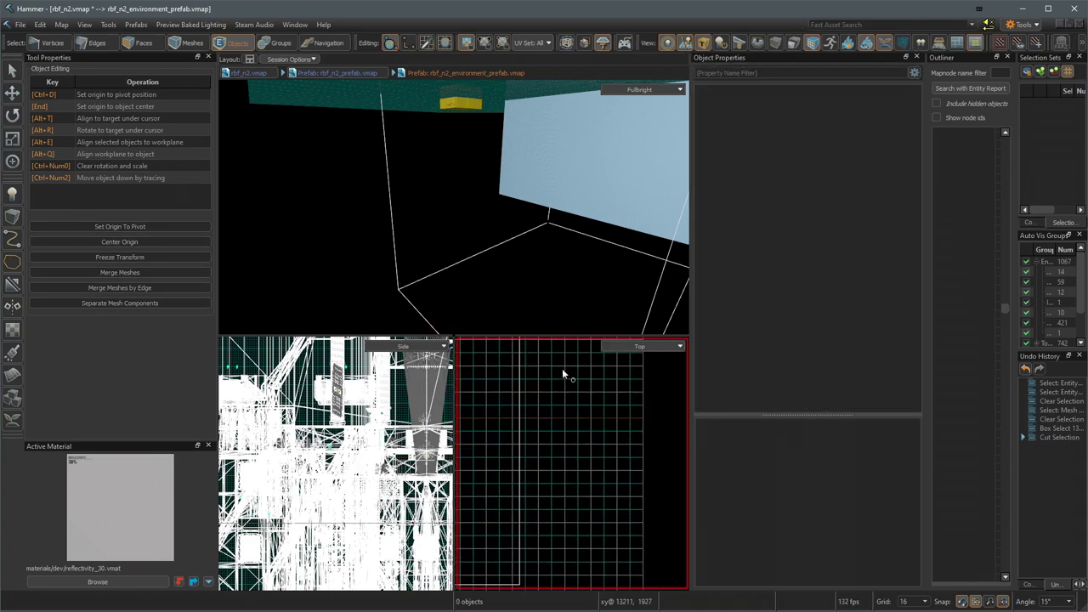
click(18, 25)
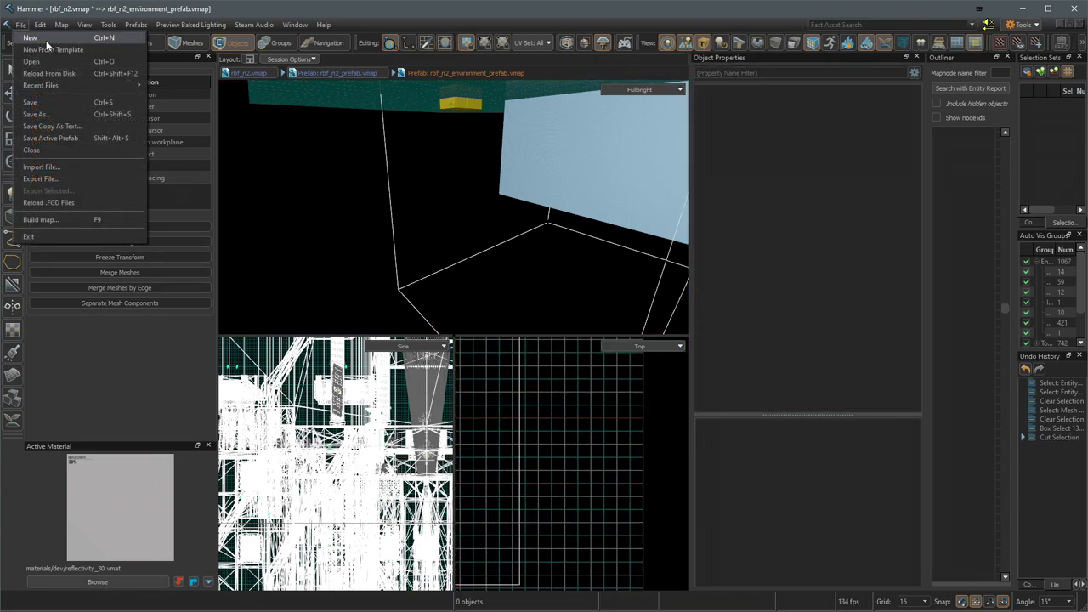
click(44, 39)
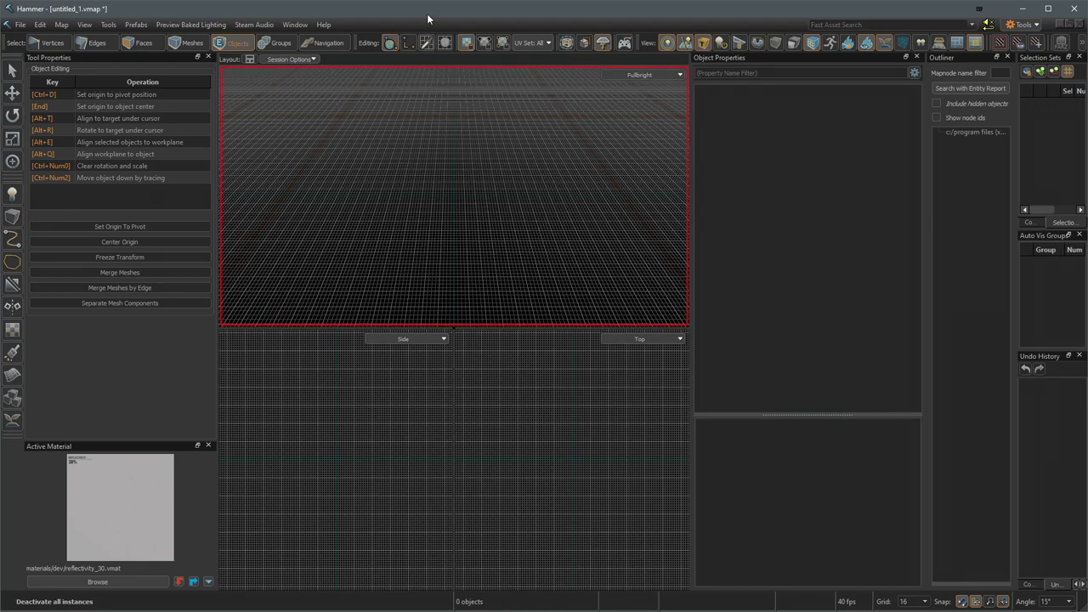
key(ctrl+shift+v)
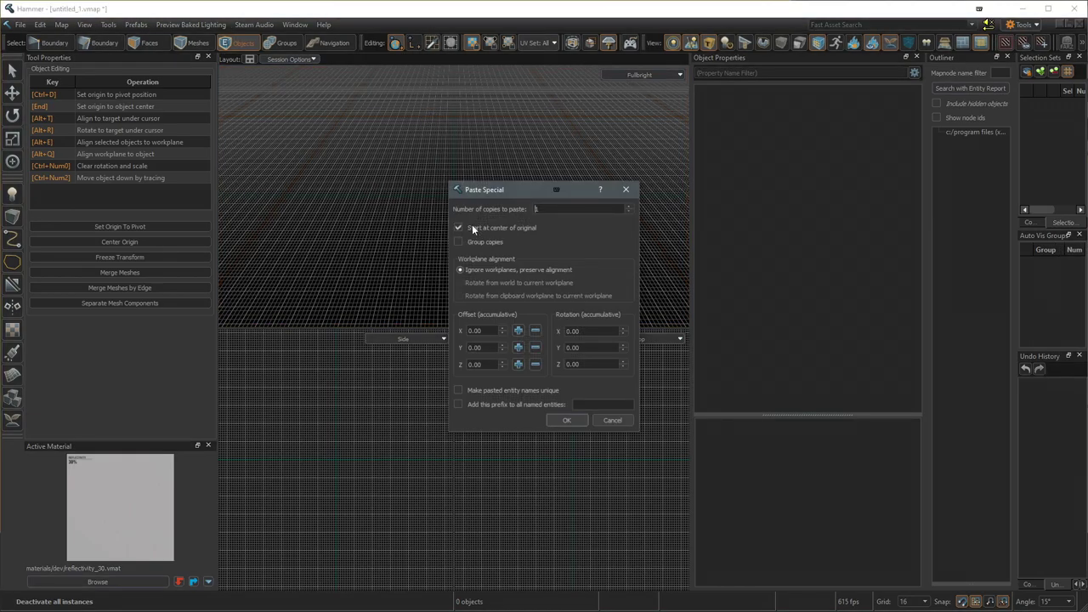
click(567, 421)
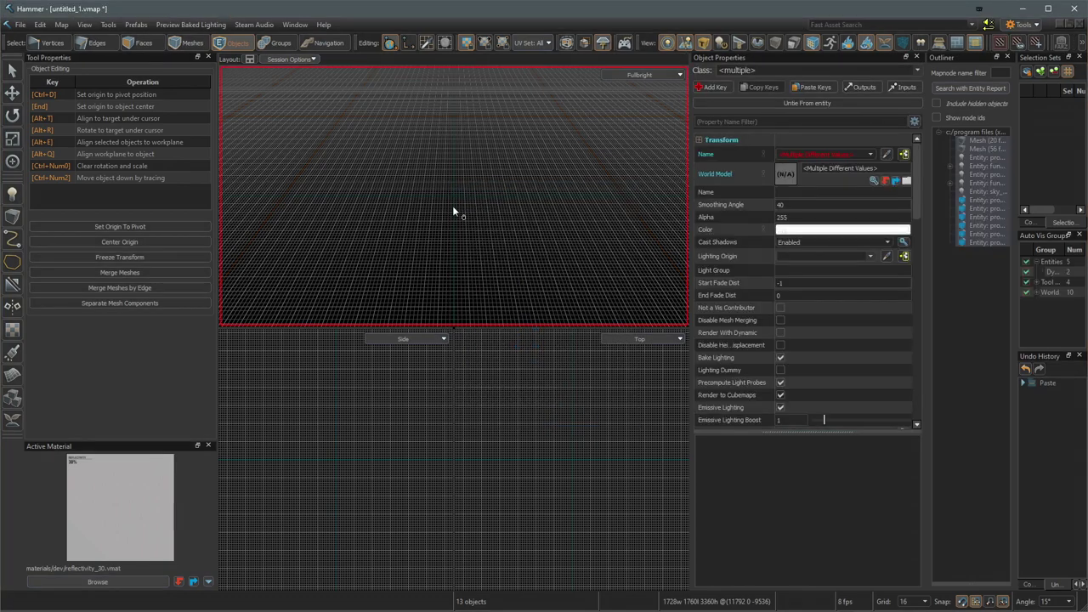
right_drag(453, 197, 464, 207)
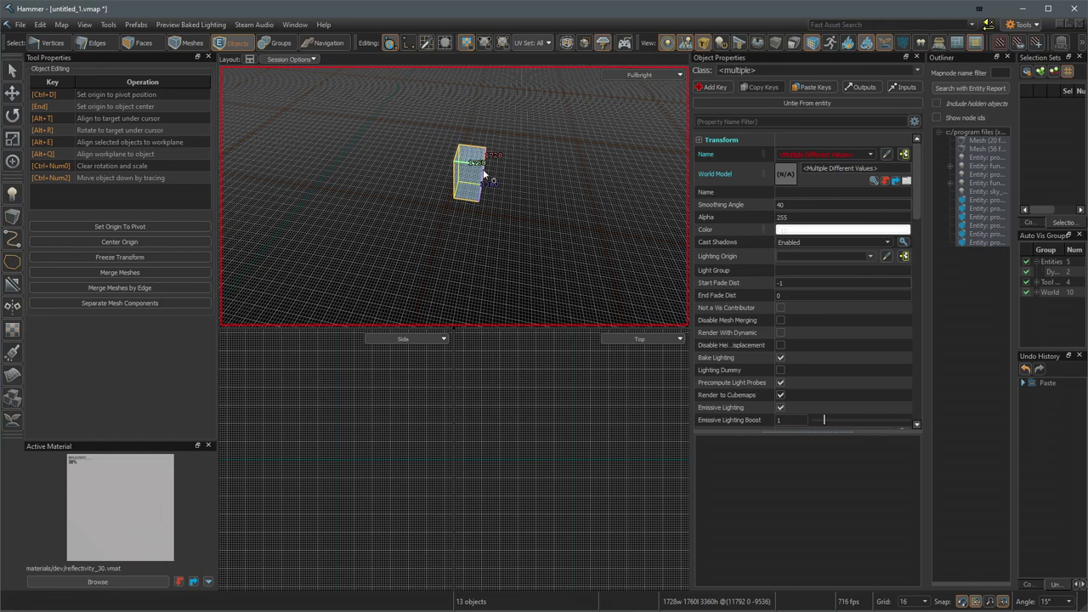
Step: Save the new map as rbf_n2_skybox in the addon's maps folder
click(19, 24)
click(44, 117)
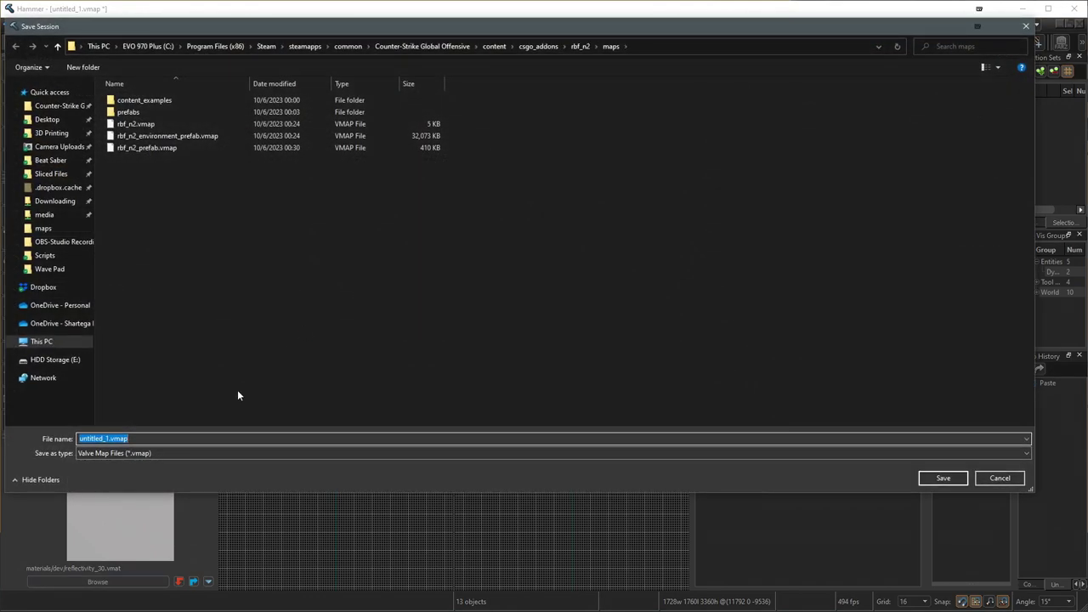
text(rbf_n2_skybox)
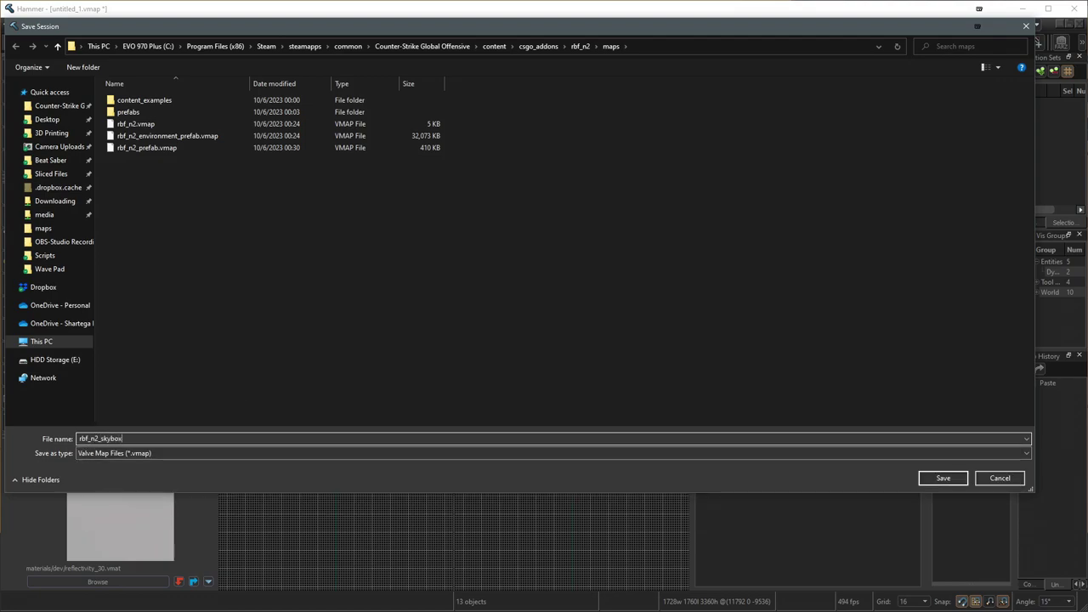
key(Return)
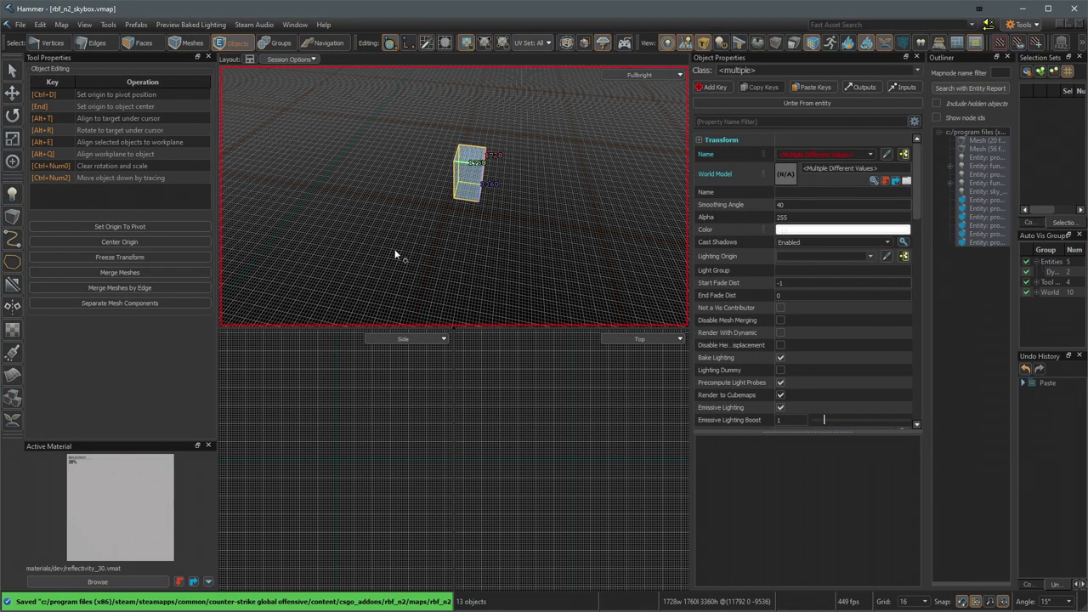
Step: Set the map type of rbf_n2_skybox to 3D Skybox in the map properties and save the map
click(61, 24)
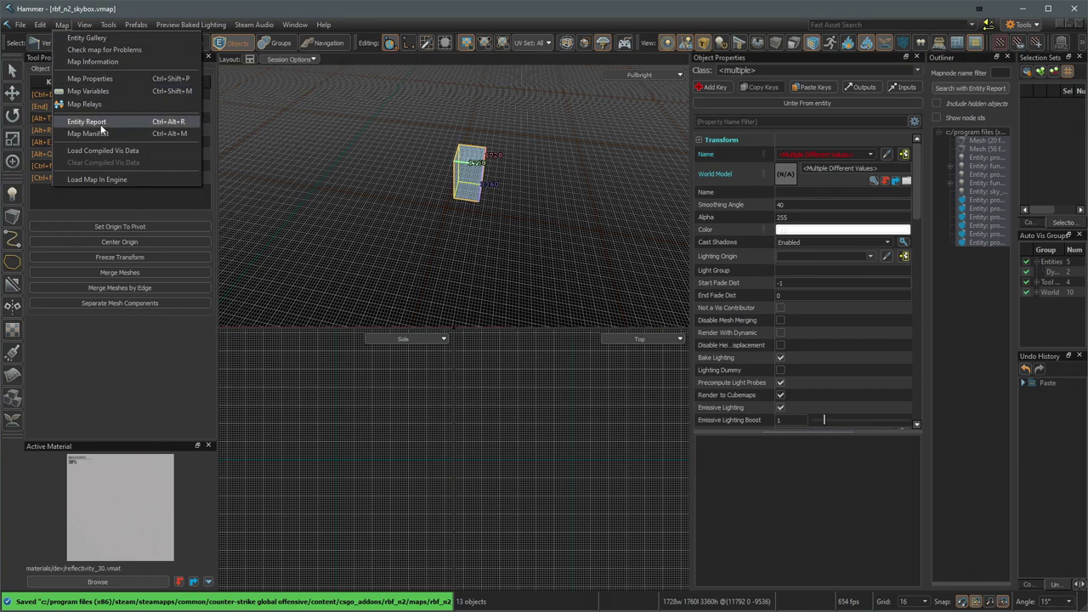
click(88, 91)
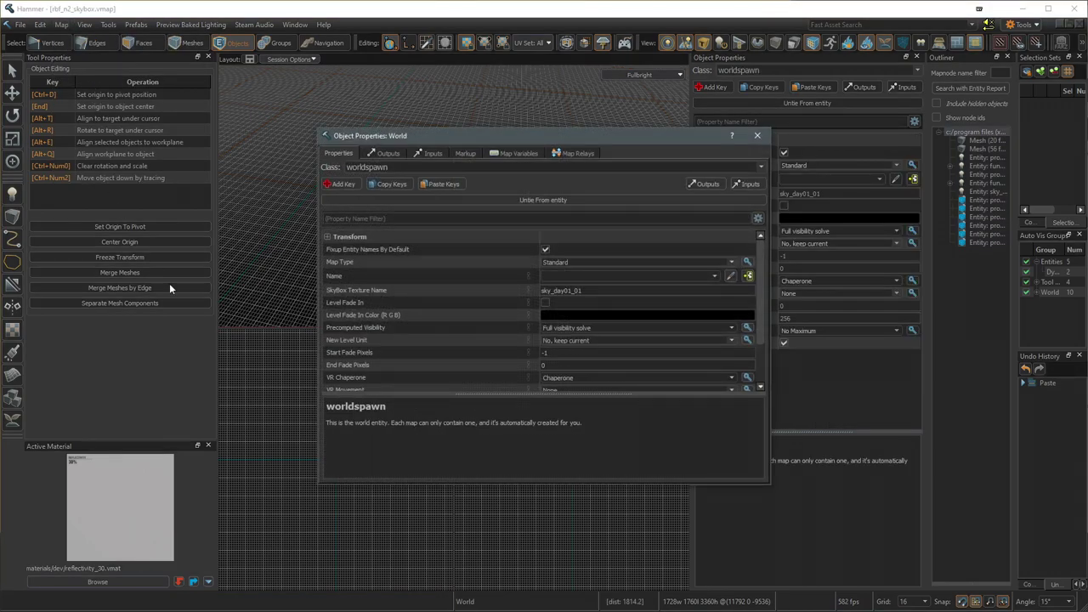
click(732, 263)
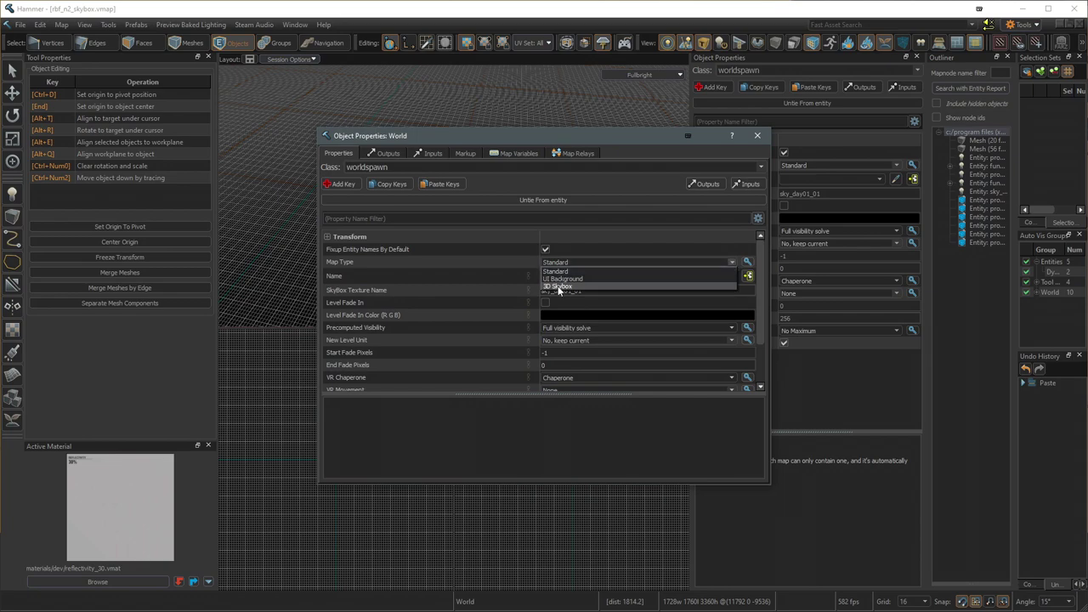
click(559, 287)
key(ctrl+s)
Step: Return to the root level of rbf_n2.vmap and place an info_player_start entity on the open floor inside the map
click(291, 25)
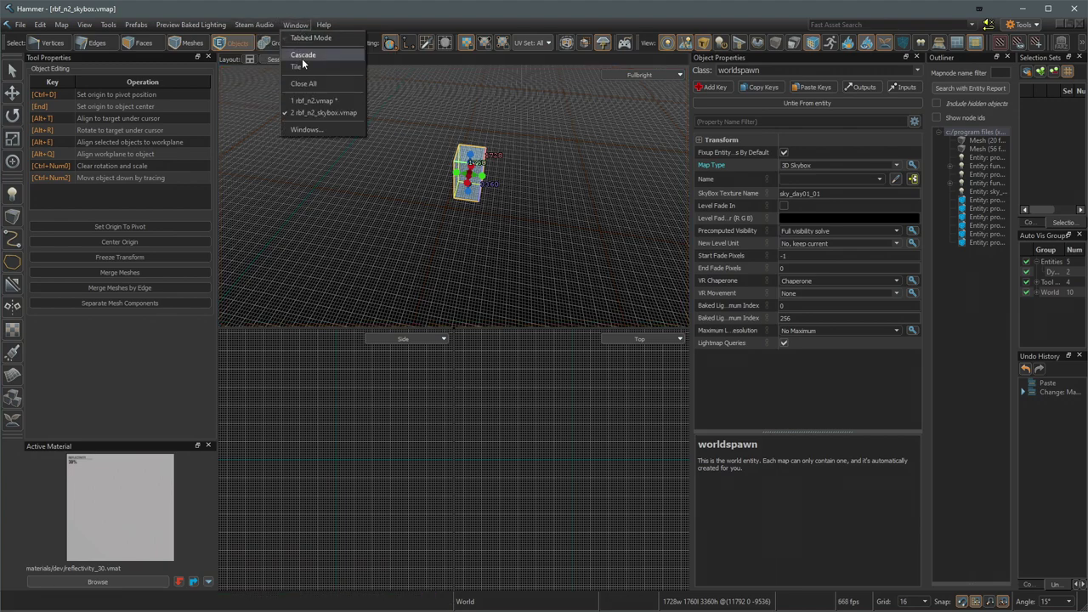
click(312, 101)
key(w)
right_drag(454, 206, 453, 327)
click(250, 75)
key(w)
key(shift+z)
key(shift+e)
click(481, 329)
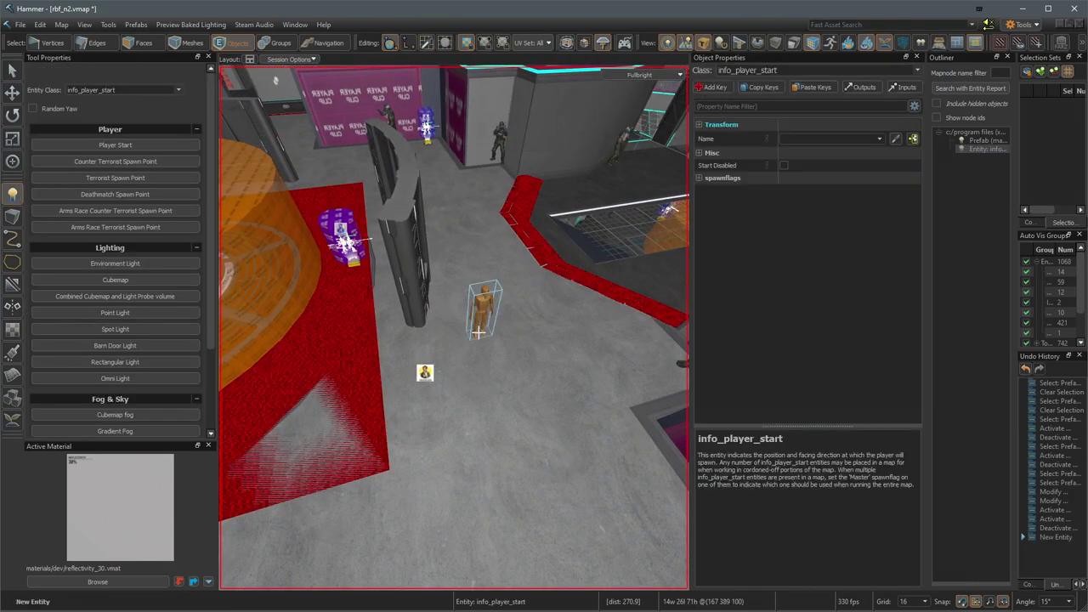
Step: Select the placed entity and change its class to skybox_reference
key(shift+s)
click(731, 71)
text(skybox_reference)
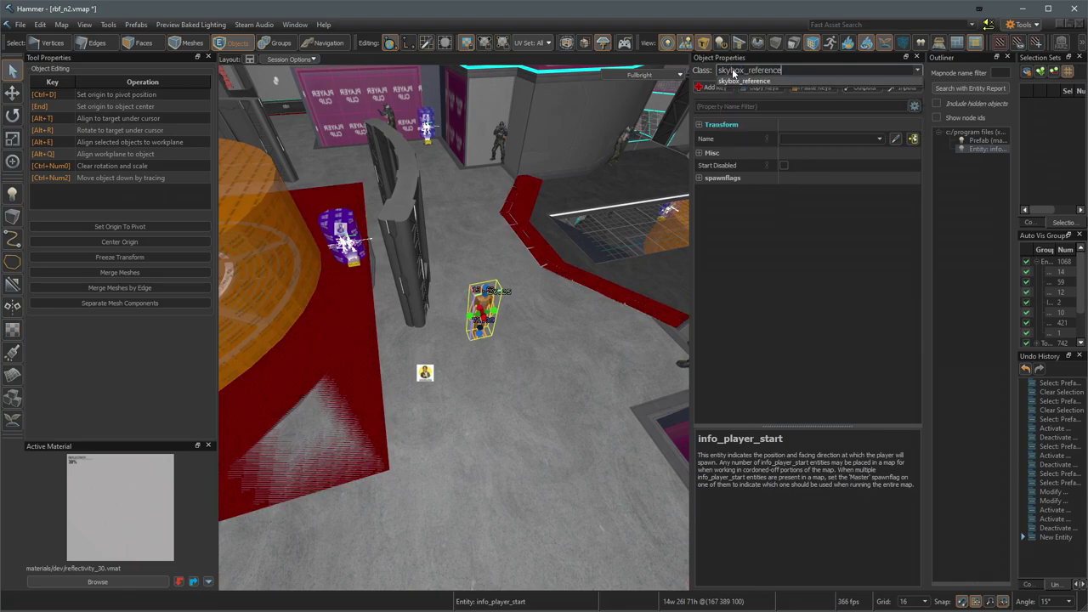
key(Return)
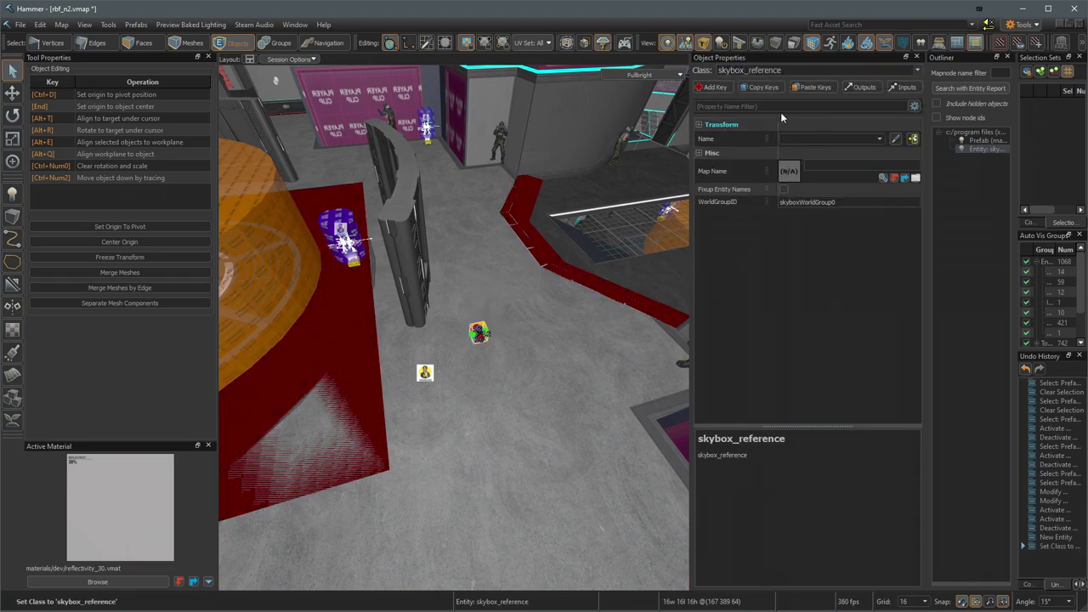
Step: Set the skybox_reference entity's origin to 0, 0, 0
click(699, 125)
drag(812, 138, 751, 139)
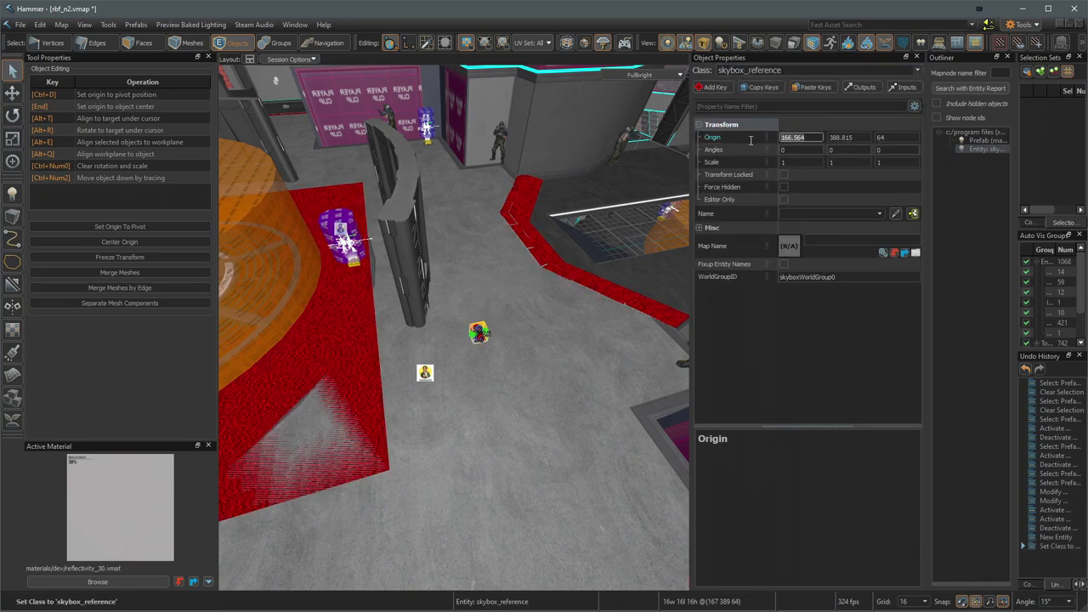
text(0)
key(Tab)
text(0)
key(Tab)
text(0)
key(Return)
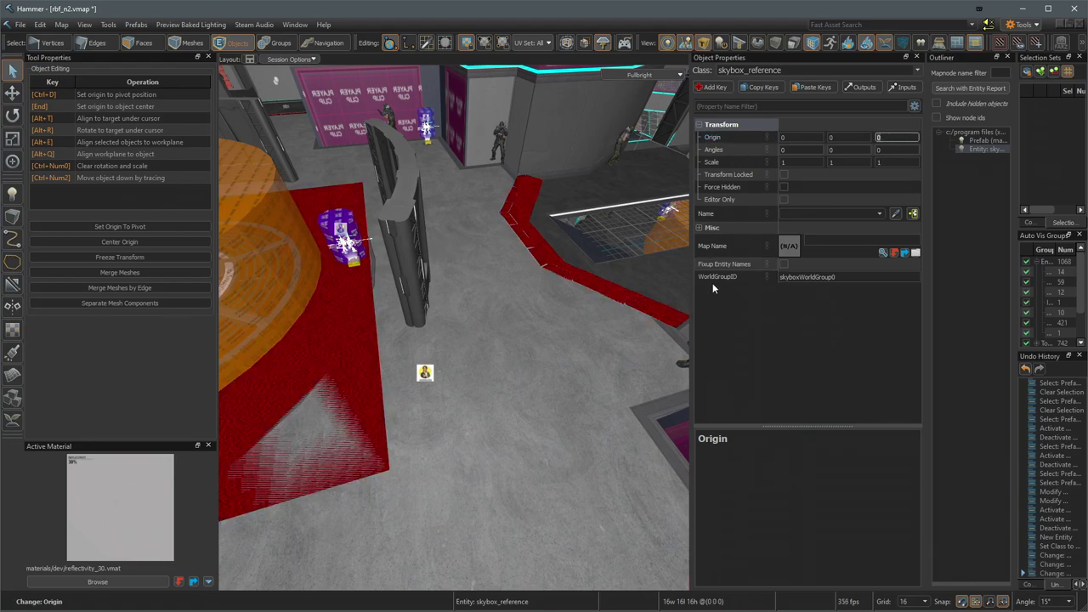
Step: Assign rbf_n2_skybox.vmap as the skybox_reference's map name and save rbf_n2.vmap
click(883, 252)
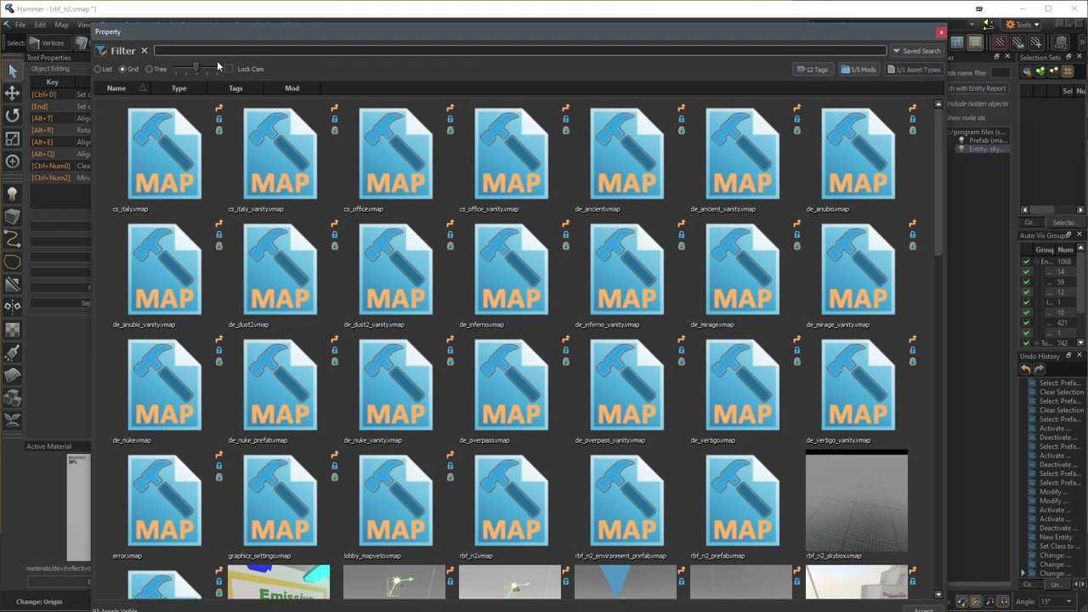
text(rbf_n2)
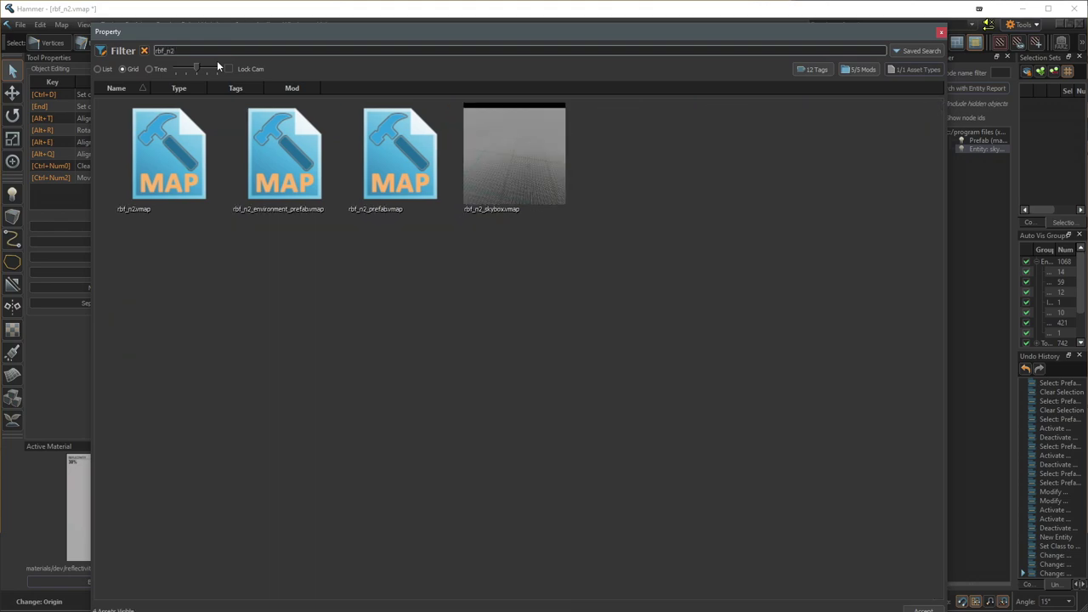
double_click(512, 175)
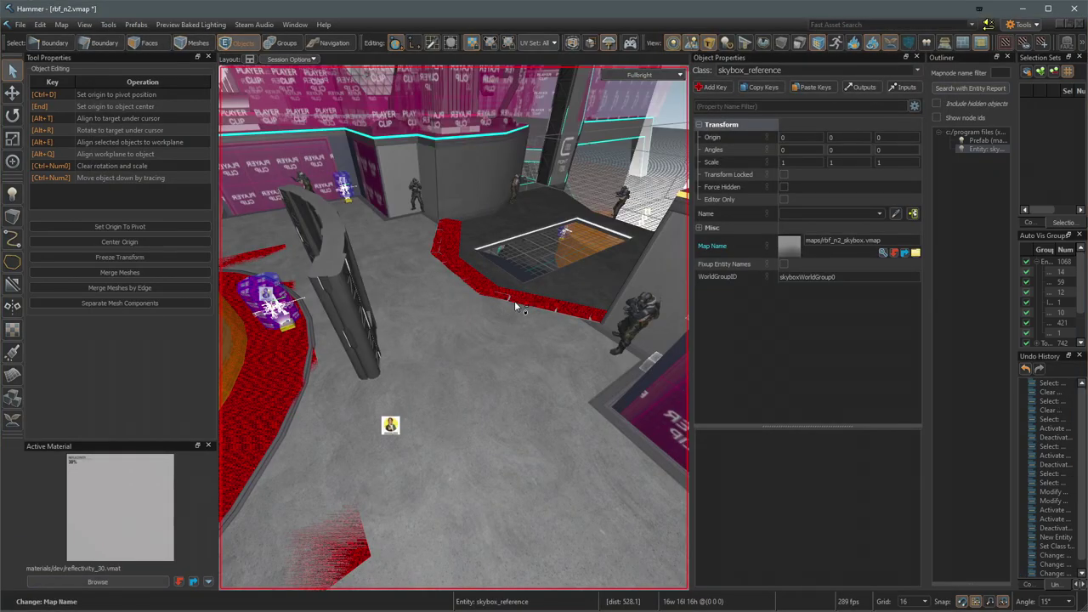
key(ctrl+s)
Step: Clear the selection and hide the player clip and other tool brushes in the 3D view
right_drag(495, 314, 454, 327)
key(Escape)
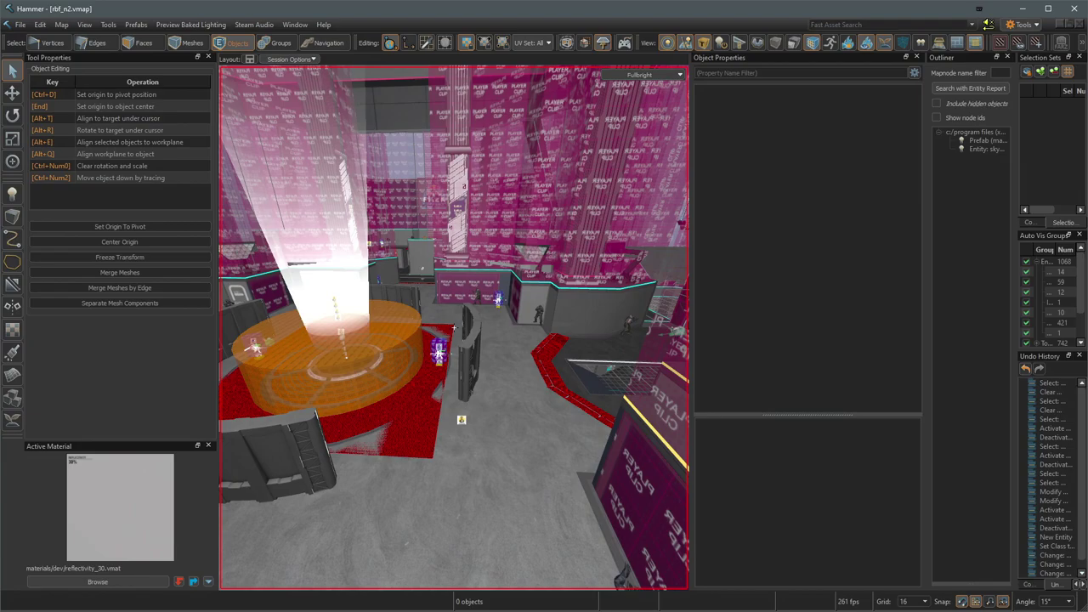
click(685, 43)
right_drag(510, 195, 453, 327)
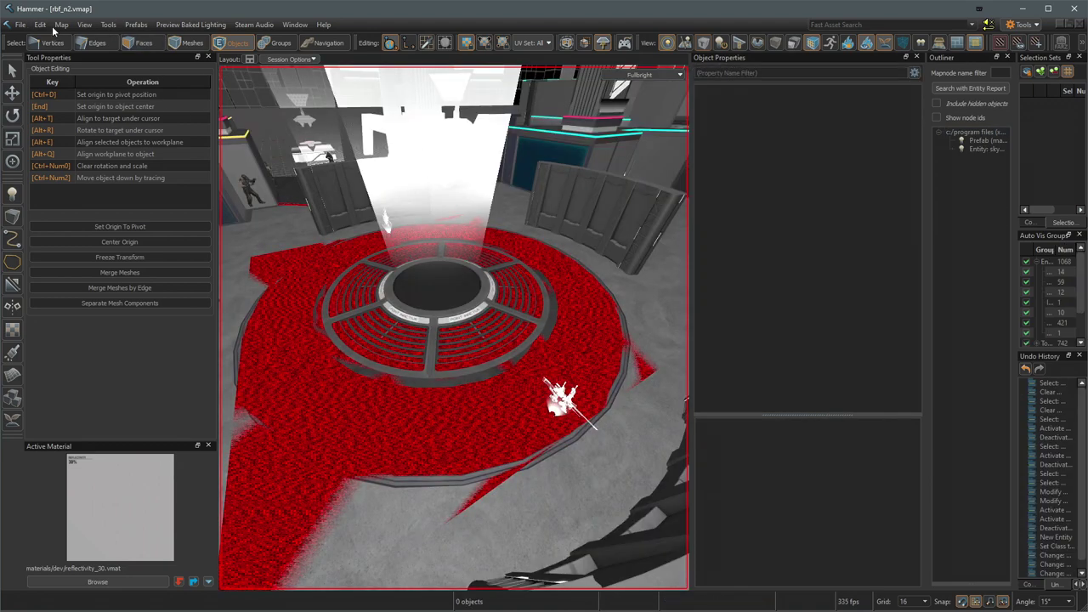
Step: Filter the Entity Report by the class env_sky, including objects inside prefabs
click(61, 24)
click(100, 123)
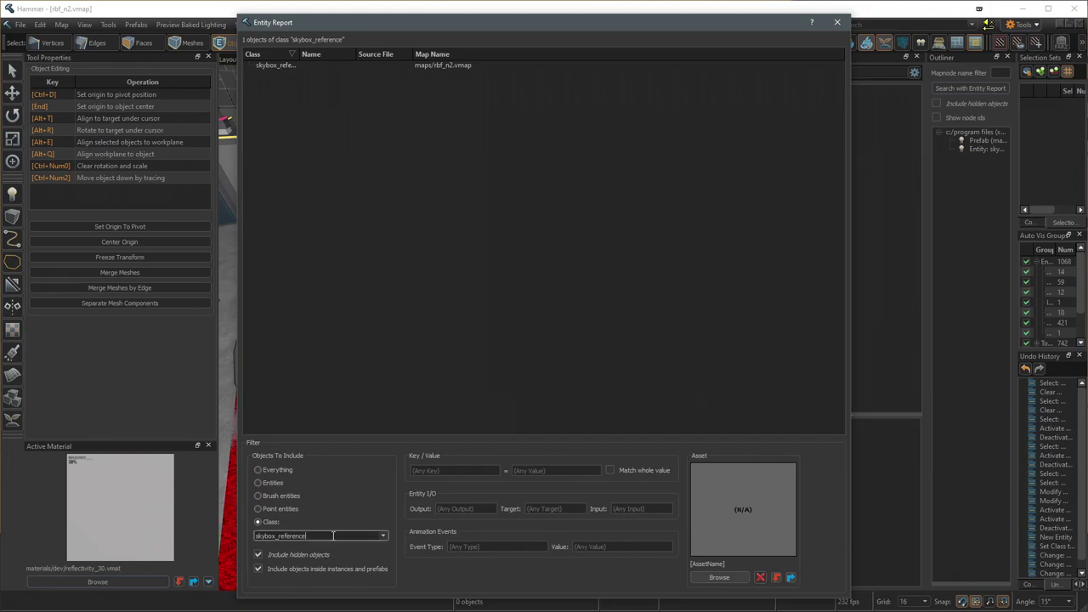
text(sky)
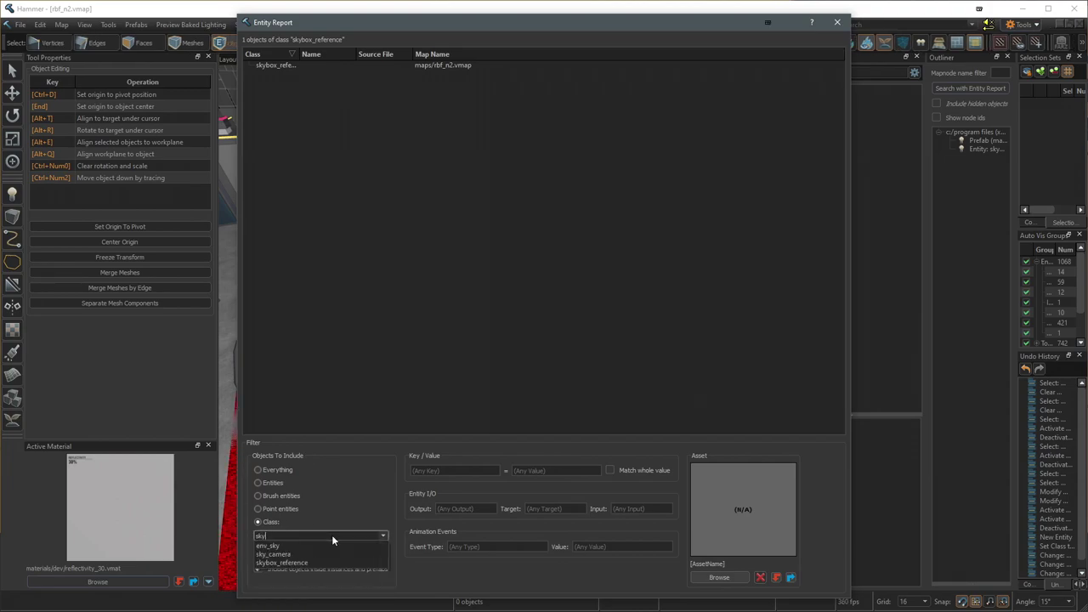
key(Down)
key(Down)
key(BackSpace)
key(BackSpace)
key(BackSpace)
key(BackSpace)
key(BackSpace)
key(BackSpace)
key(BackSpace)
key(BackSpace)
key(BackSpace)
key(BackSpace)
text(e)
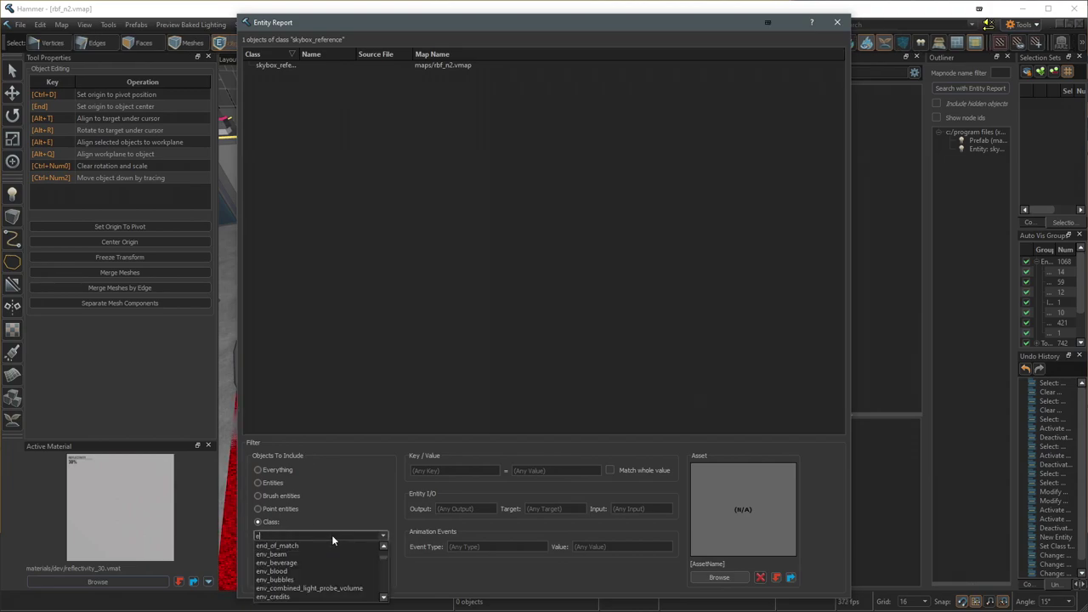
text(nv_sky)
key(Return)
Step: Go to the default_sky entity from the Entity Report, close the report and bring the entity into view
double_click(331, 65)
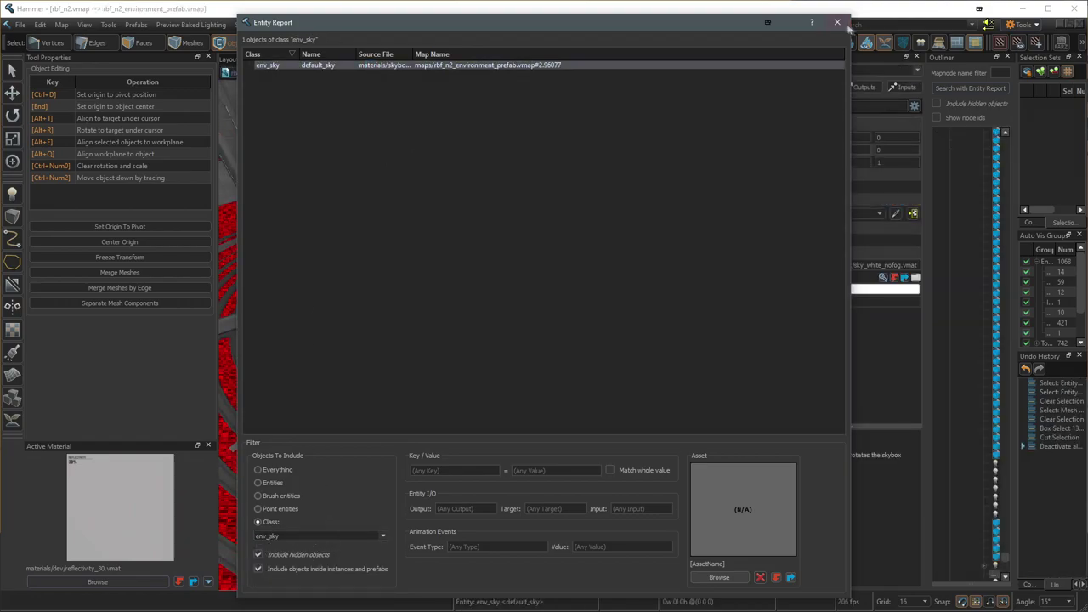
click(836, 22)
key(s)
mouse_move(492, 269)
right_down()
mouse_move(488, 243)
mouse_move(492, 269)
right_up()
key(w)
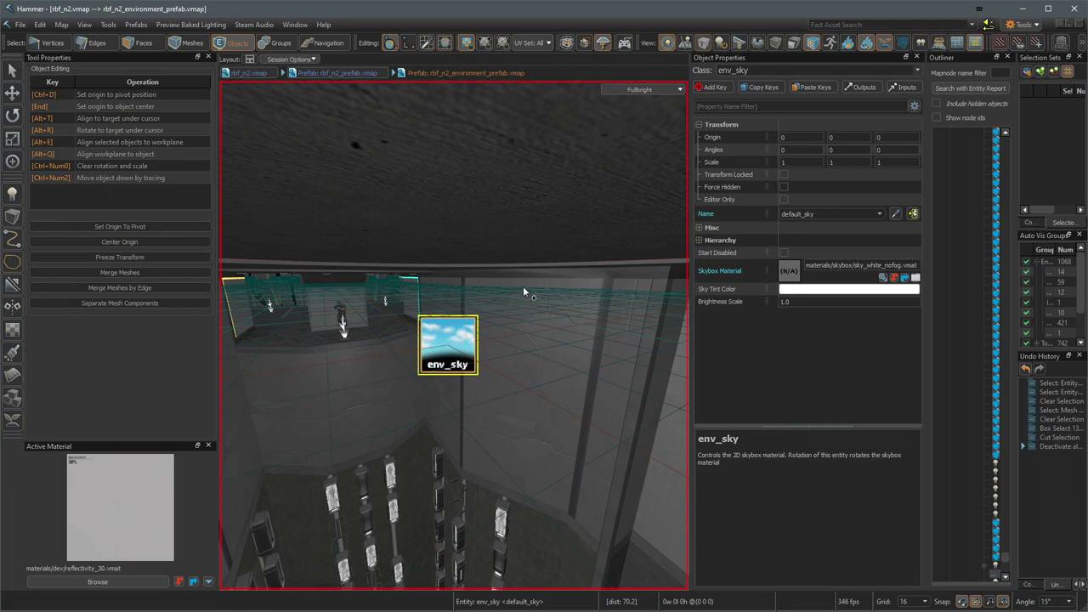
Step: Copy the env_sky entity from the environment prefab into rbf_n2_skybox.vmap
click(293, 25)
click(293, 24)
click(290, 26)
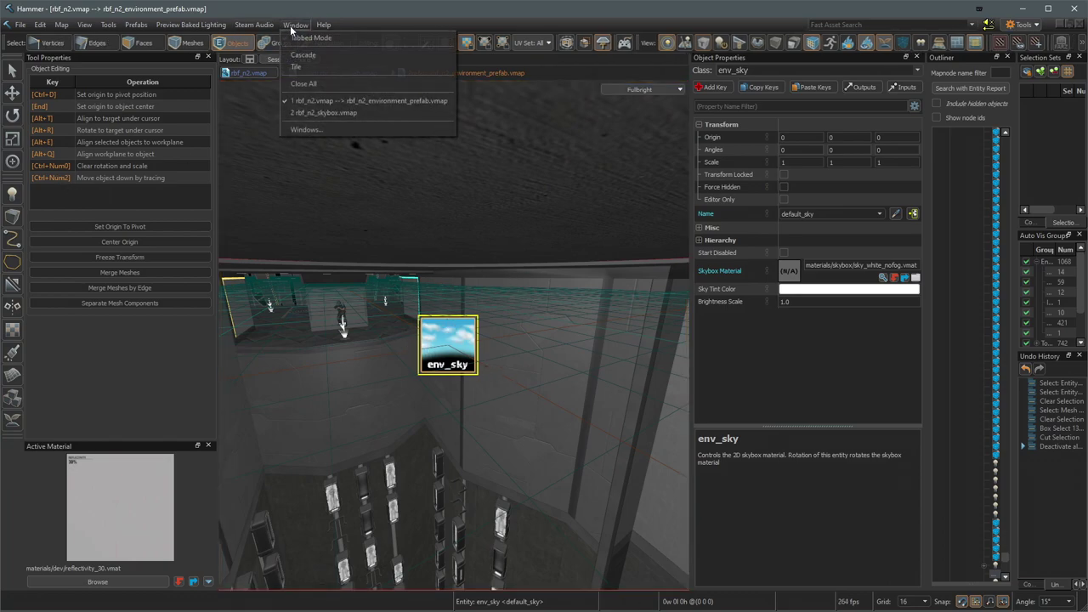
click(334, 114)
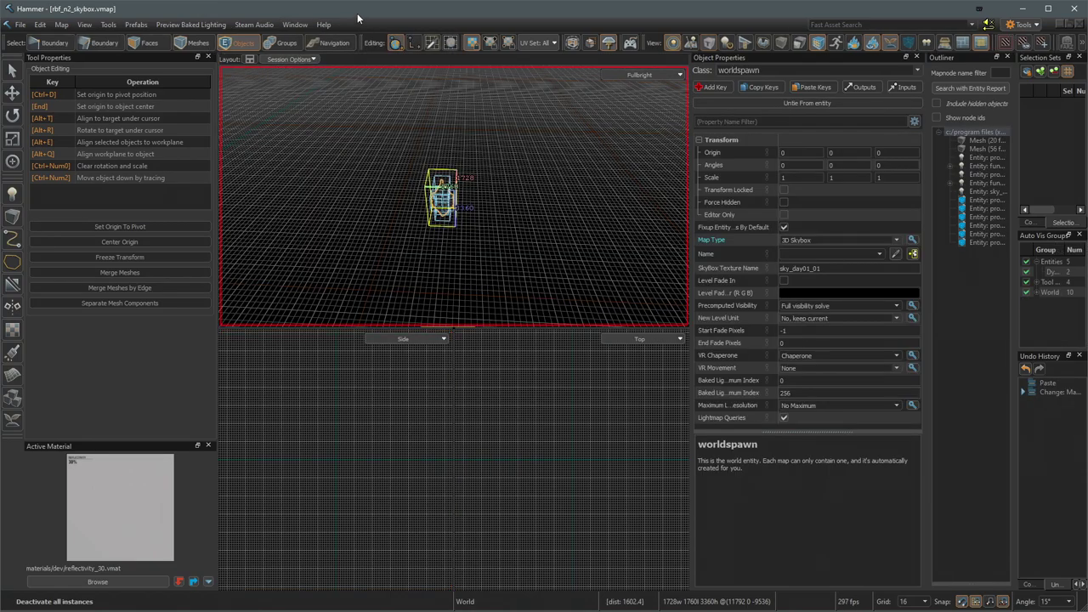
Step: Return to rbf_n2.vmap, find the light_environment entity through the Entity Report and select it
click(295, 25)
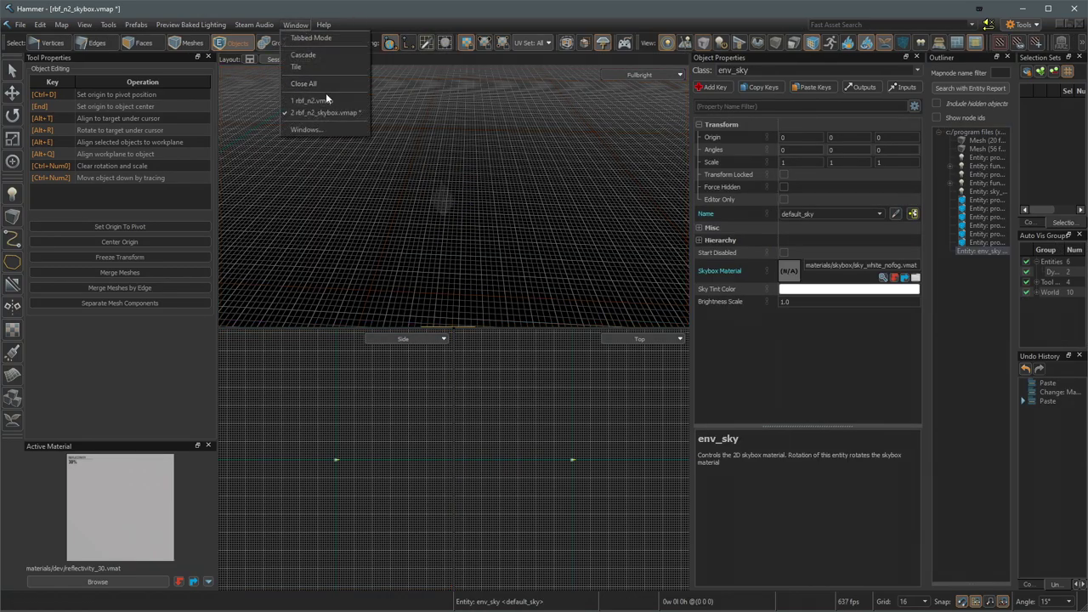
click(325, 96)
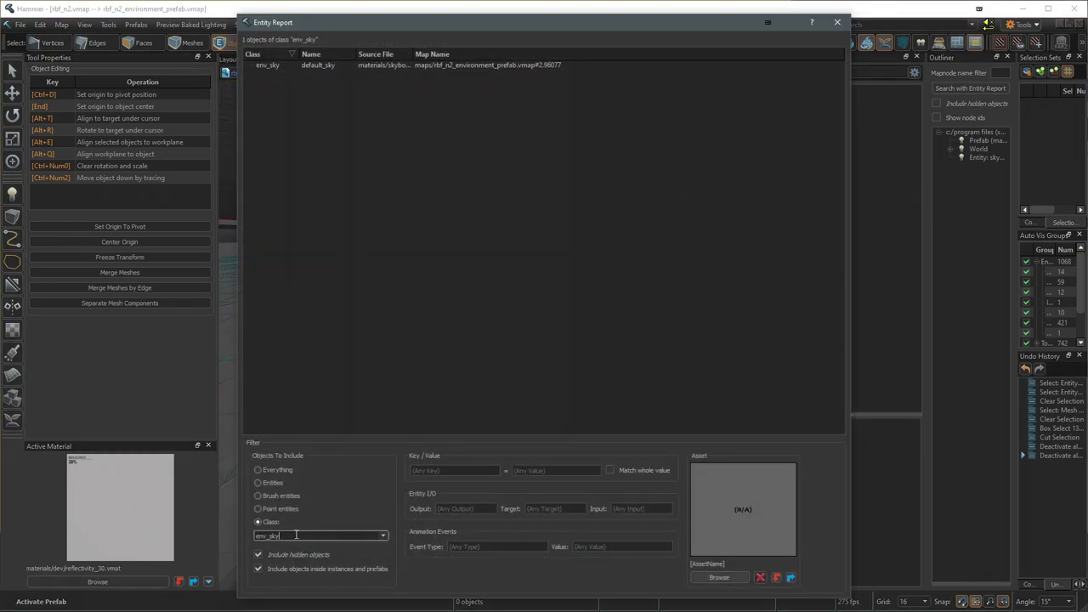
text(light_environment)
key(Down)
key(Return)
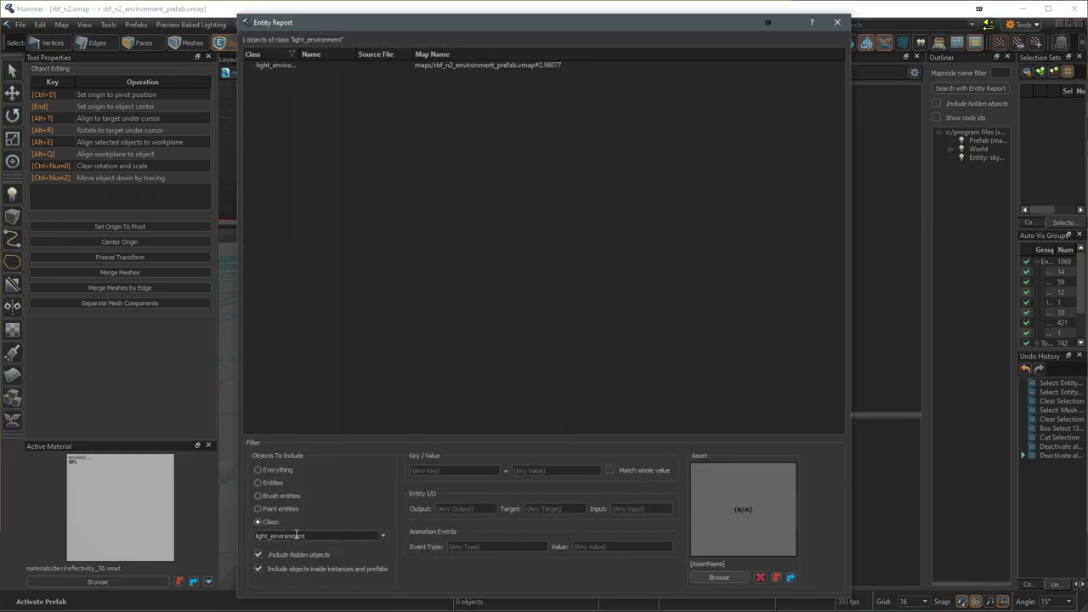
click(294, 64)
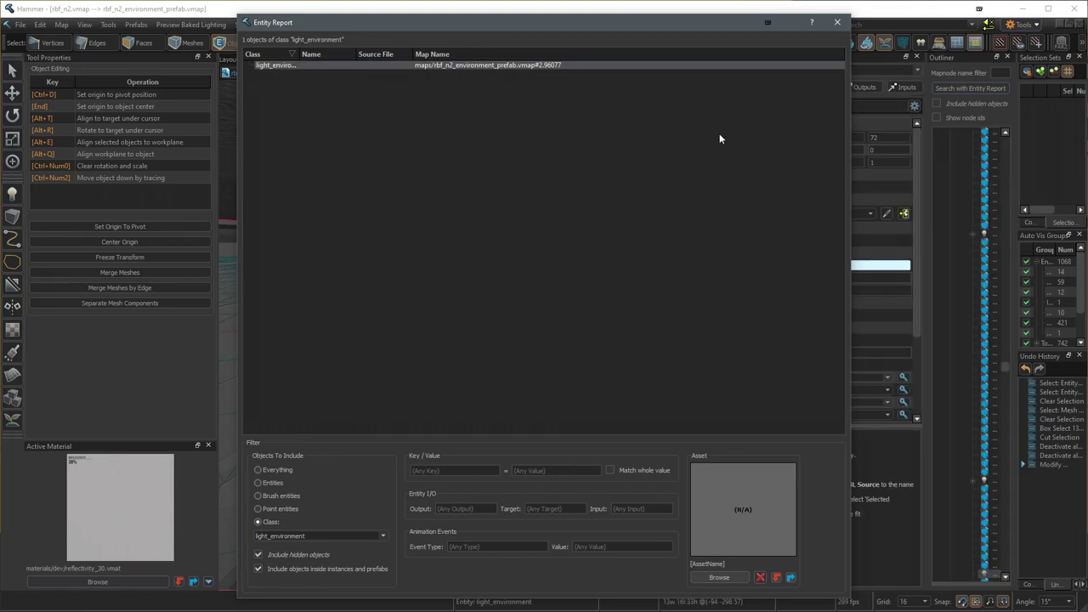
click(838, 25)
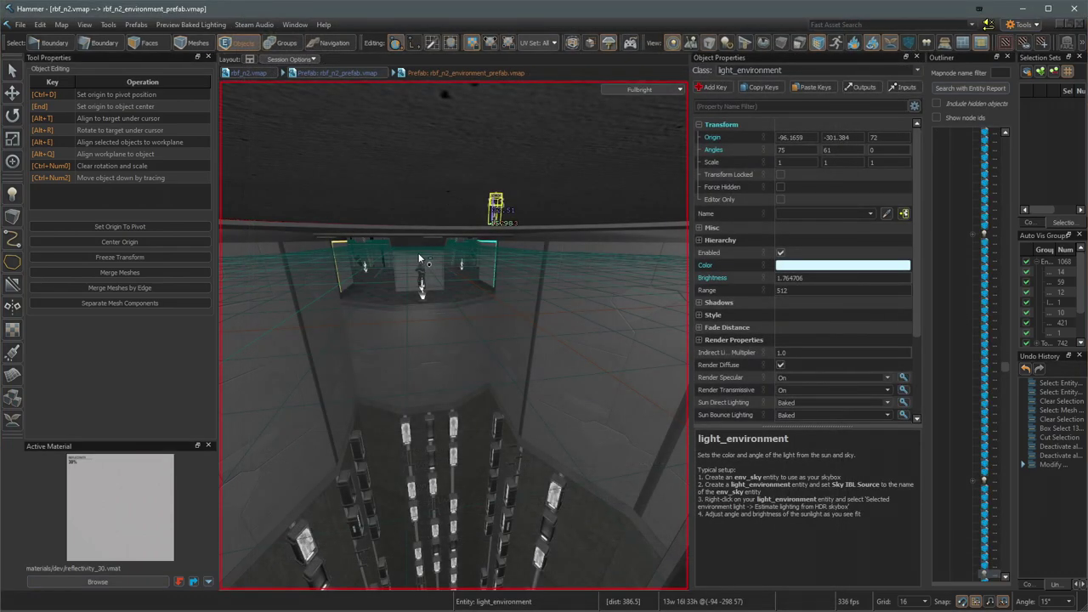
Step: Paste the copied light_environment entity into rbf_n2_skybox.vmap and bring it into view
click(295, 24)
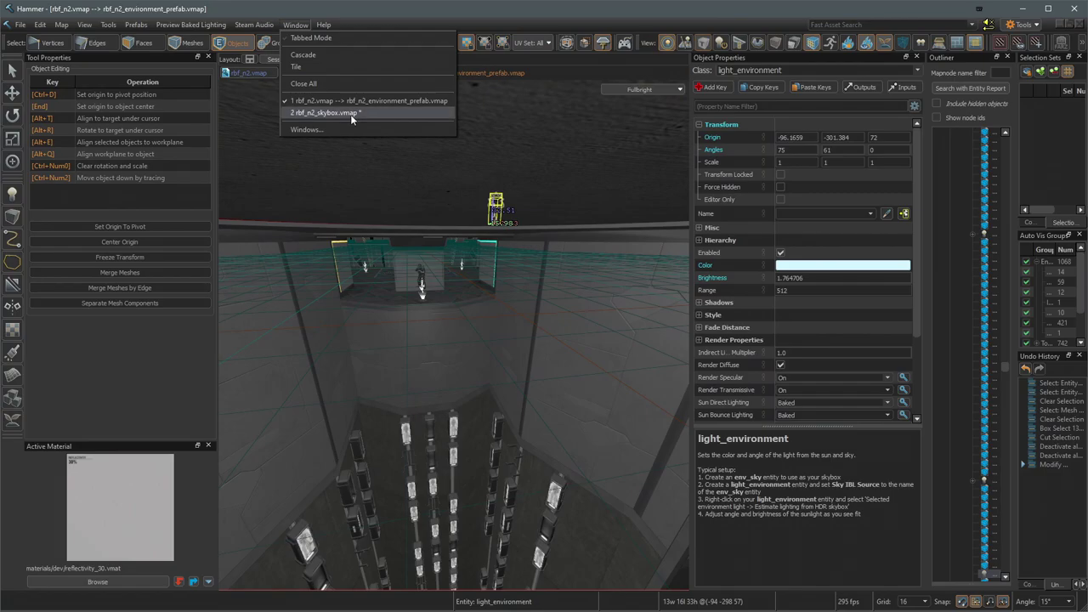
click(351, 113)
key(ctrl+v)
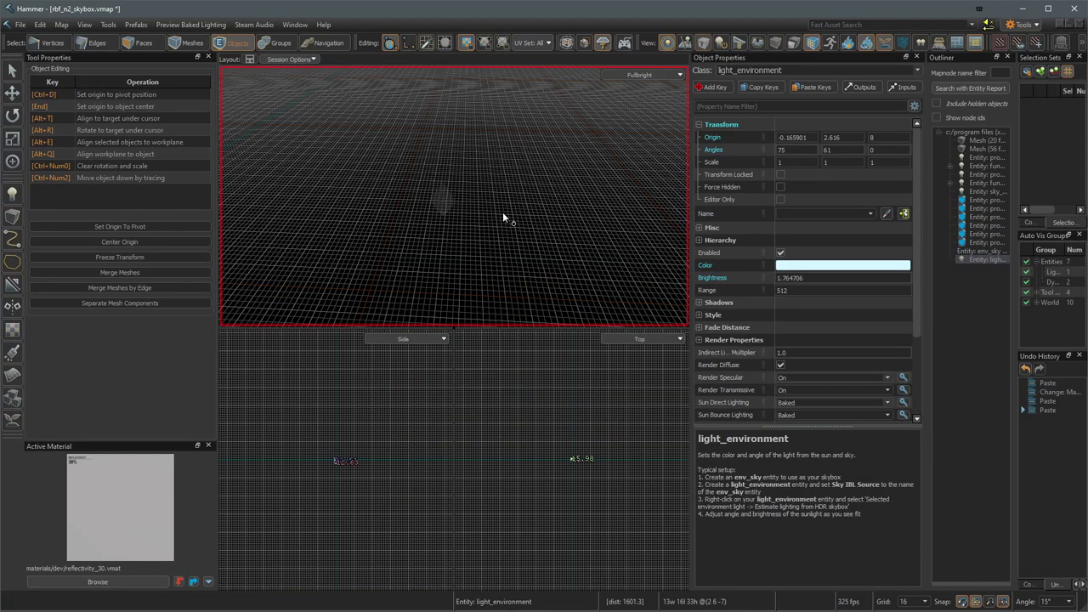
right_drag(454, 196, 454, 197)
key(shift+a)
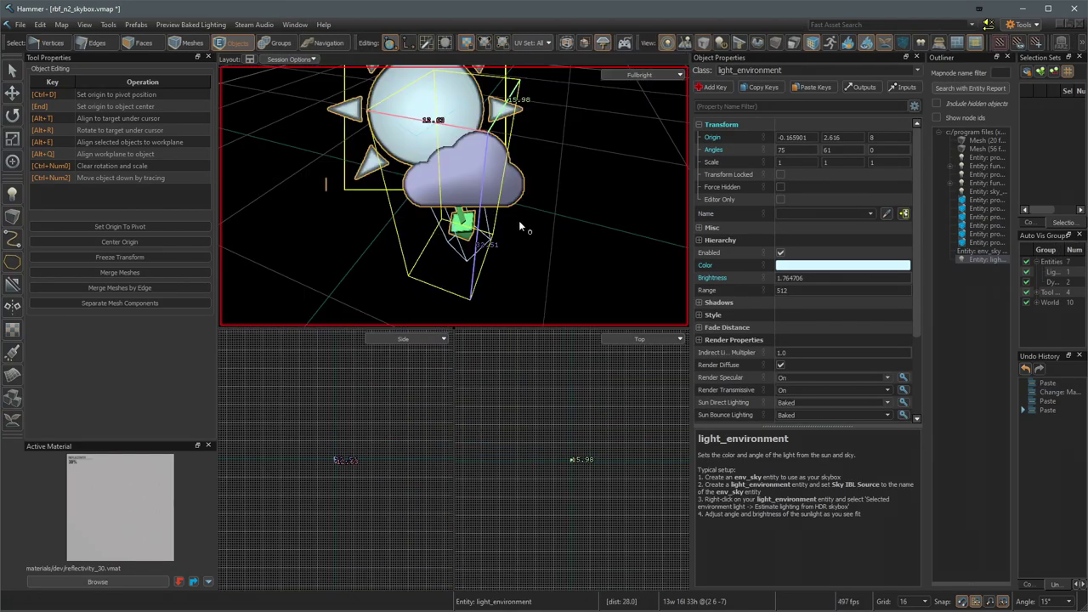
right_drag(518, 220, 454, 196)
Step: Select the env_sky and light_environment entities together, show the tool-textured meshes near them, and clear the selection
click(386, 120)
drag(386, 121, 471, 195)
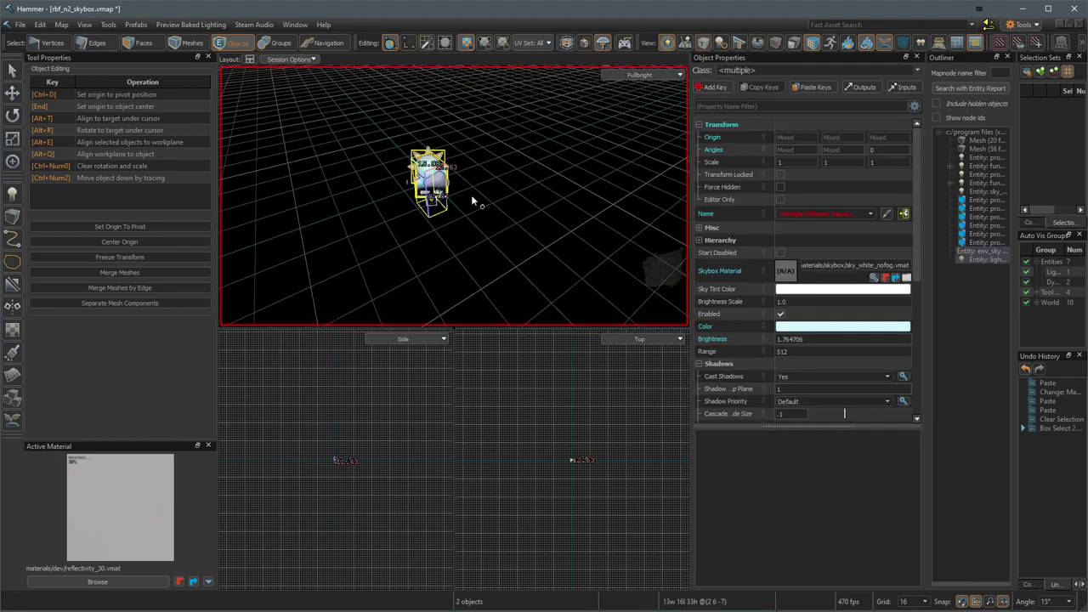
right_drag(454, 196, 600, 217)
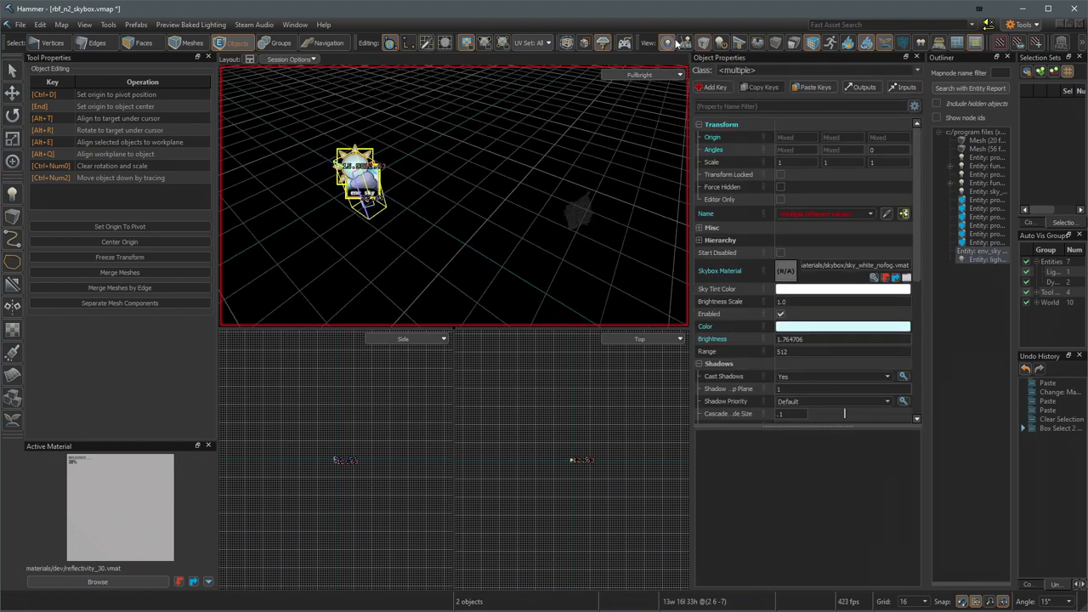
click(702, 42)
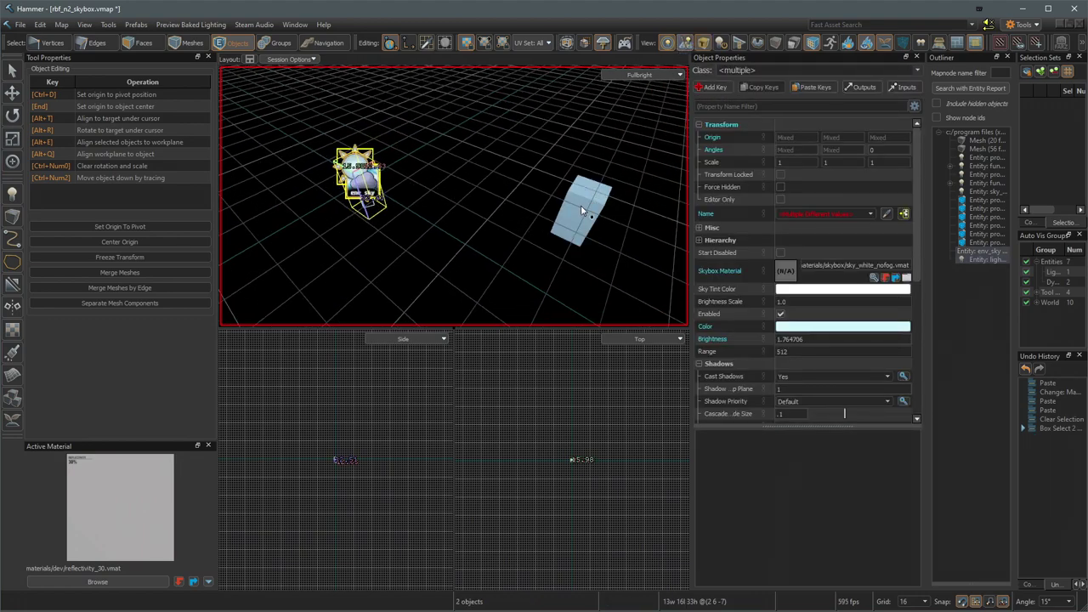
click(580, 204)
click(499, 222)
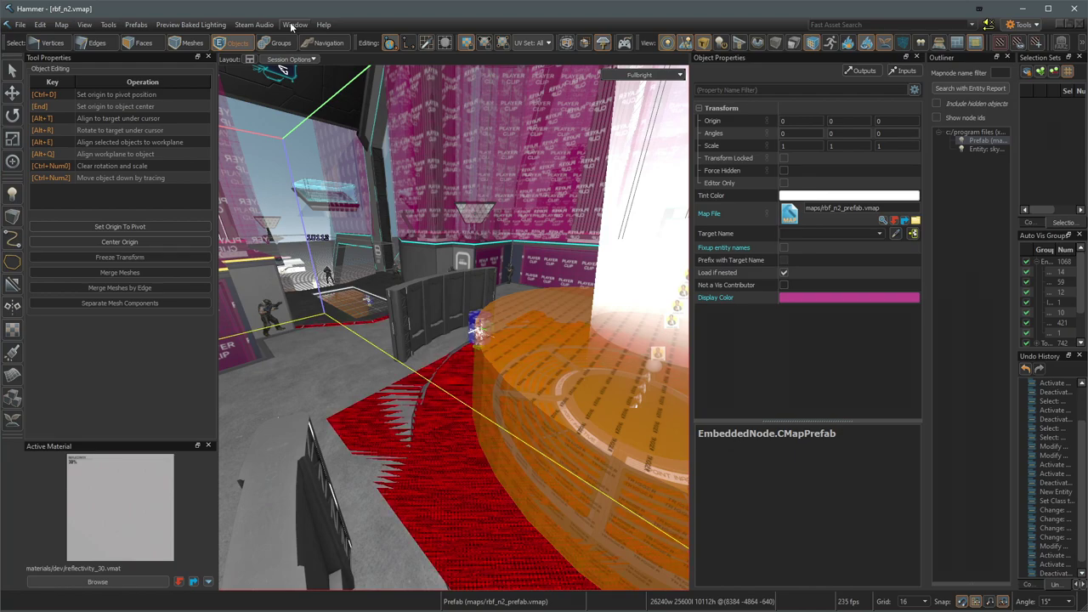
Step: Return to rbf_n2_skybox.vmap, save it, build the map and close the build dialog
click(295, 24)
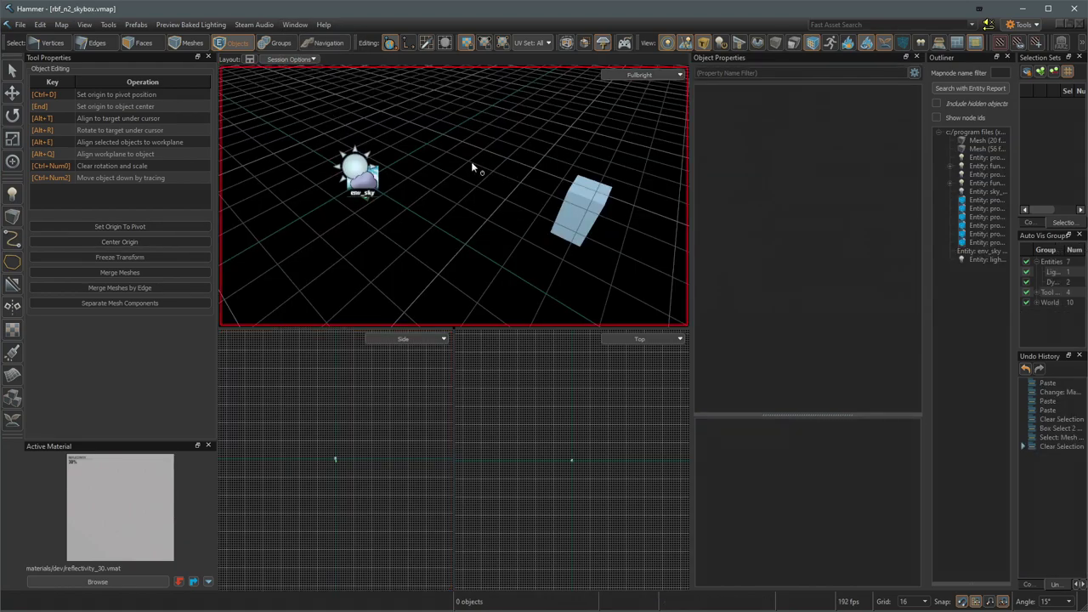
key(ctrl+s)
key(F9)
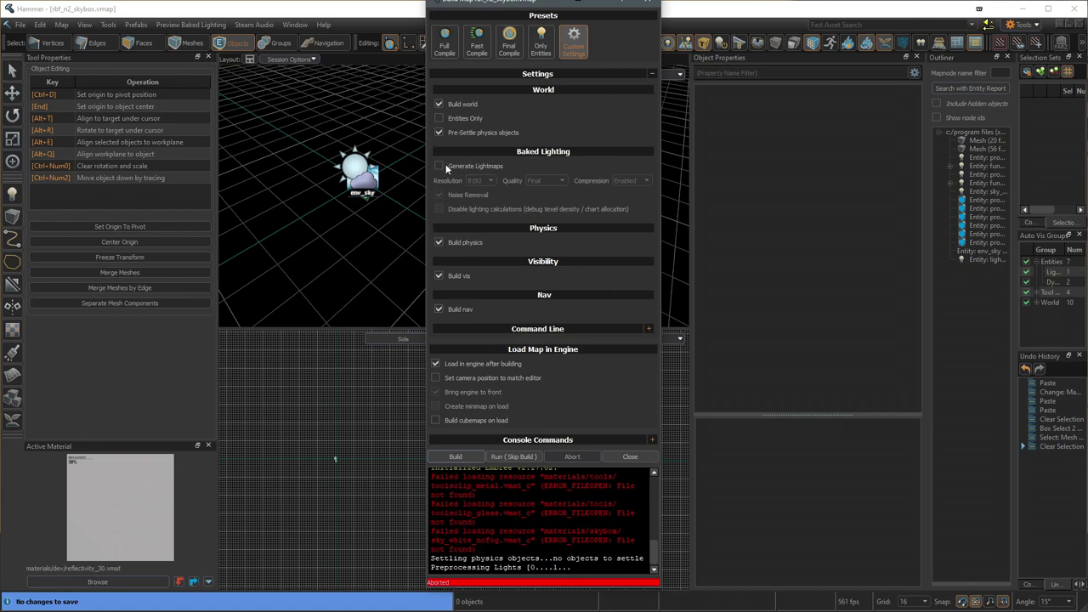
click(469, 457)
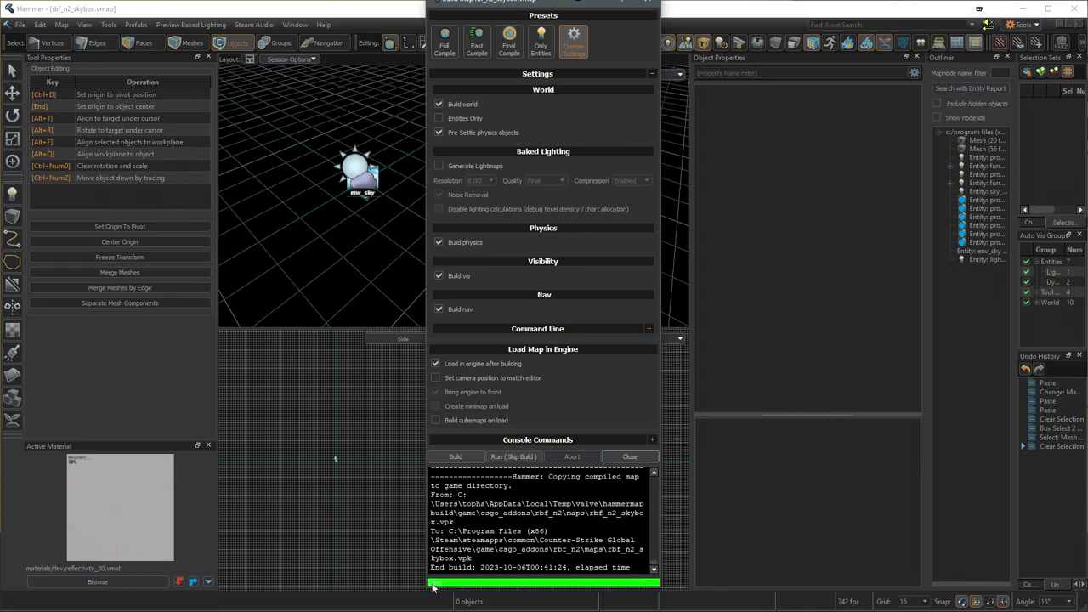
click(630, 457)
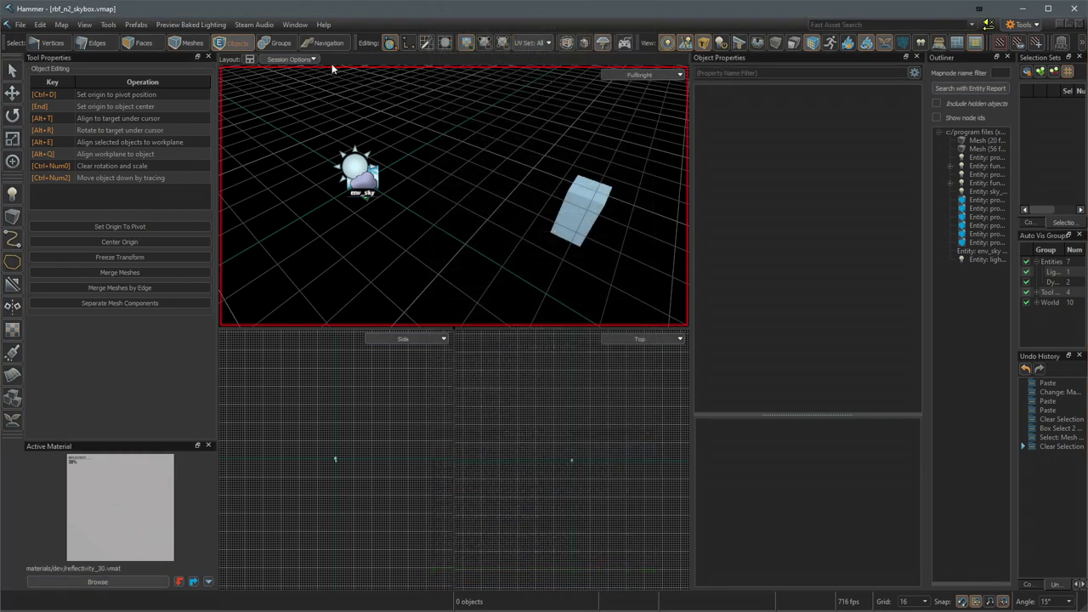
Step: Switch to rbf_n2.vmap and set the world's Precomputed Visibility to Disabled in its map properties
click(293, 24)
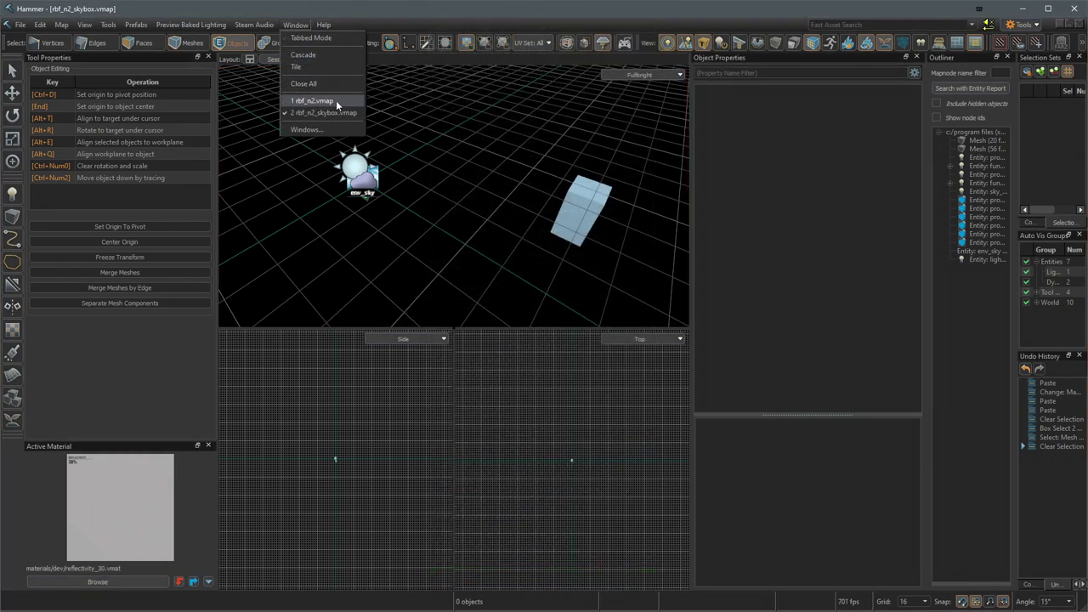
click(331, 101)
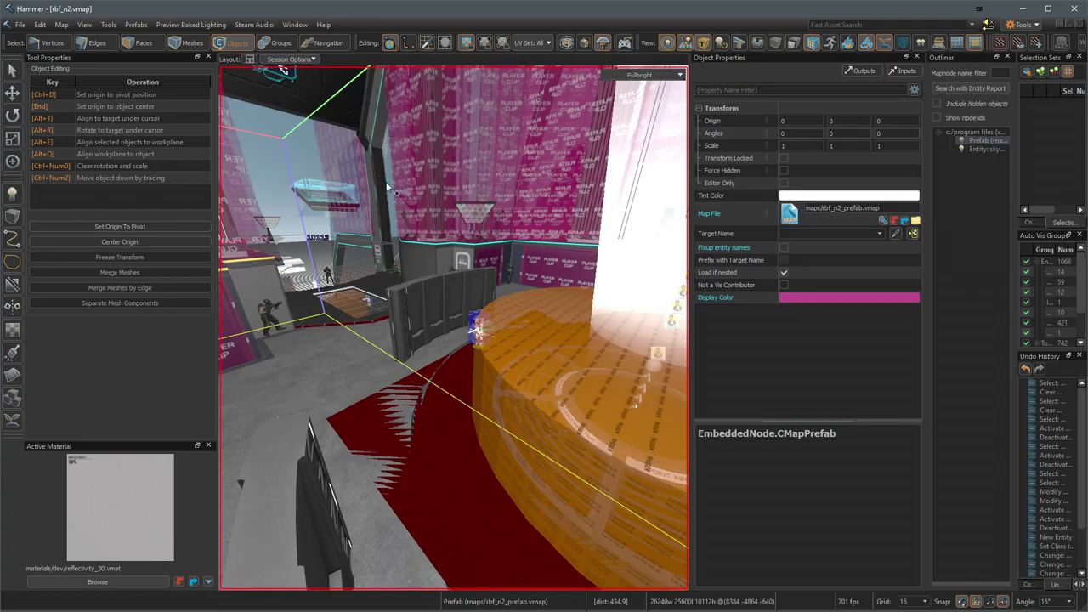
click(60, 25)
click(100, 78)
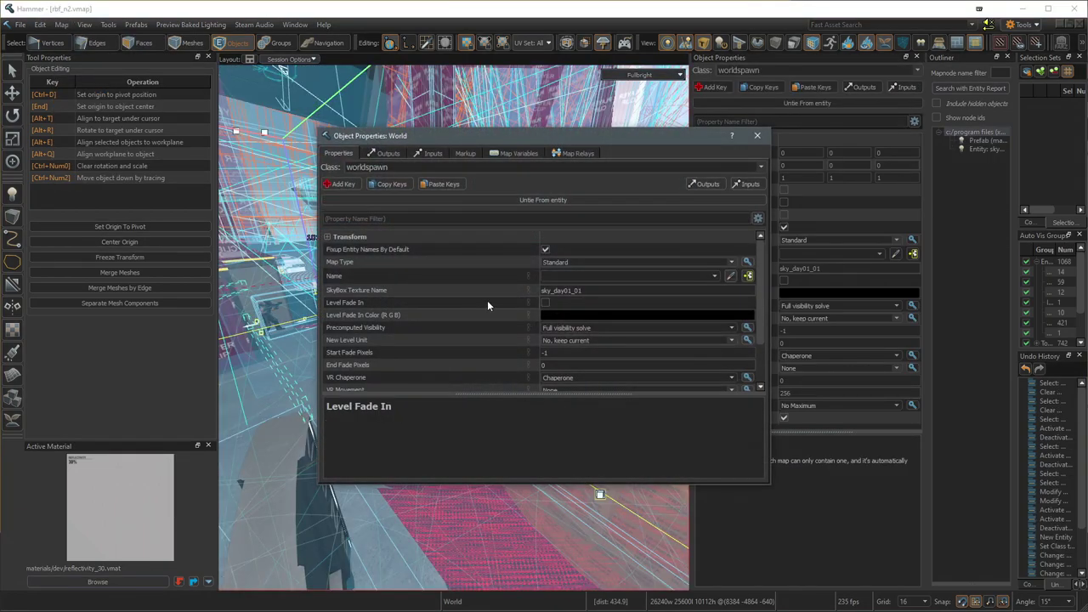
click(731, 328)
click(556, 338)
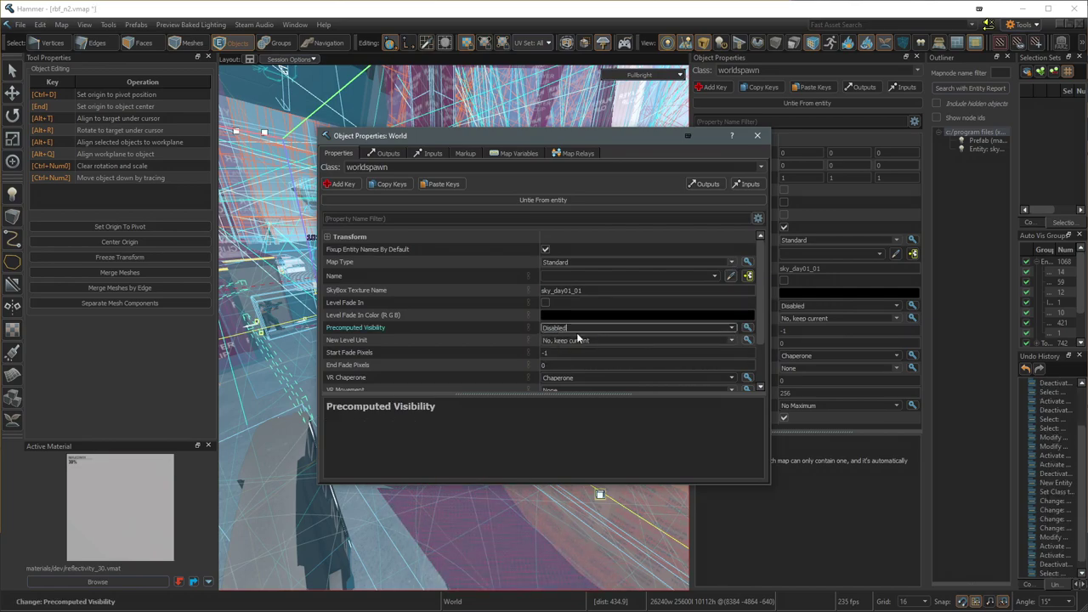
click(759, 135)
Step: Save rbf_n2.vmap and build it without lightmaps, loading it in the engine after building
key(ctrl+s)
key(F9)
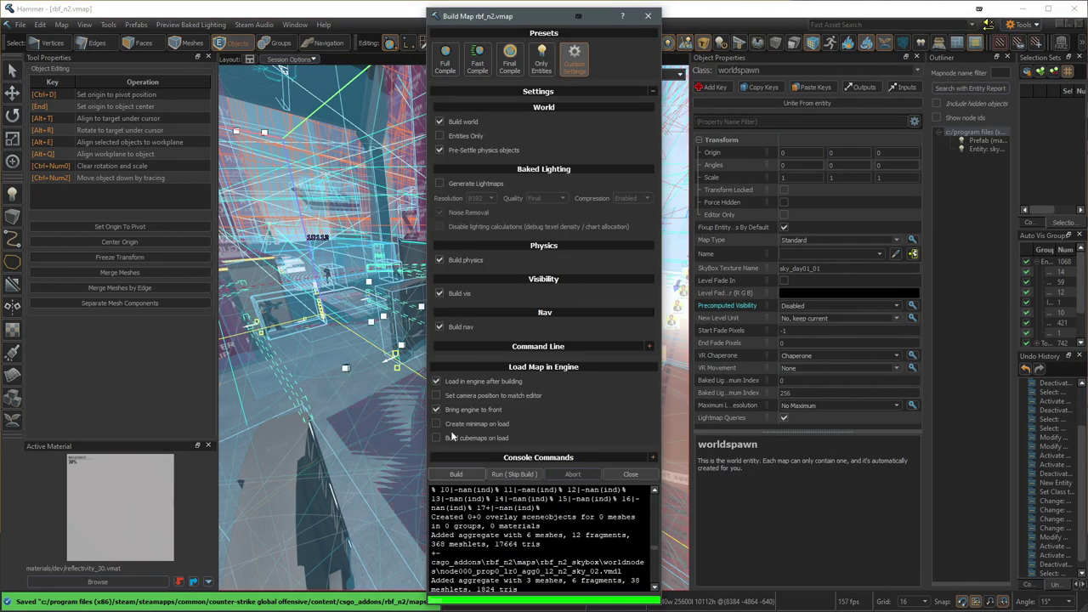
click(460, 472)
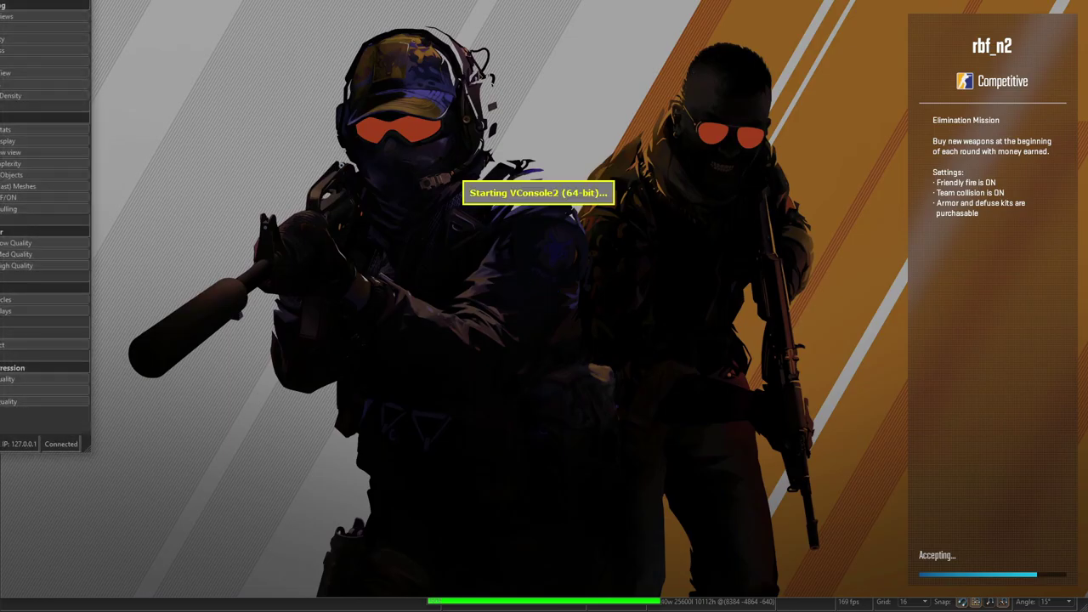
Step: Fly through rbf_n2 in the running game to examine the 3D skybox, sky and sunlight around the arena
key(s)
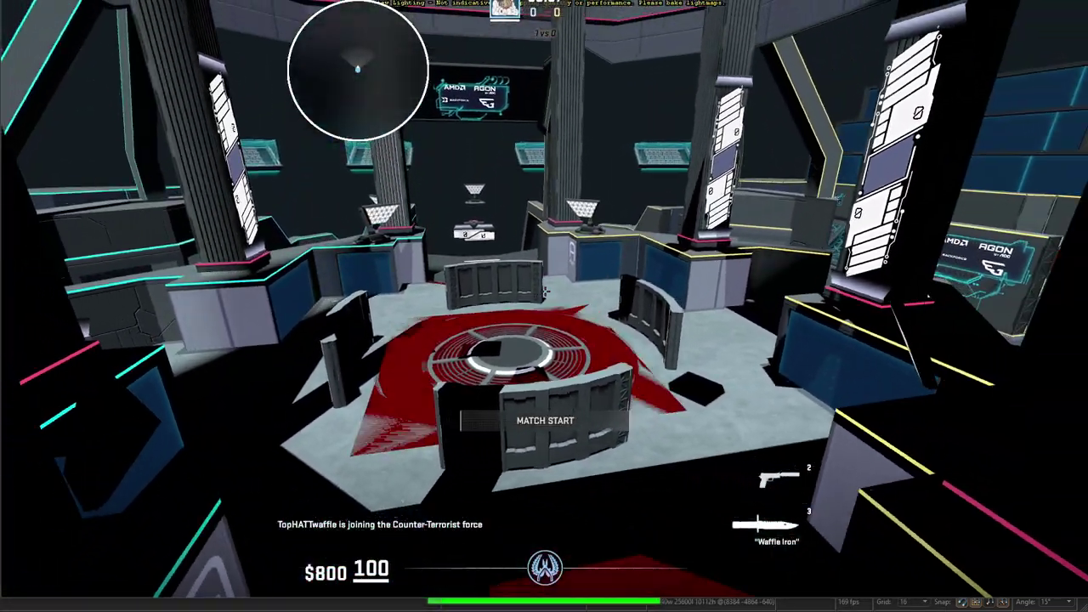
key(w)
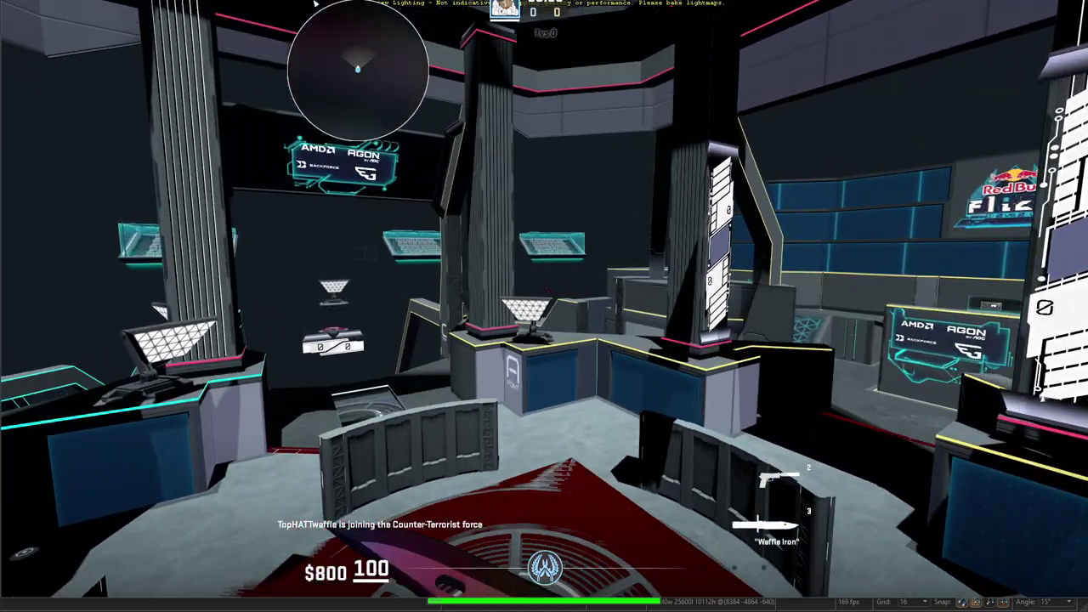
key(a)
key(w)
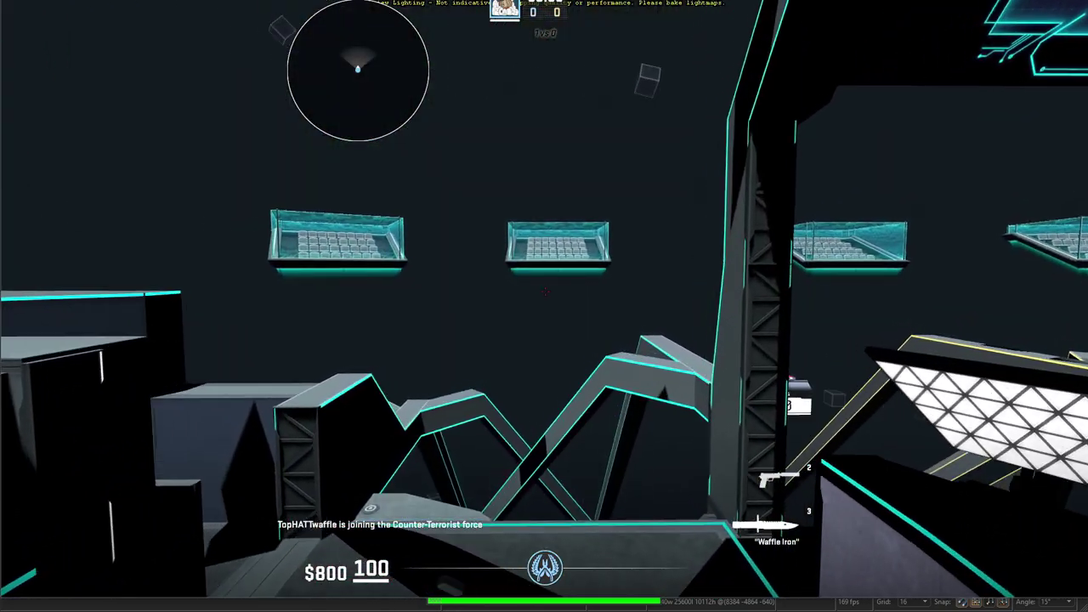
key(w)
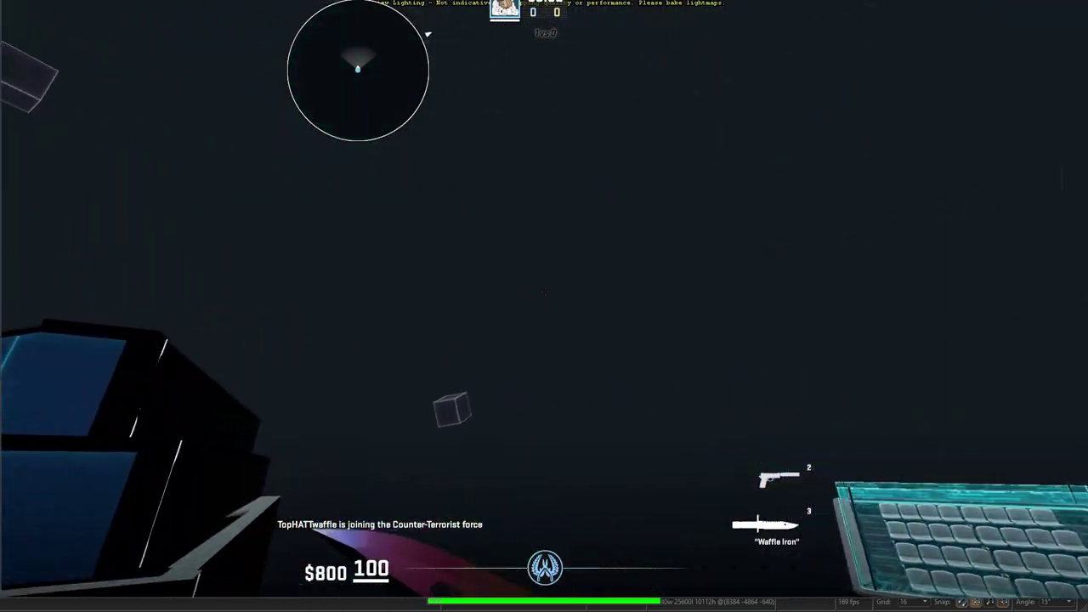
key(w)
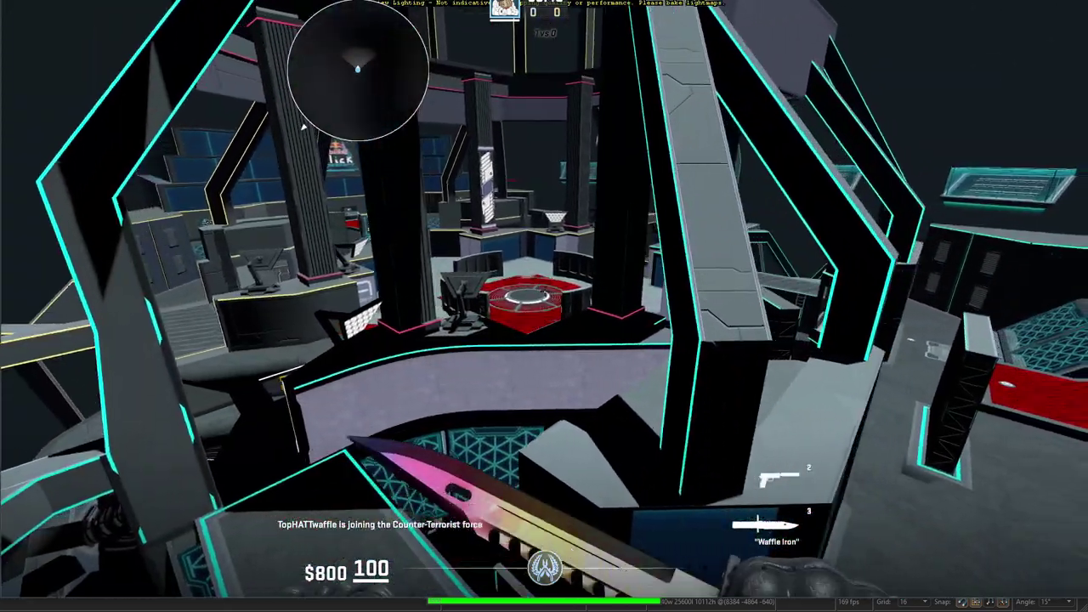
key(w)
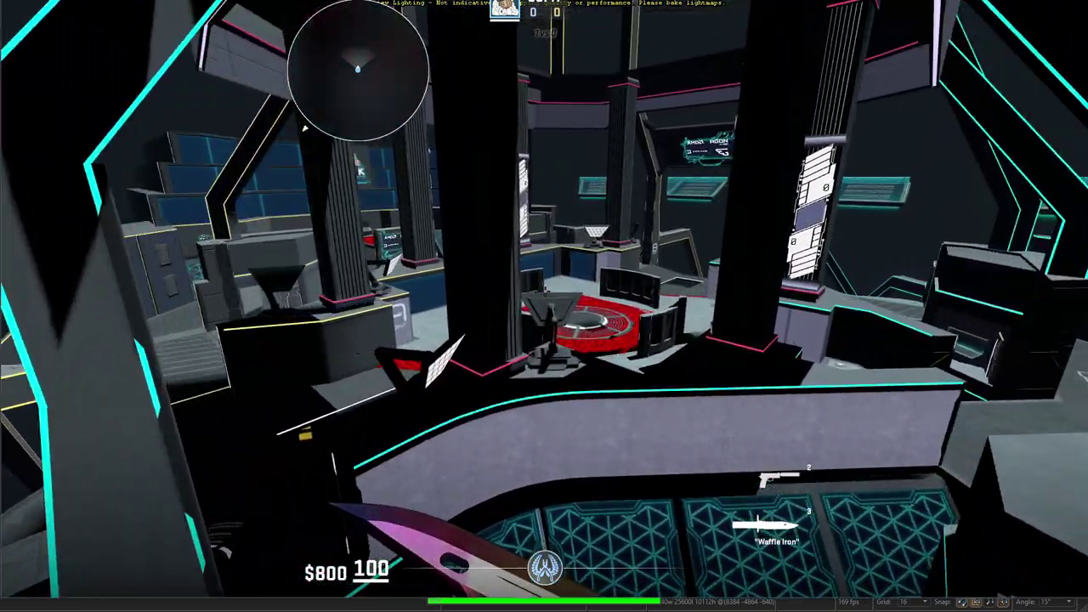
key(w)
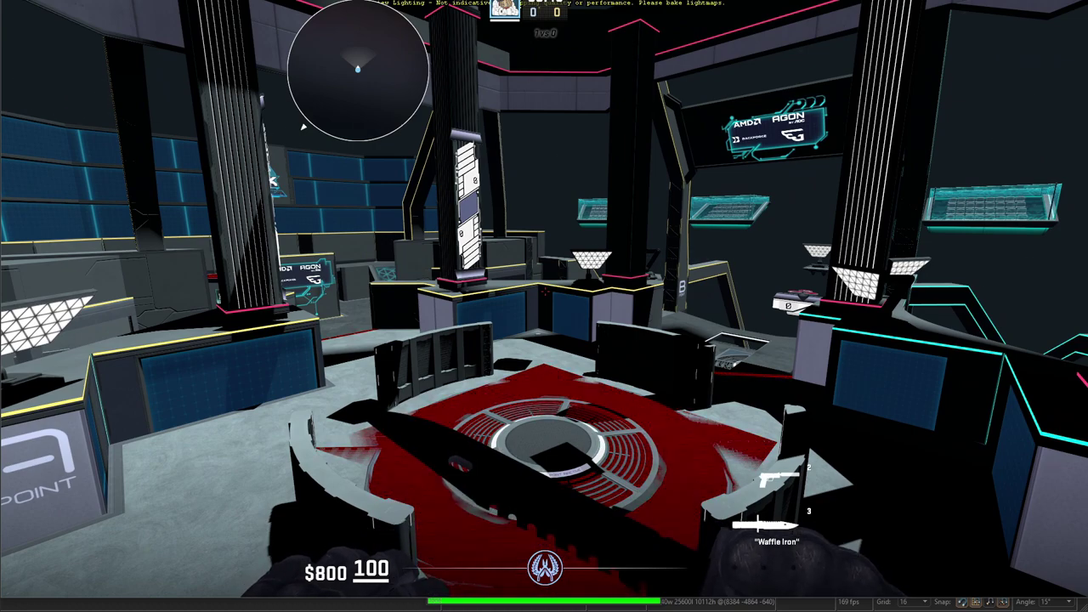
key(Escape)
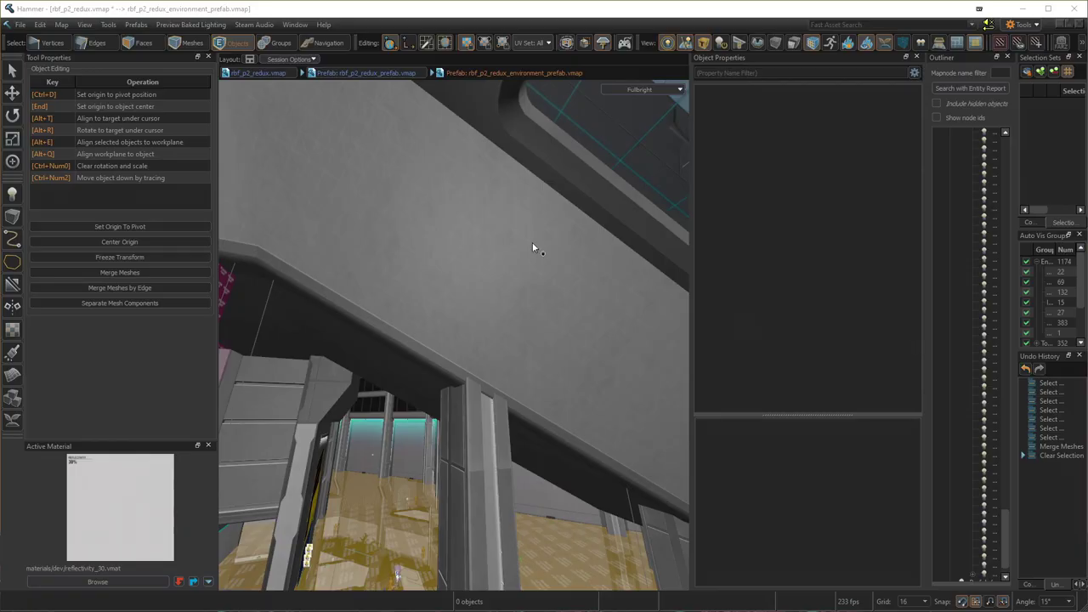
Step: In rbf_p2_redux_environment_prefab.vmap, combine three adjoining triangular faces of the plain grey sloped surface into one face
click(449, 270)
key(3)
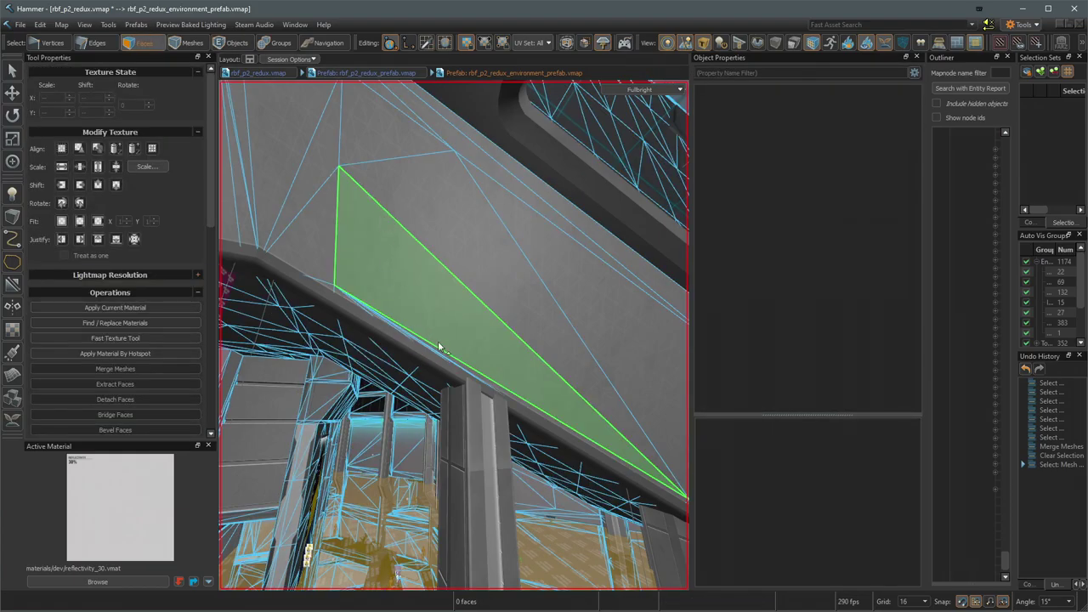
key(z)
right_drag(454, 335, 428, 316)
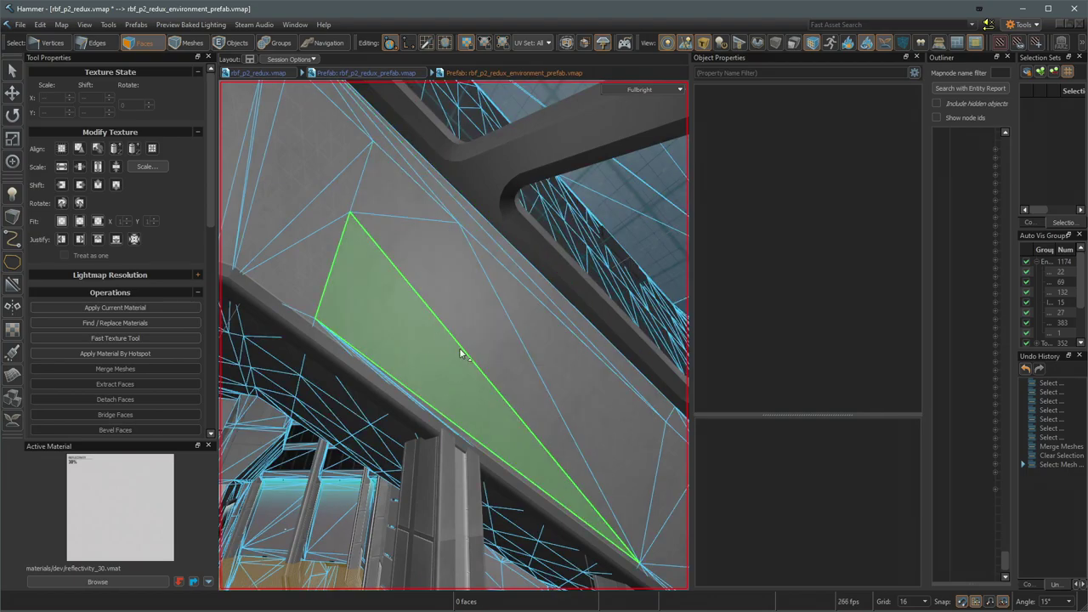
click(443, 270)
ctrl+click(388, 325)
ctrl+click(539, 328)
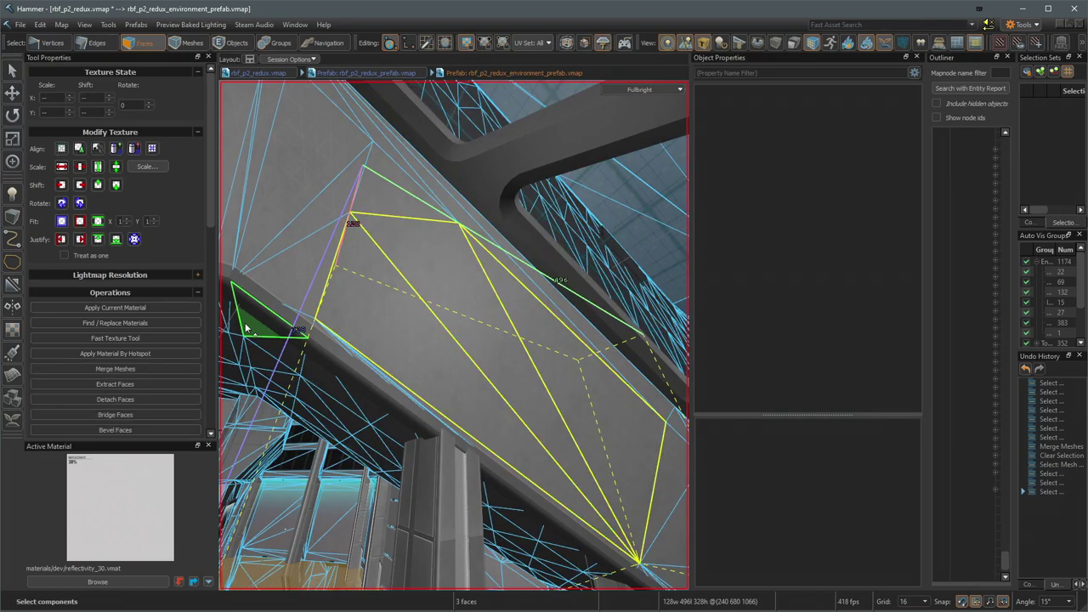
scroll(174, 170, down, 10)
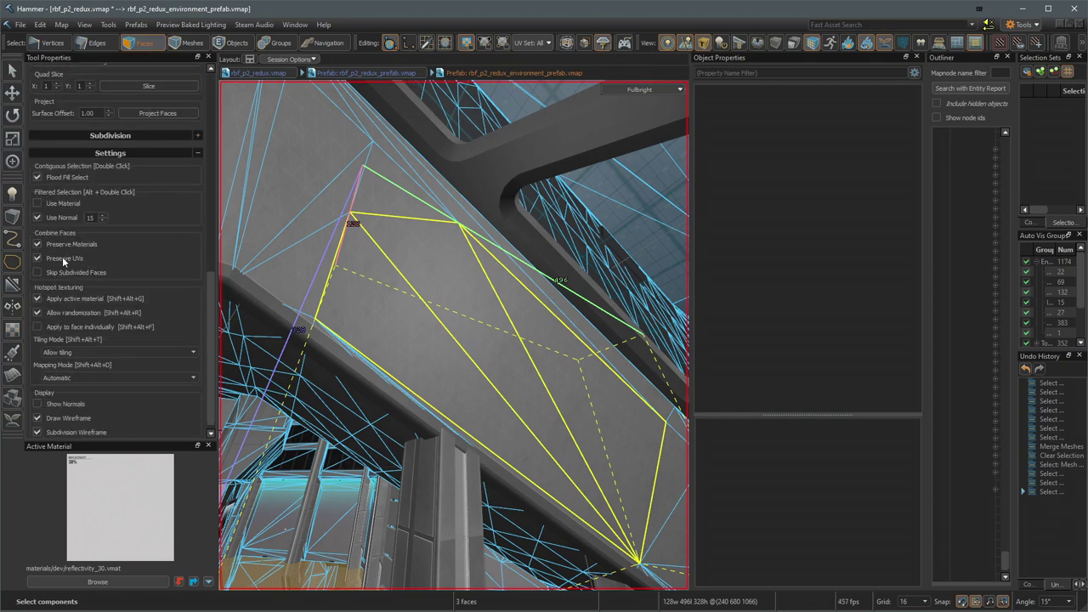
right_click(455, 289)
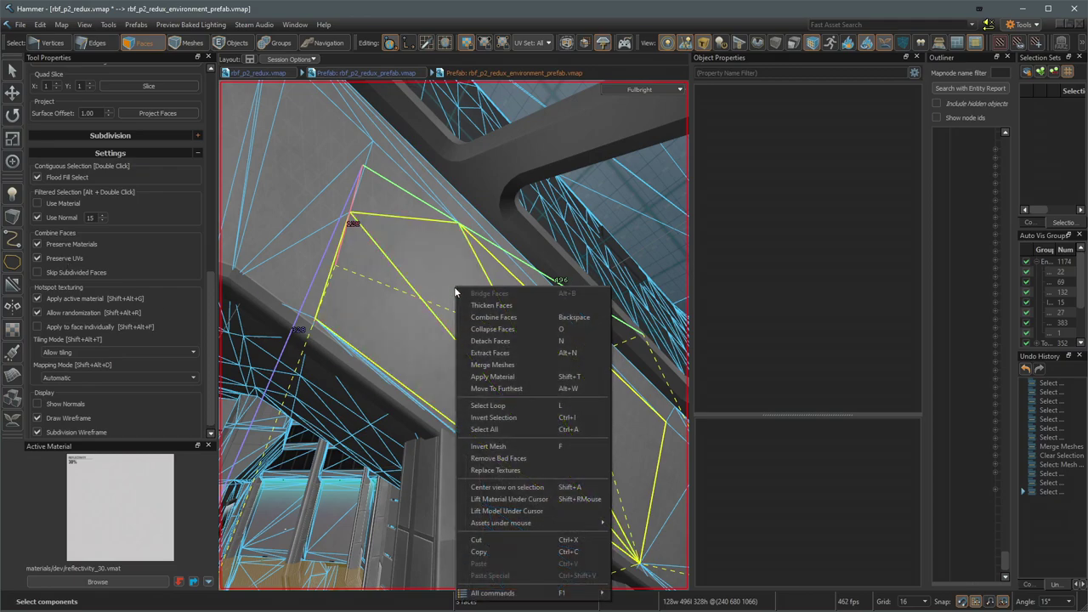
click(494, 317)
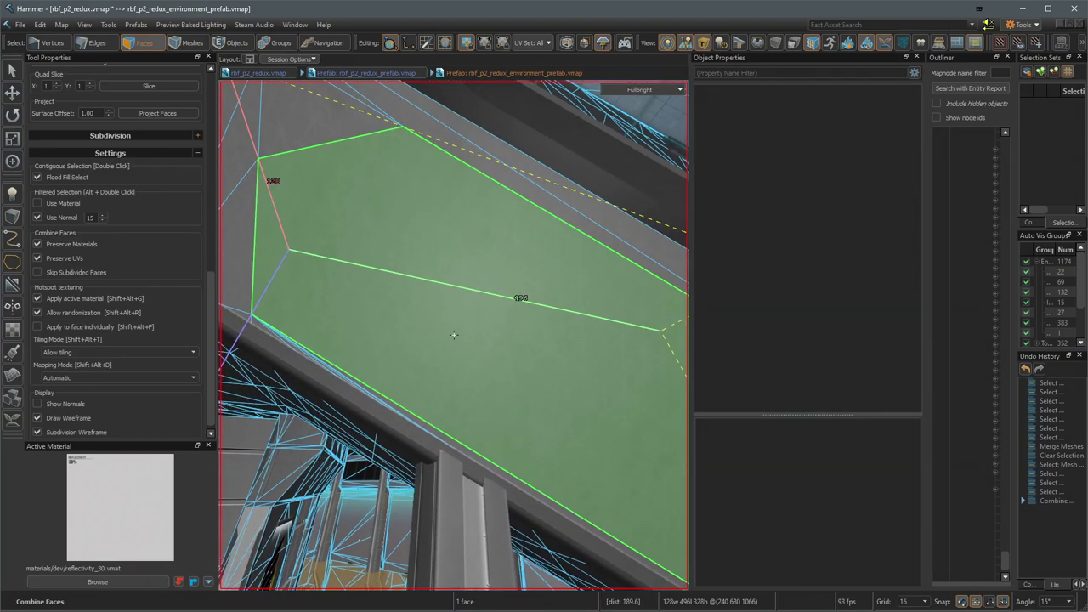
Step: Combine the four adjoining triangular faces of the panelled wall below the light ledge into one face
right_drag(359, 207, 453, 334)
click(426, 319)
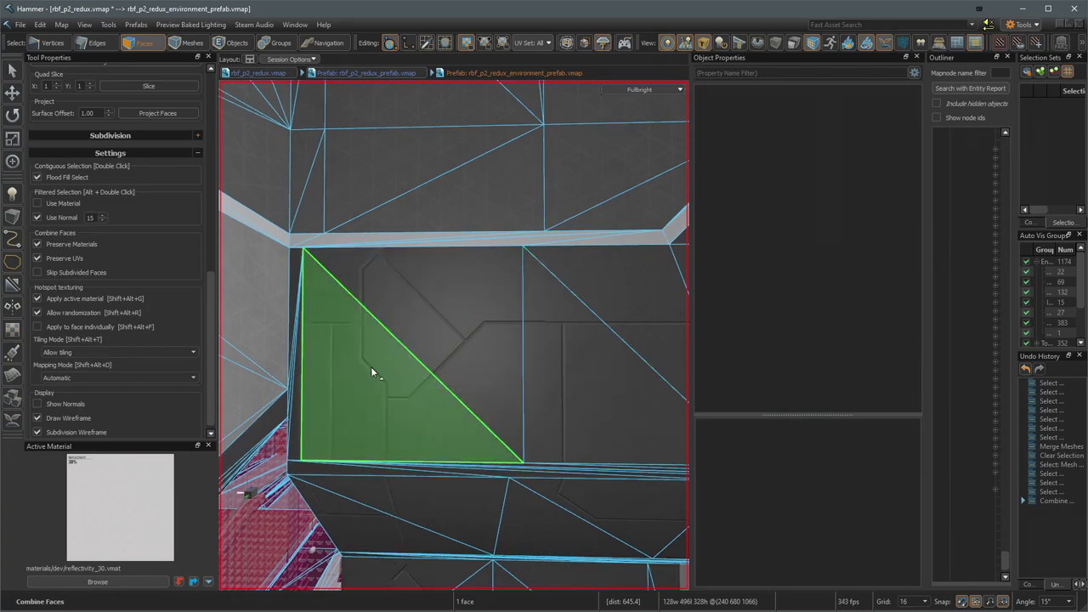
click(448, 349)
shift+click(387, 398)
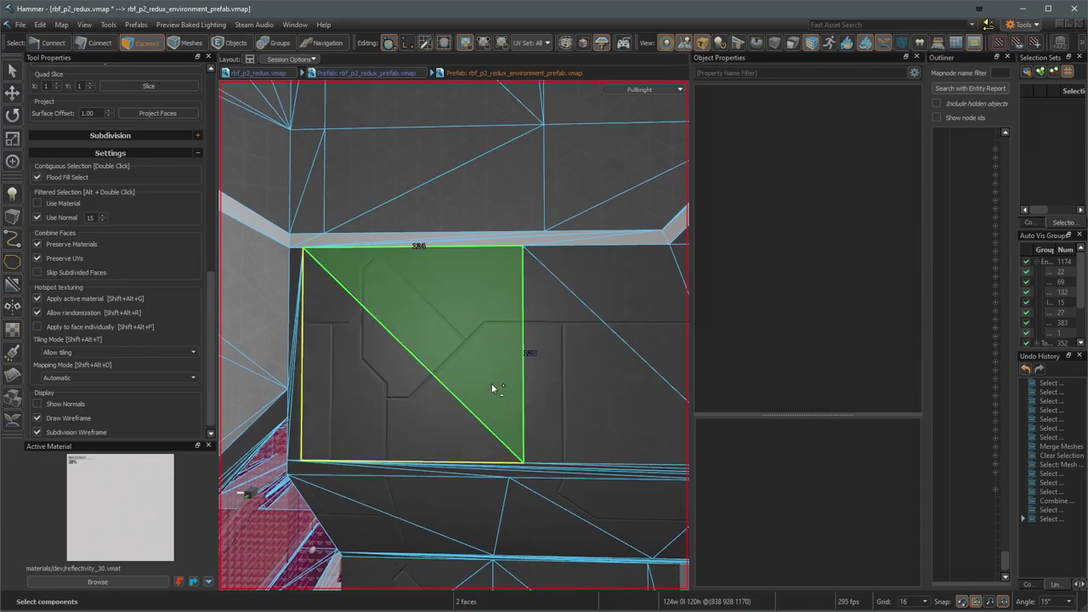
shift+click(562, 348)
shift+click(613, 285)
right_drag(614, 285, 453, 334)
key(BackSpace)
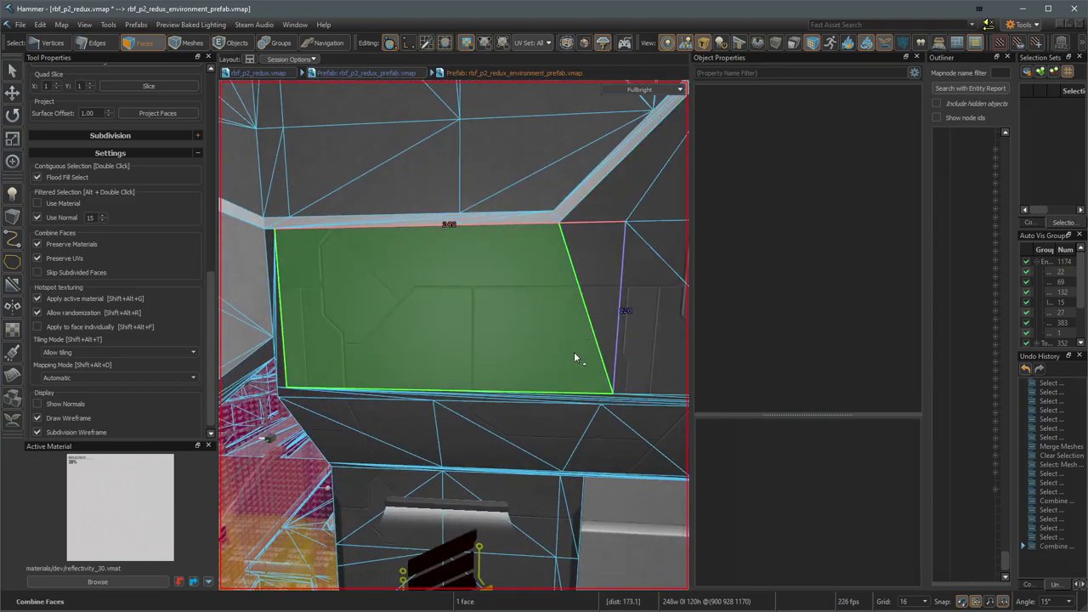
right_drag(489, 519, 453, 334)
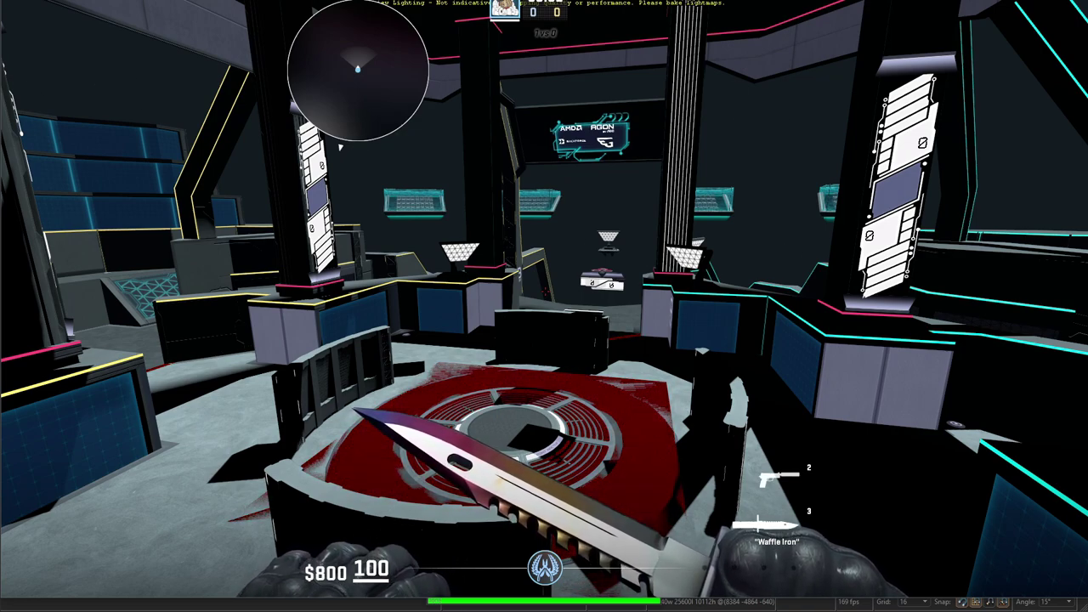
Step: Open the developer console over the running rbf_n2 game
key(grave)
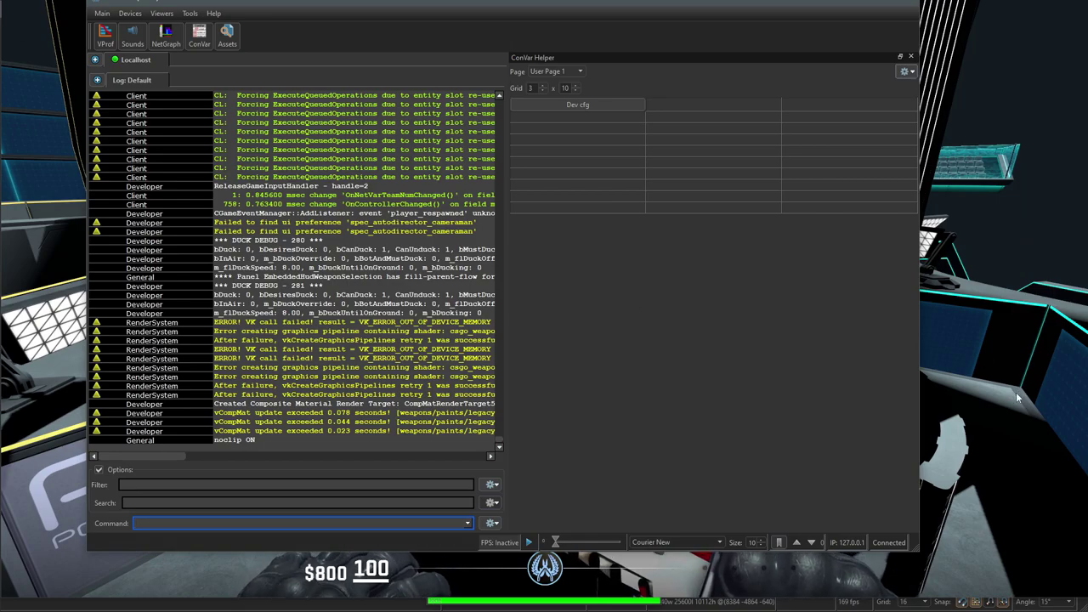